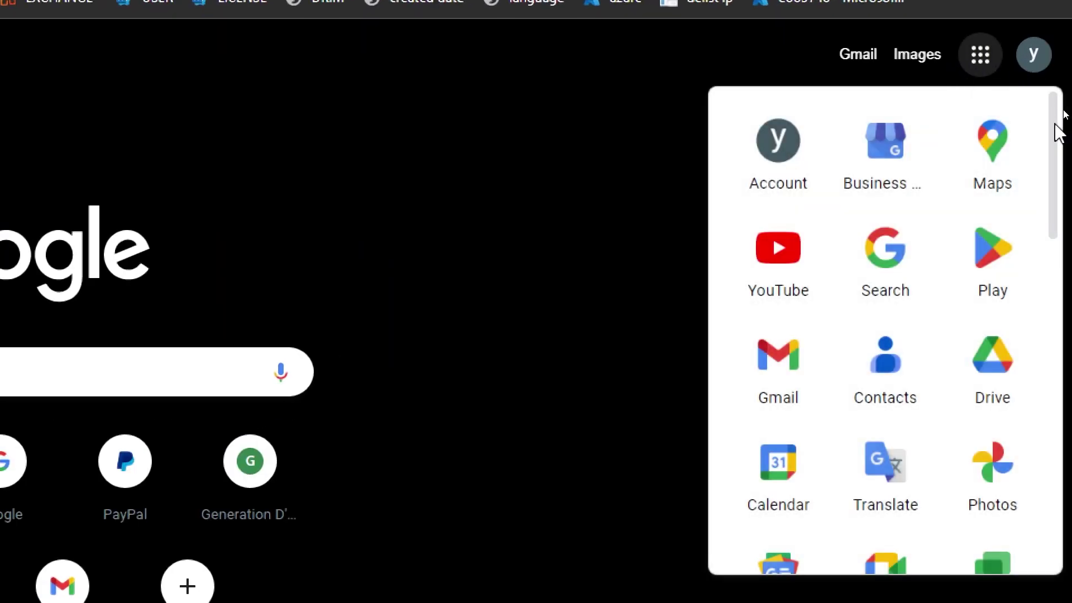
- Scroll down the Google apps list on the Chrome new tab page
{"action": "scroll", "coordinate": [1049, 193], "scroll_direction": "down", "scroll_amount": 3}
- Open Google Sheets from the apps list and translate its home page
{"action": "left_click_drag", "start_coordinate": [1054, 198], "coordinate": [1046, 390]}
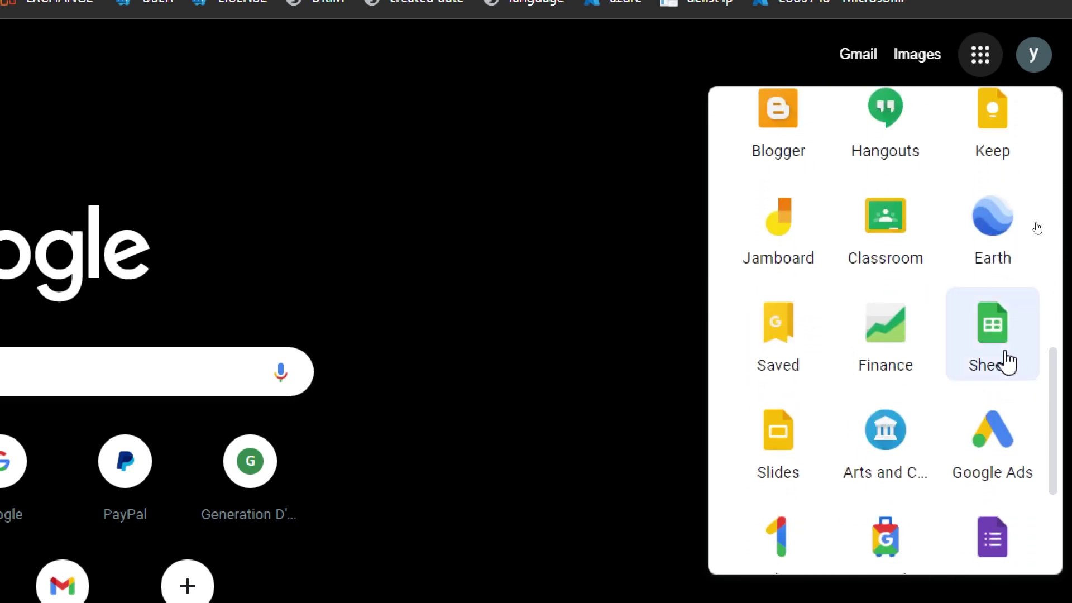
{"action": "left_click", "coordinate": [985, 343]}
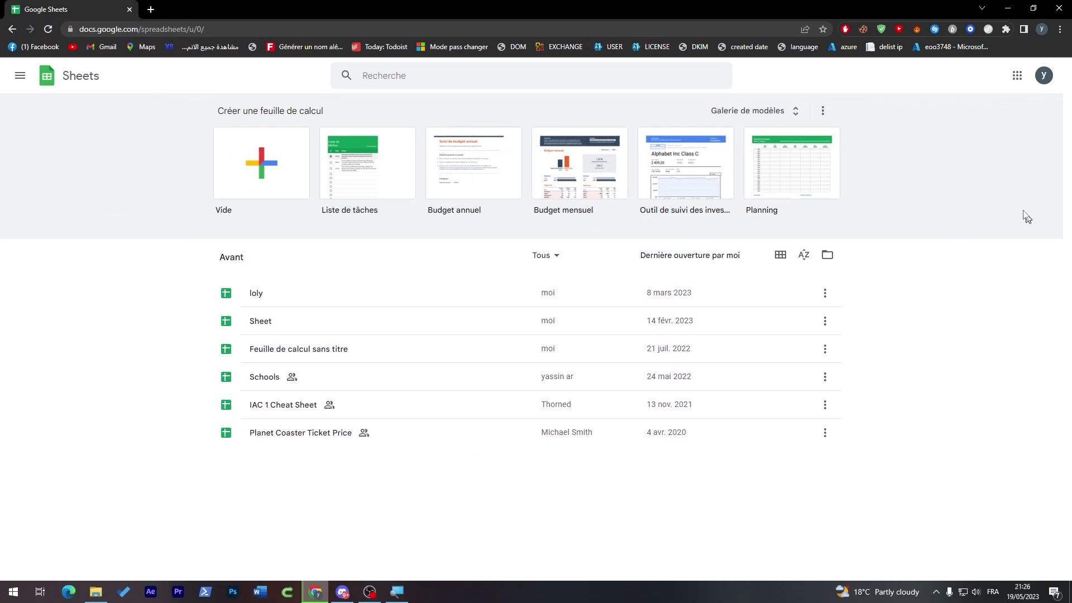
{"action": "right_click", "coordinate": [189, 238]}
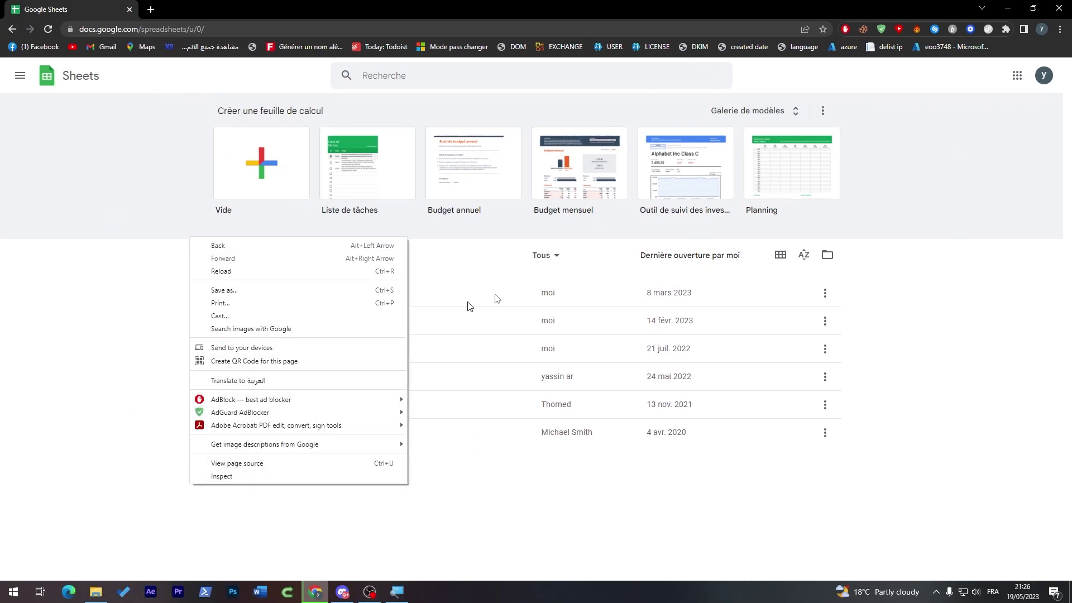
{"action": "left_click", "coordinate": [246, 385]}
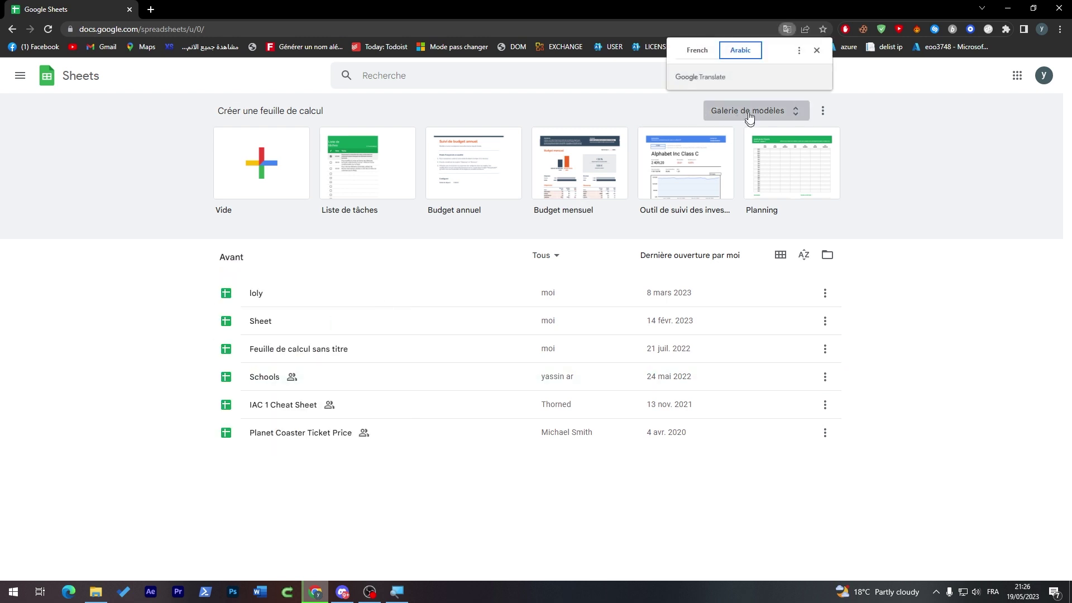
- Change the translation target language to English and apply it
{"action": "left_click", "coordinate": [798, 51]}
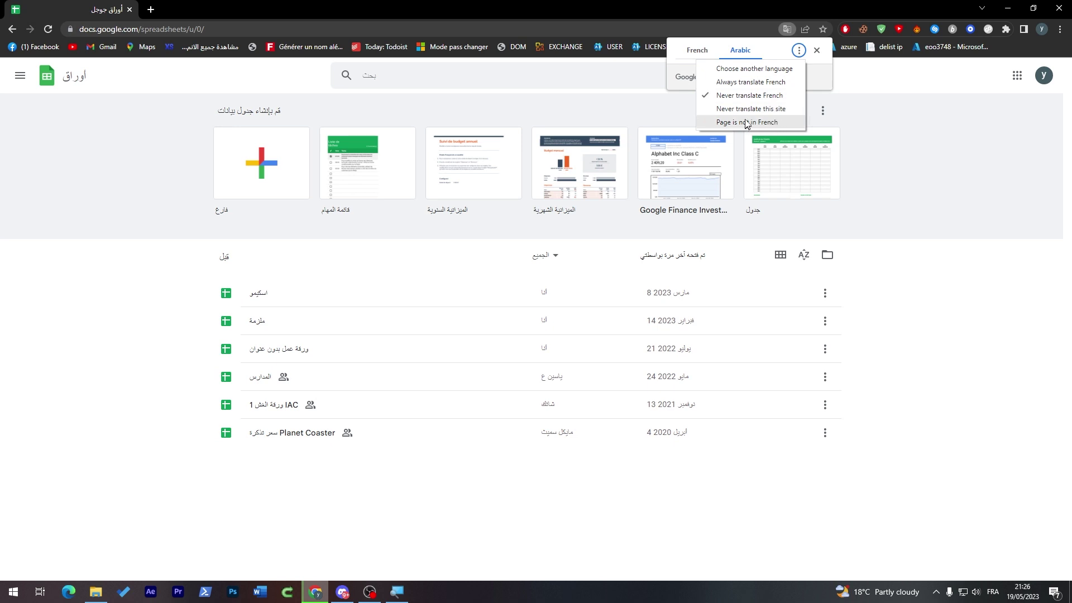
{"action": "left_click", "coordinate": [746, 69]}
{"action": "left_click", "coordinate": [768, 73]}
{"action": "key", "text": "e"}
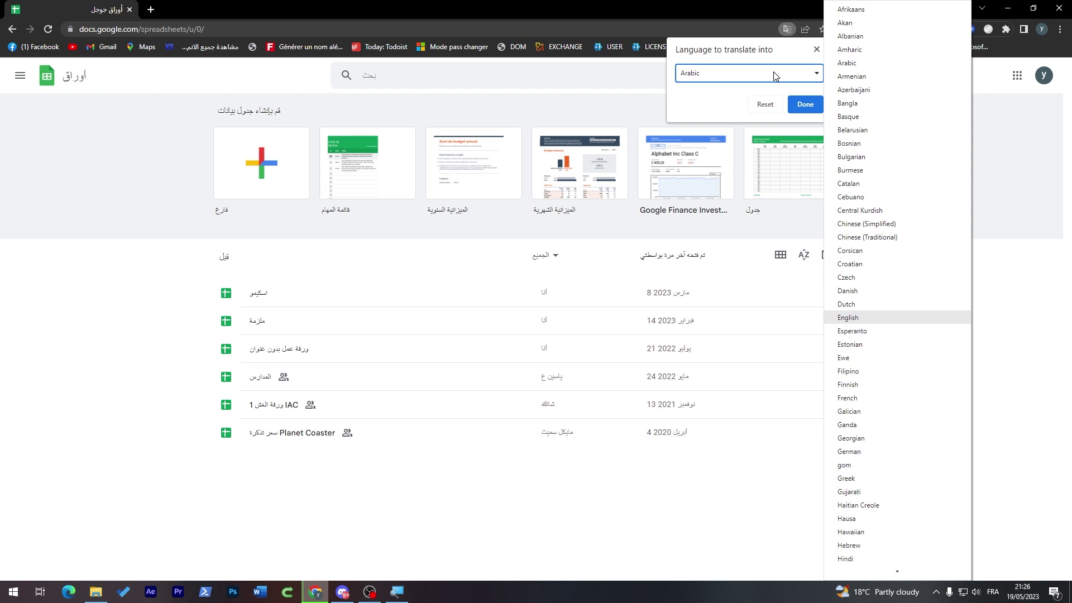
{"action": "left_click", "coordinate": [862, 317]}
{"action": "left_click", "coordinate": [805, 105]}
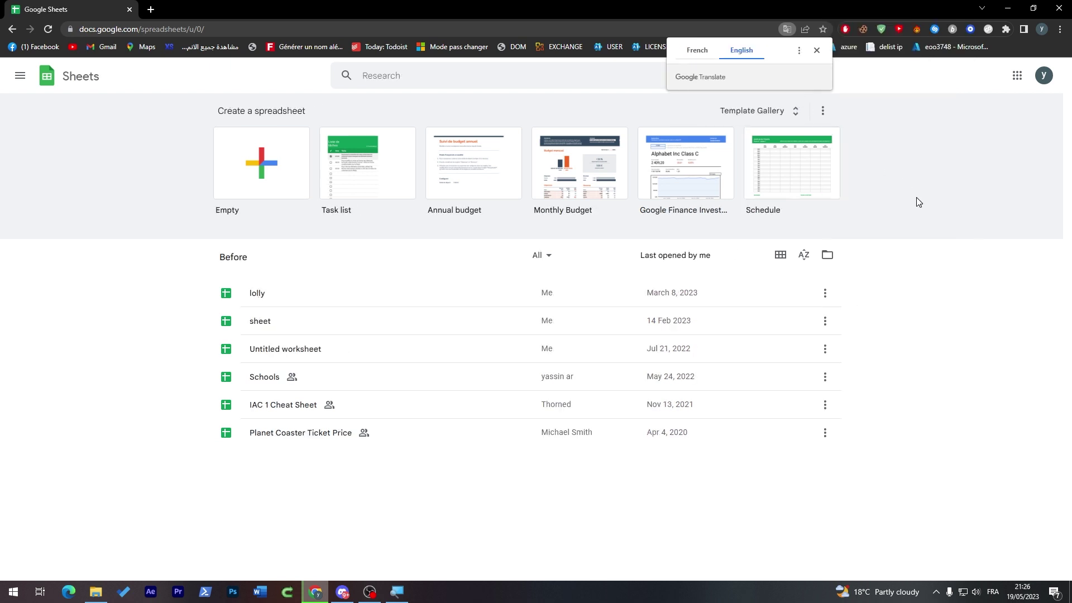
{"action": "left_click", "coordinate": [916, 196]}
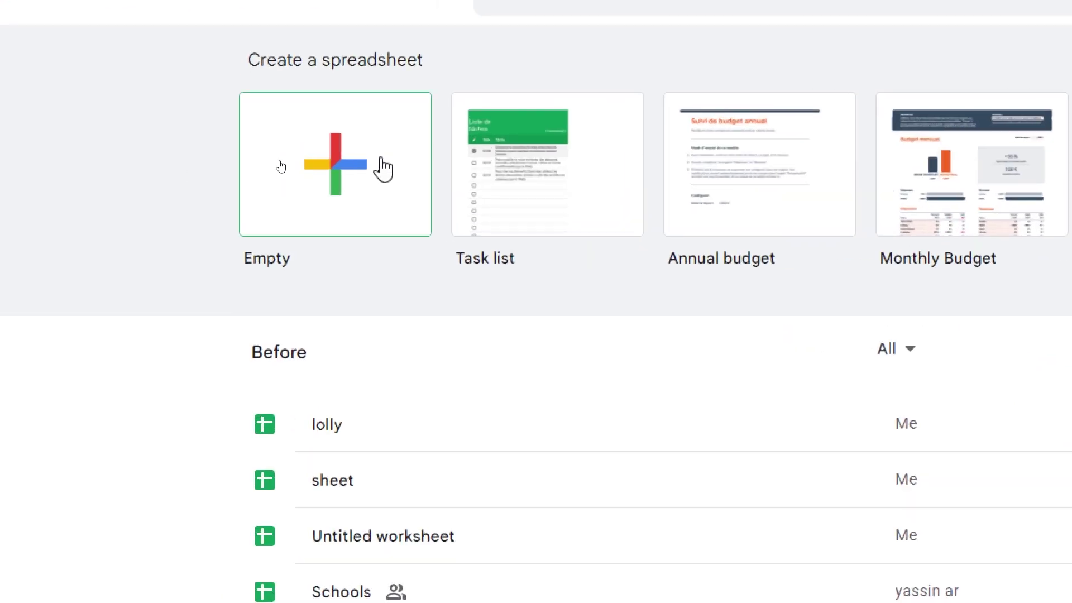
- Create a blank spreadsheet and dismiss the dropdown chips tip card
{"action": "left_click", "coordinate": [311, 179]}
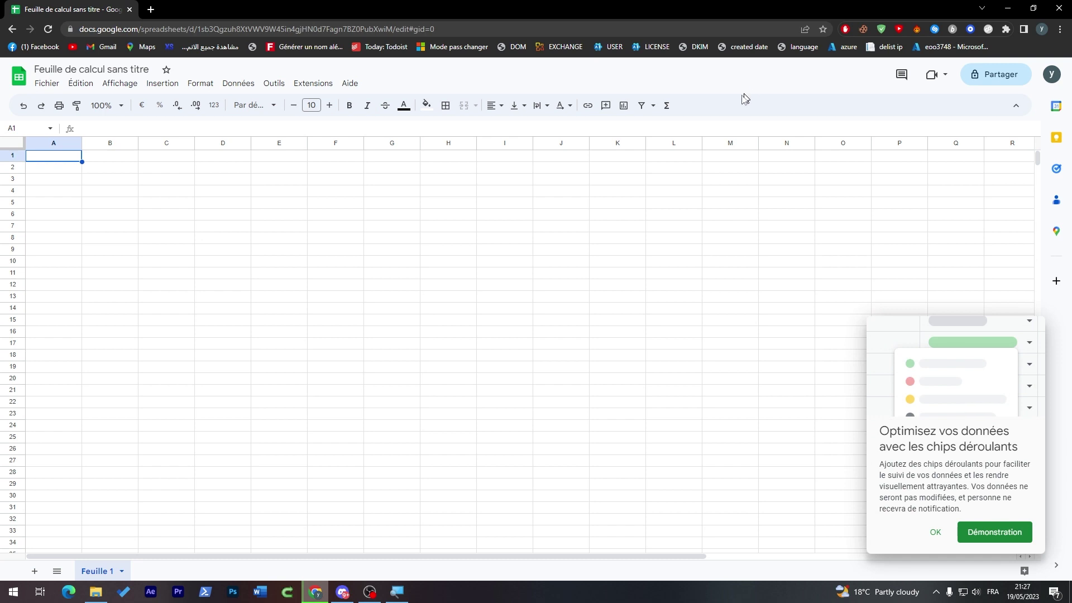
{"action": "right_click", "coordinate": [700, 129]}
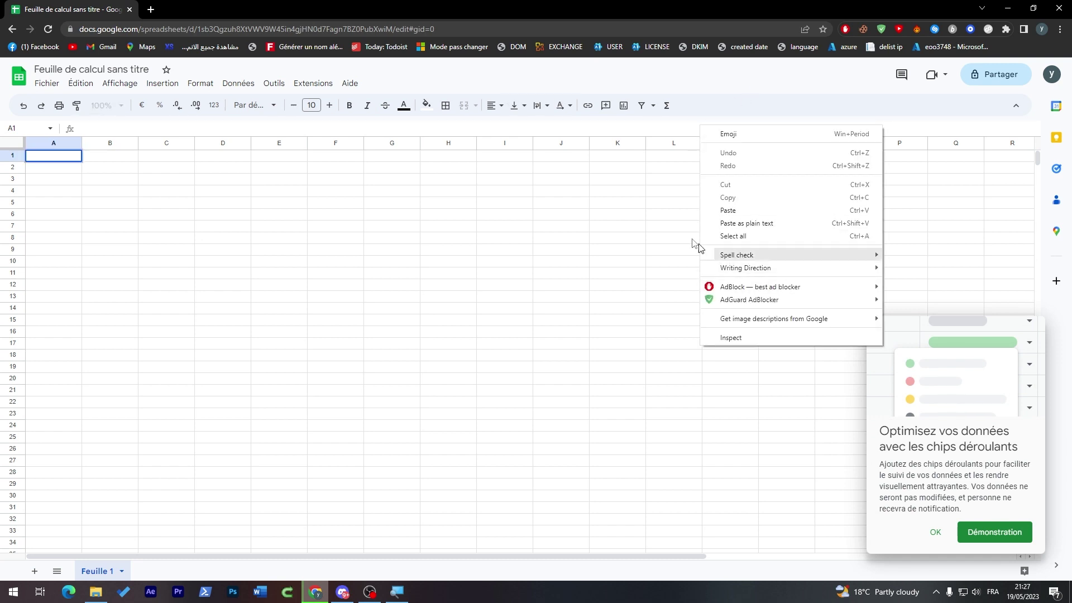
{"action": "left_click", "coordinate": [632, 74]}
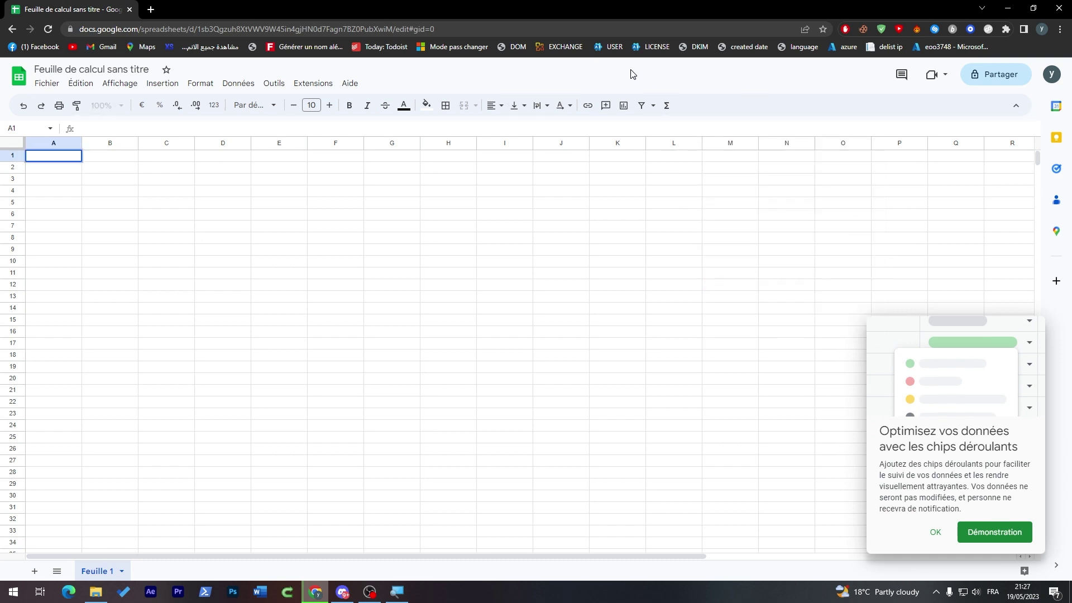
{"action": "left_click", "coordinate": [936, 533]}
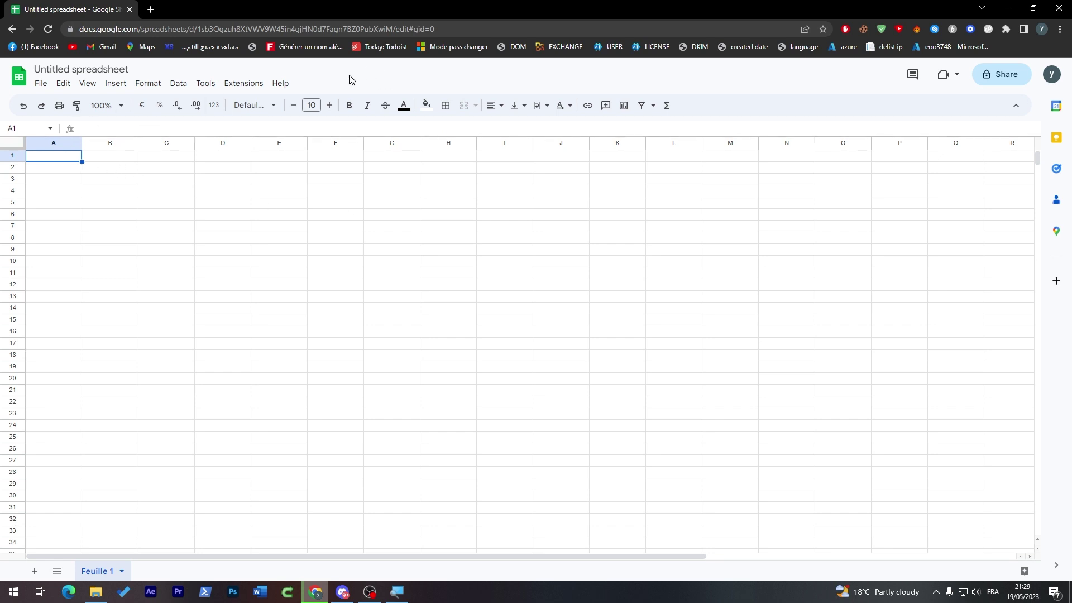
{"action": "left_click_drag", "start_coordinate": [51, 156], "coordinate": [581, 403]}
{"action": "left_click", "coordinate": [580, 403]}
{"action": "left_click", "coordinate": [468, 246]}
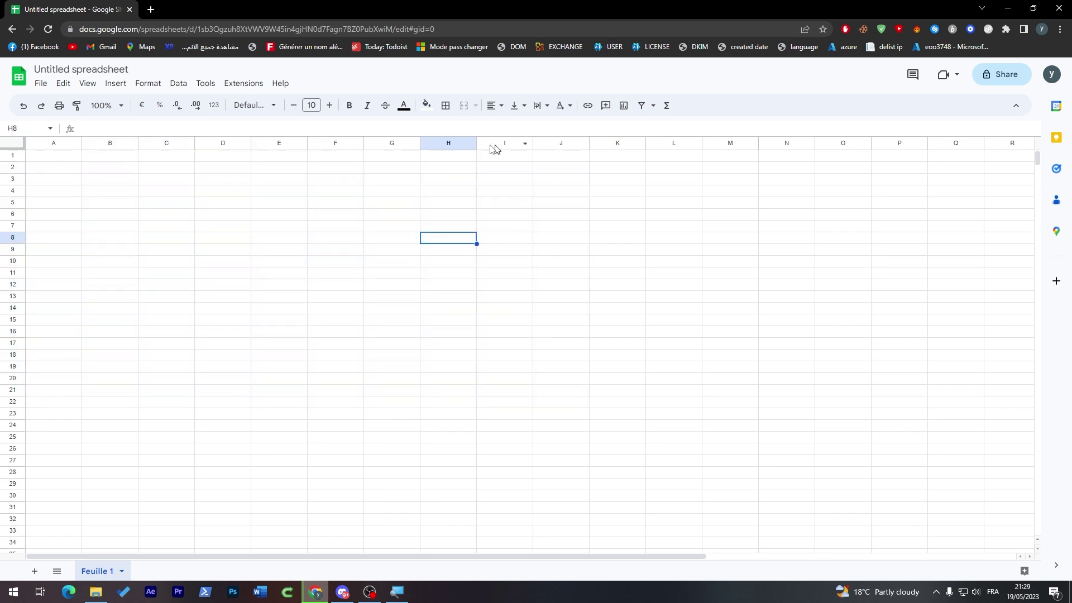
{"action": "left_click", "coordinate": [311, 181]}
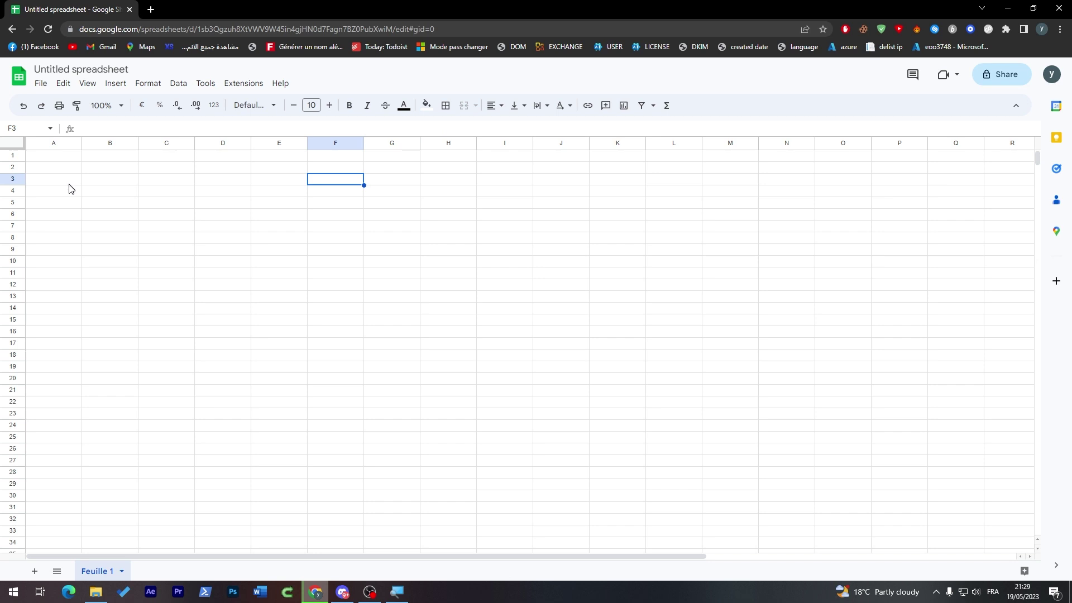
{"action": "left_click_drag", "start_coordinate": [39, 158], "coordinate": [307, 448]}
{"action": "left_click_drag", "start_coordinate": [109, 202], "coordinate": [110, 238]}
{"action": "left_click", "coordinate": [72, 143]}
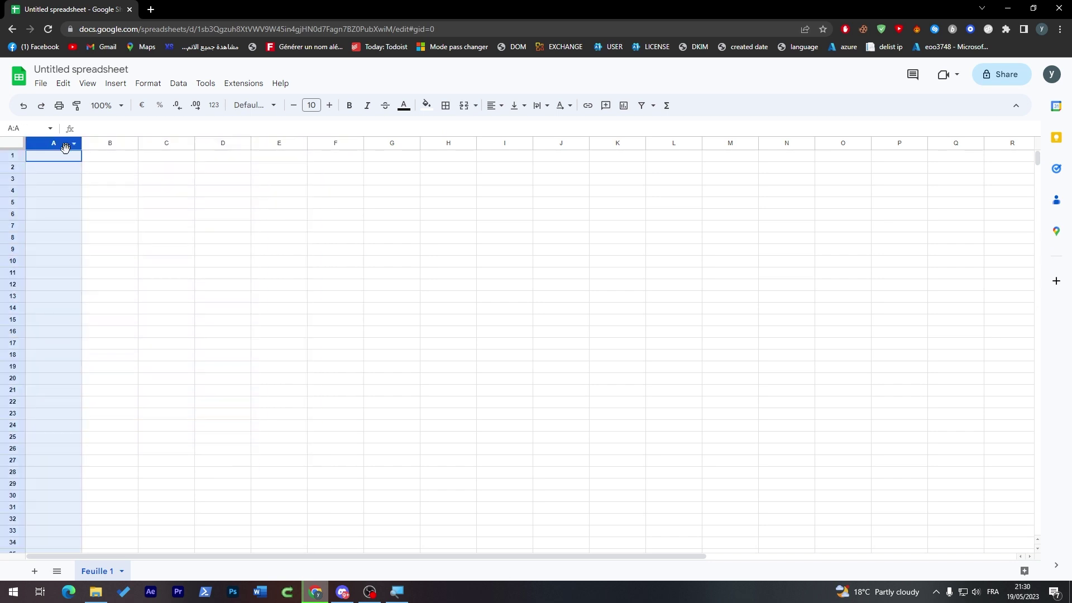
{"action": "left_click", "coordinate": [103, 191]}
{"action": "left_click", "coordinate": [168, 195]}
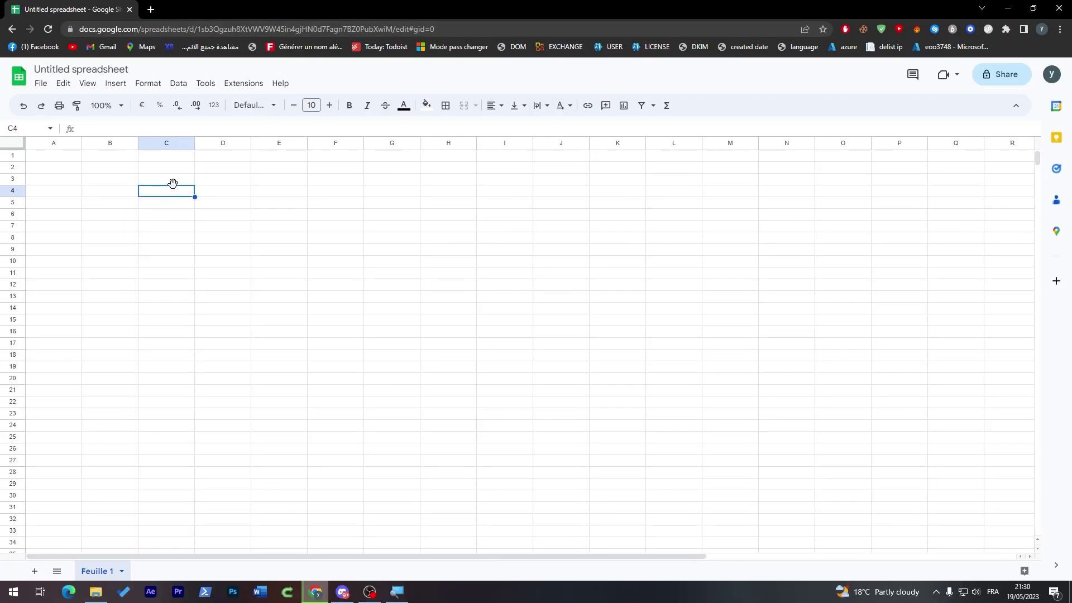
{"action": "left_click", "coordinate": [168, 143]}
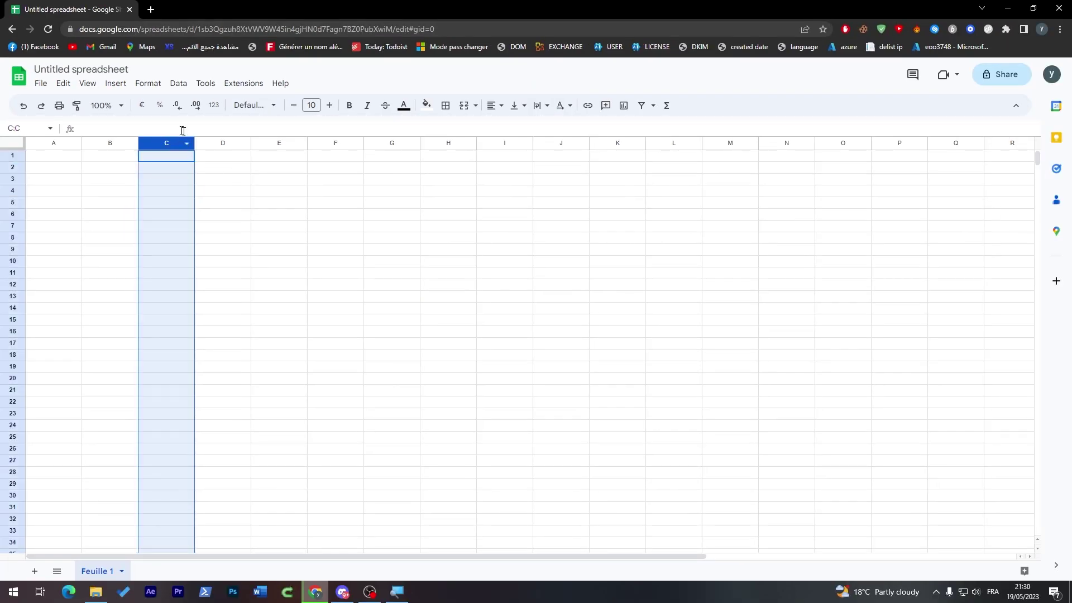
{"action": "left_click", "coordinate": [13, 202]}
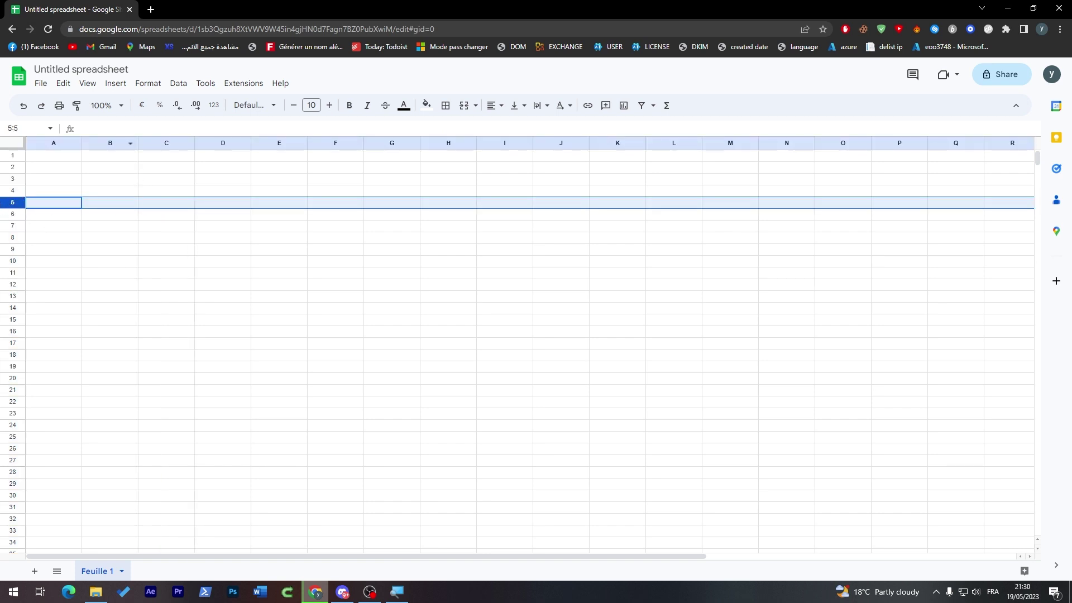
{"action": "left_click", "coordinate": [124, 144]}
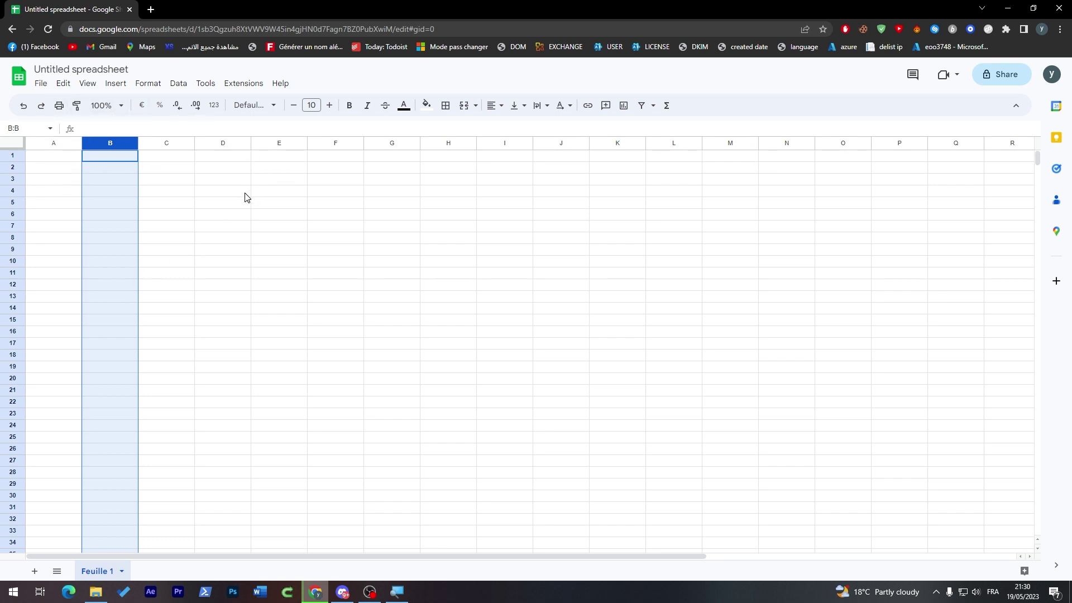
{"action": "left_click", "coordinate": [46, 160]}
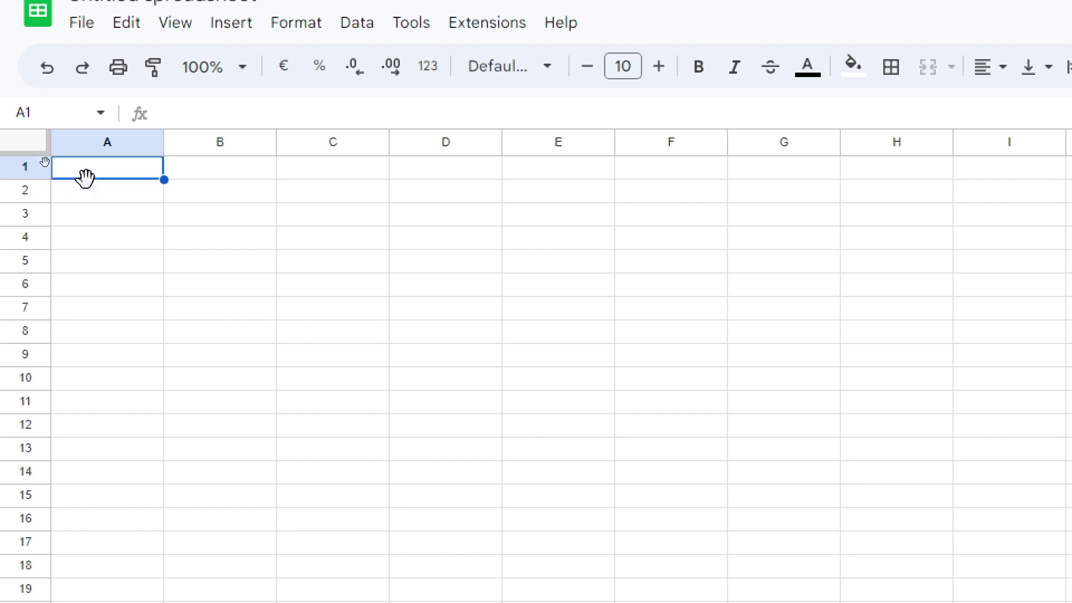
{"action": "left_click", "coordinate": [223, 174]}
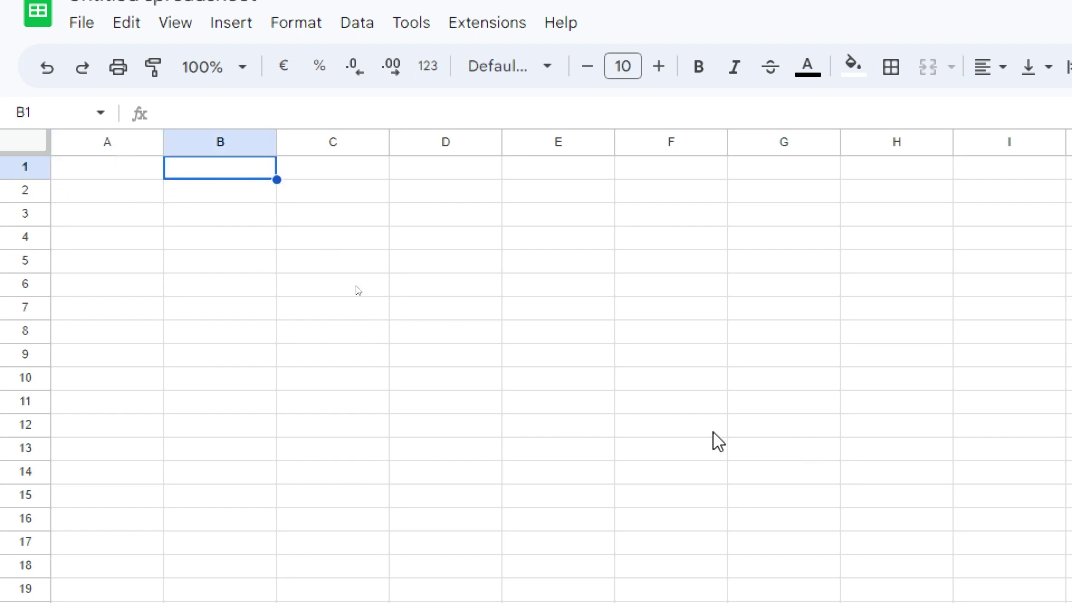
{"action": "left_click", "coordinate": [777, 410]}
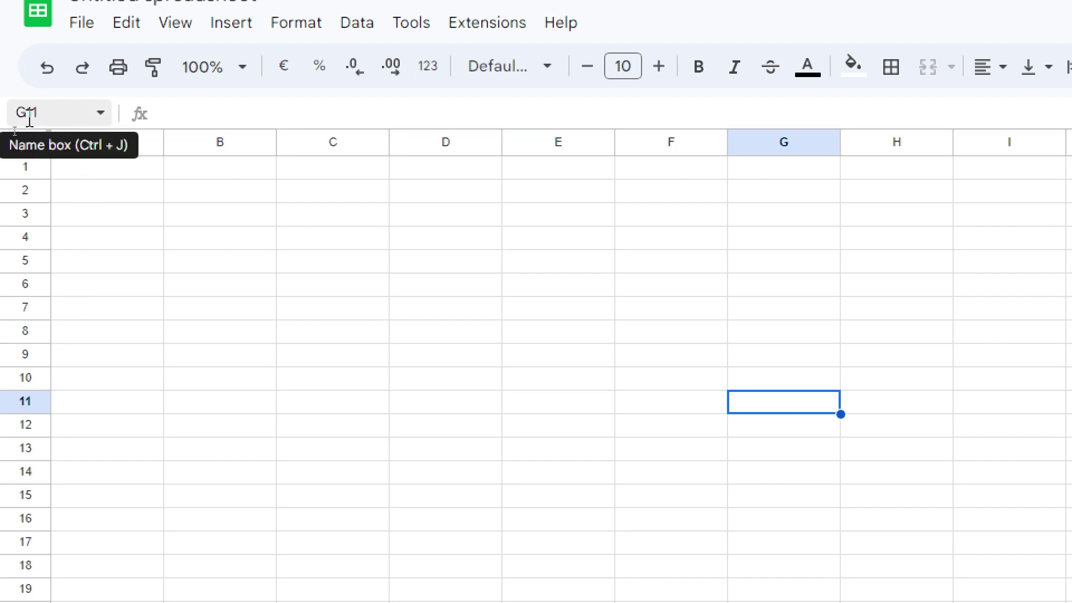
{"action": "left_click", "coordinate": [16, 118]}
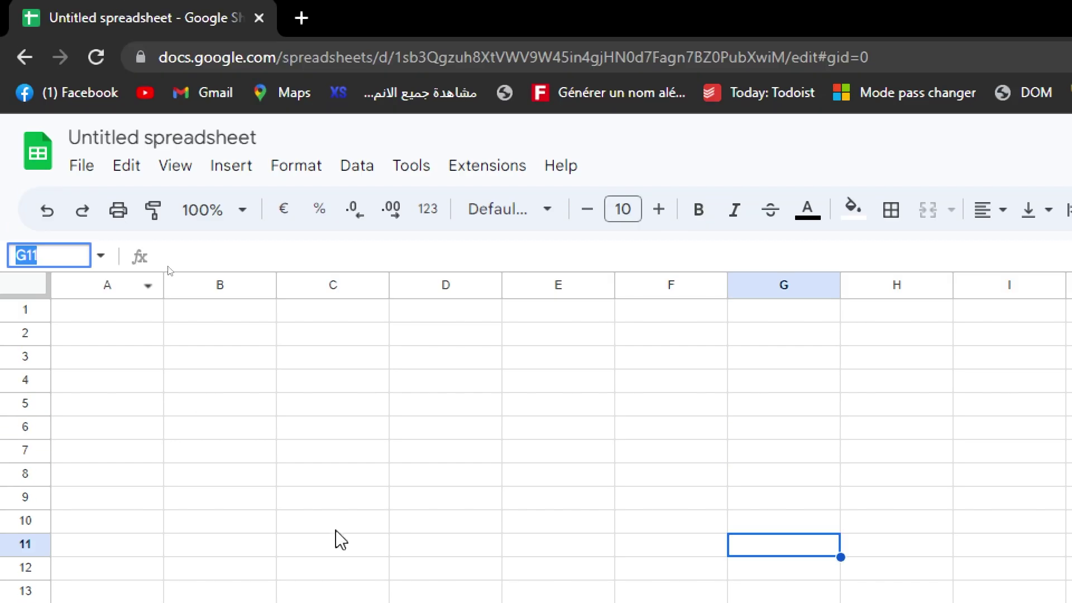
{"action": "left_click", "coordinate": [231, 338]}
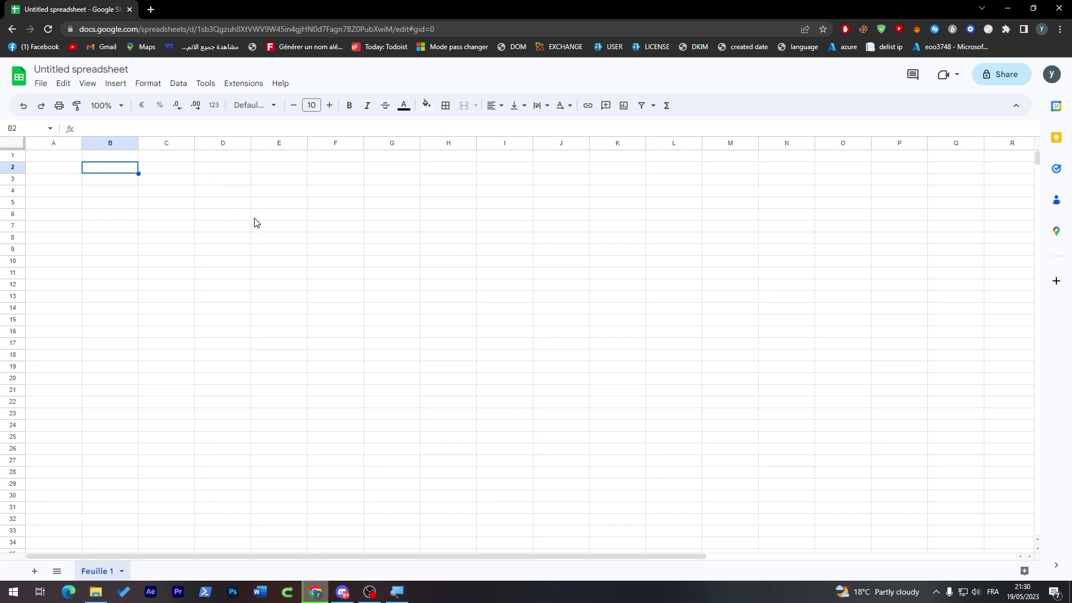
{"action": "left_click", "coordinate": [66, 158]}
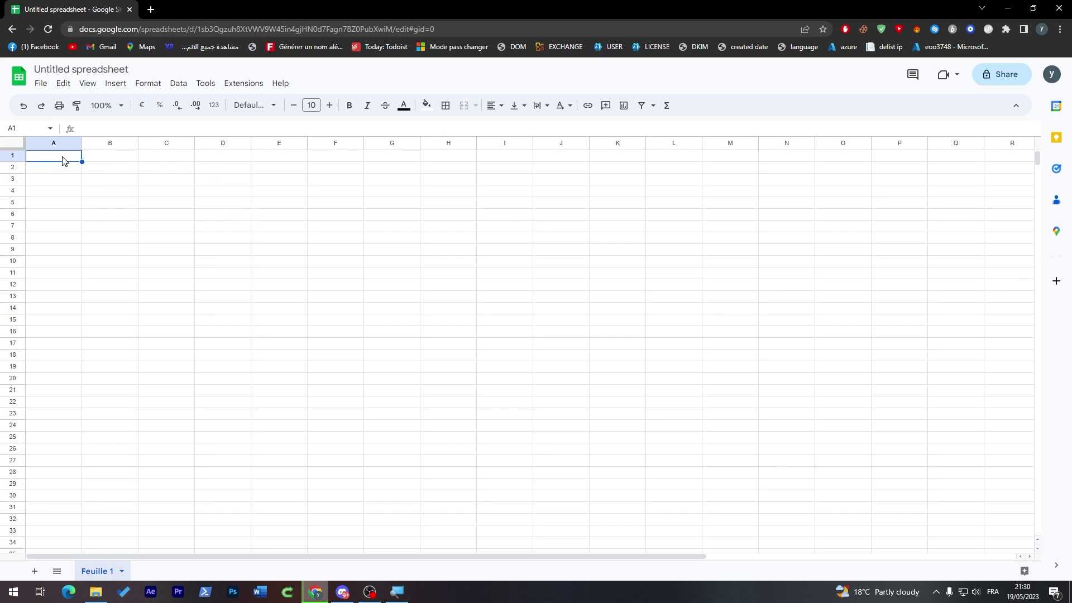
- Enter the headings Hours, Payment/H and Results in A1, B1 and C1
{"action": "key", "text": "Return"}
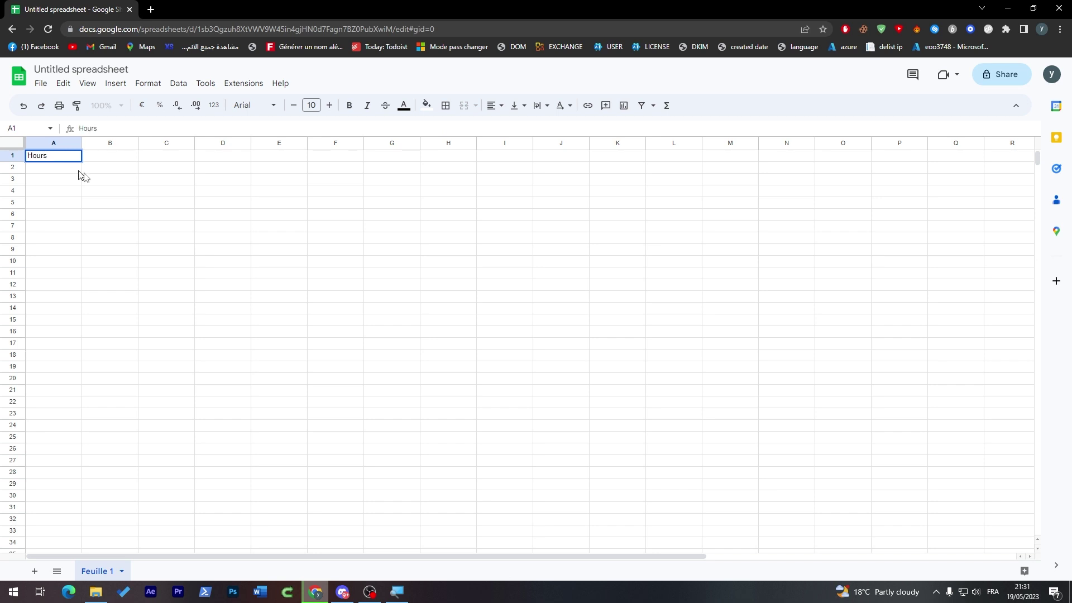
{"action": "left_click", "coordinate": [120, 189]}
{"action": "double_click", "coordinate": [119, 158]}
{"action": "type", "text": "P"}
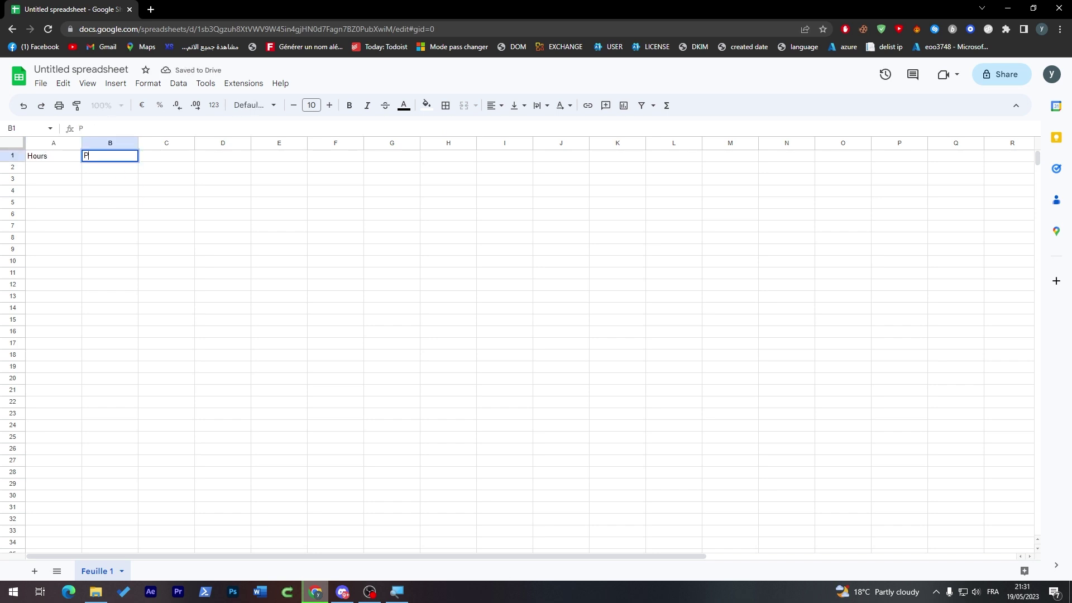
{"action": "type", "text": "ayment/H"}
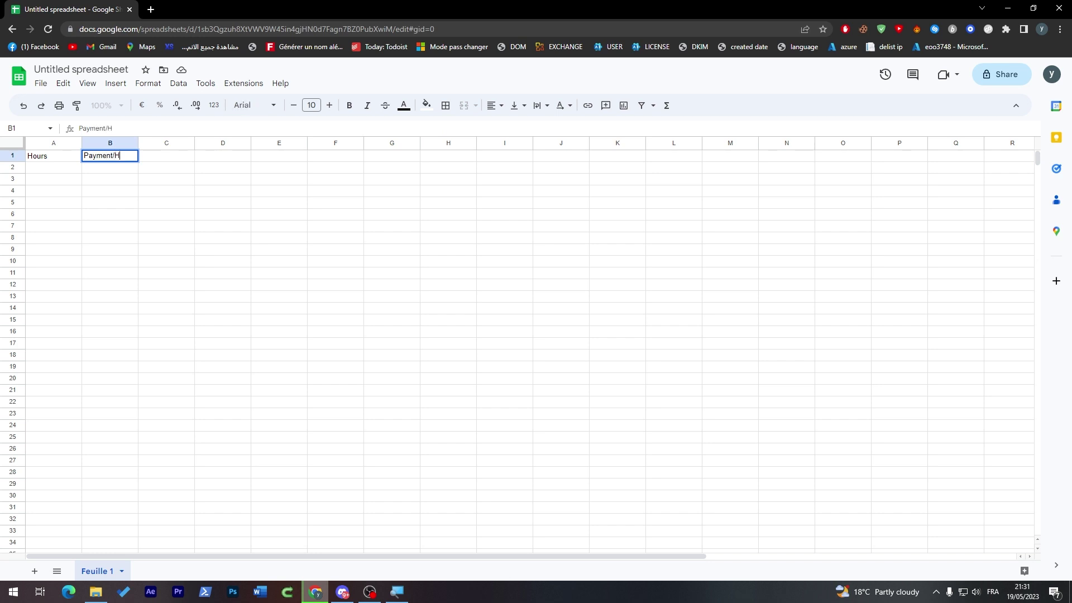
{"action": "key", "text": "Return"}
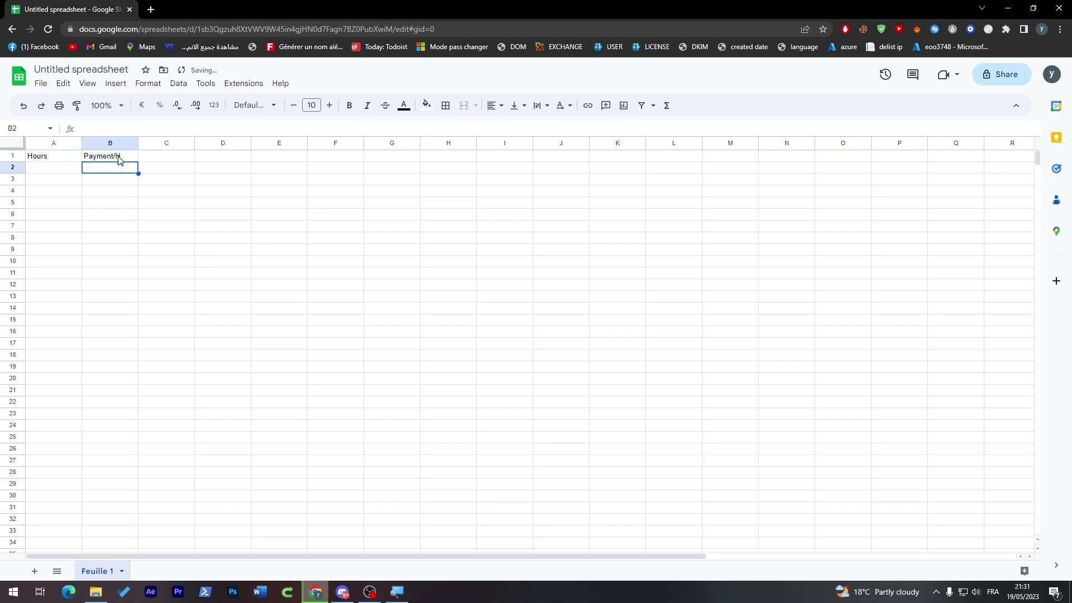
{"action": "left_click", "coordinate": [163, 159]}
{"action": "double_click", "coordinate": [163, 159]}
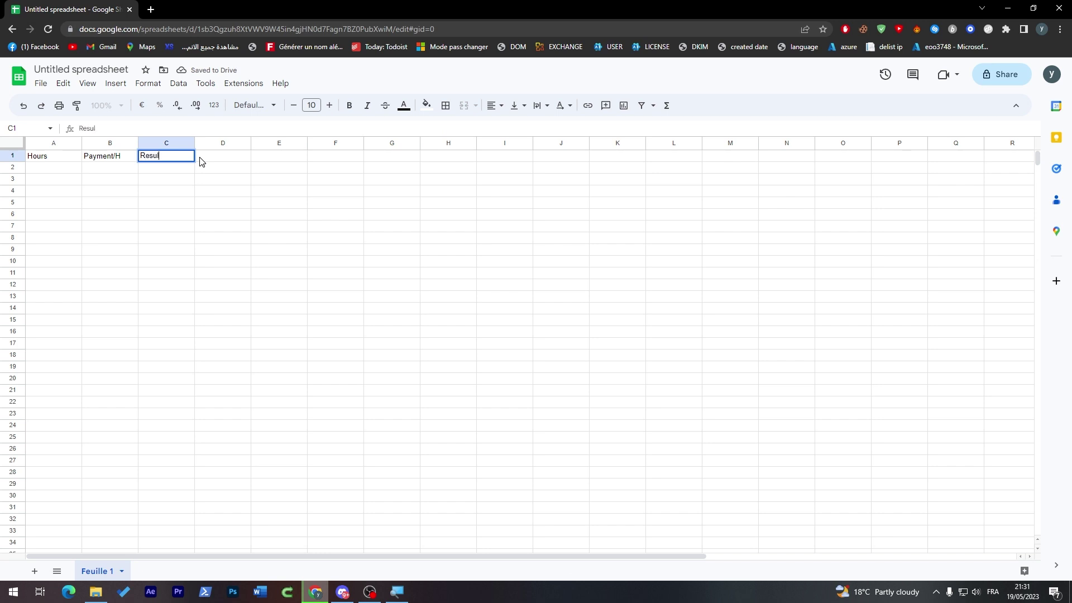
{"action": "key", "text": "Return"}
- Change the A1 heading to 'Hours worked' and select the header cells A1:C1
{"action": "double_click", "coordinate": [68, 159]}
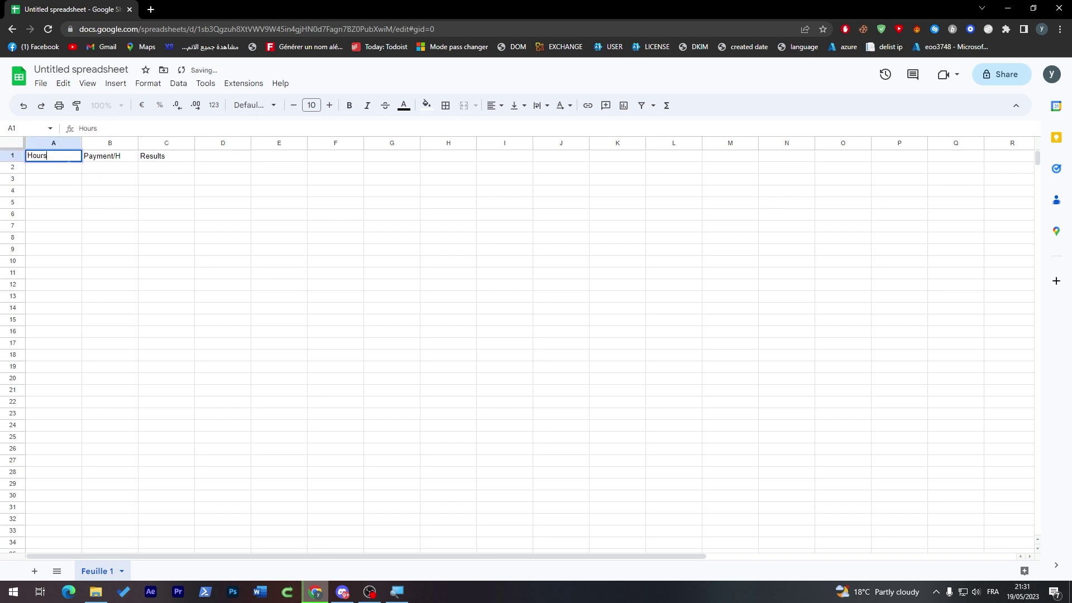
{"action": "type", "text": "worked"}
{"action": "key", "text": "Return"}
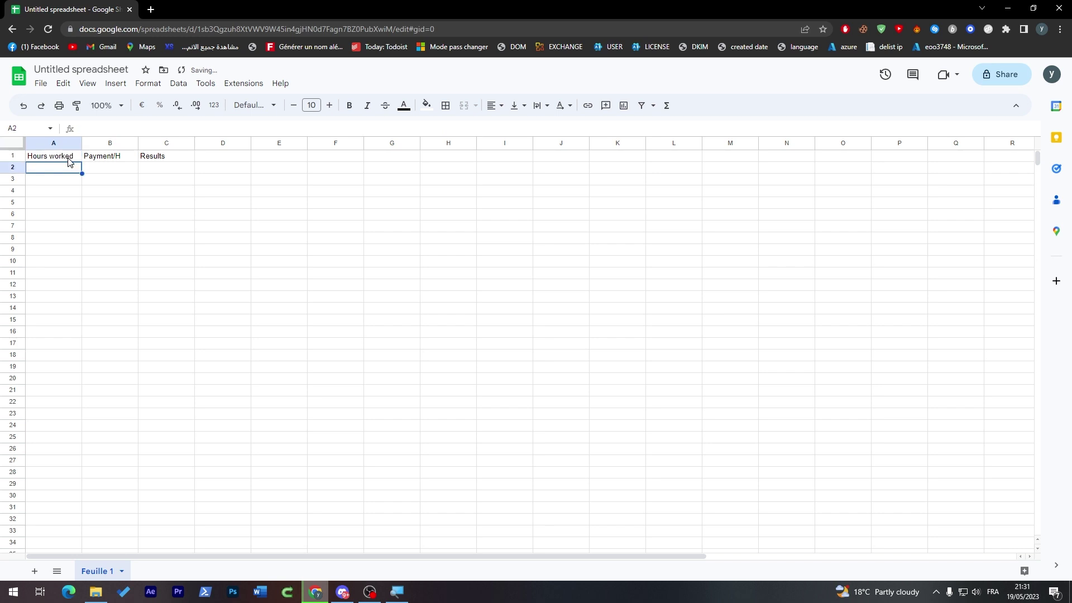
{"action": "key", "text": "Right"}
{"action": "key", "text": "Down"}
{"action": "key", "text": "Down"}
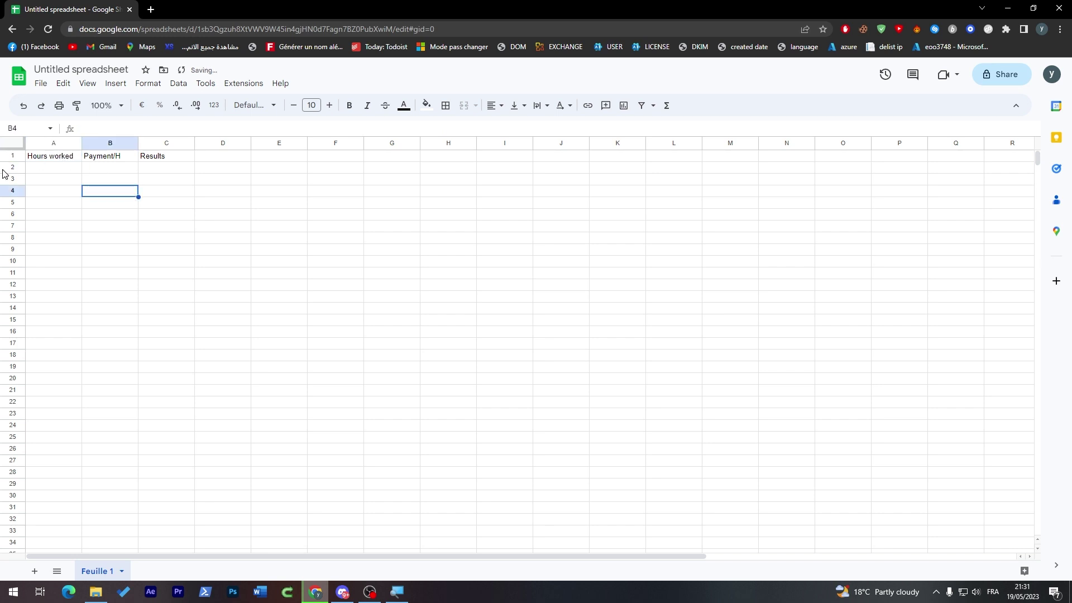
{"action": "left_click_drag", "start_coordinate": [55, 160], "coordinate": [159, 158]}
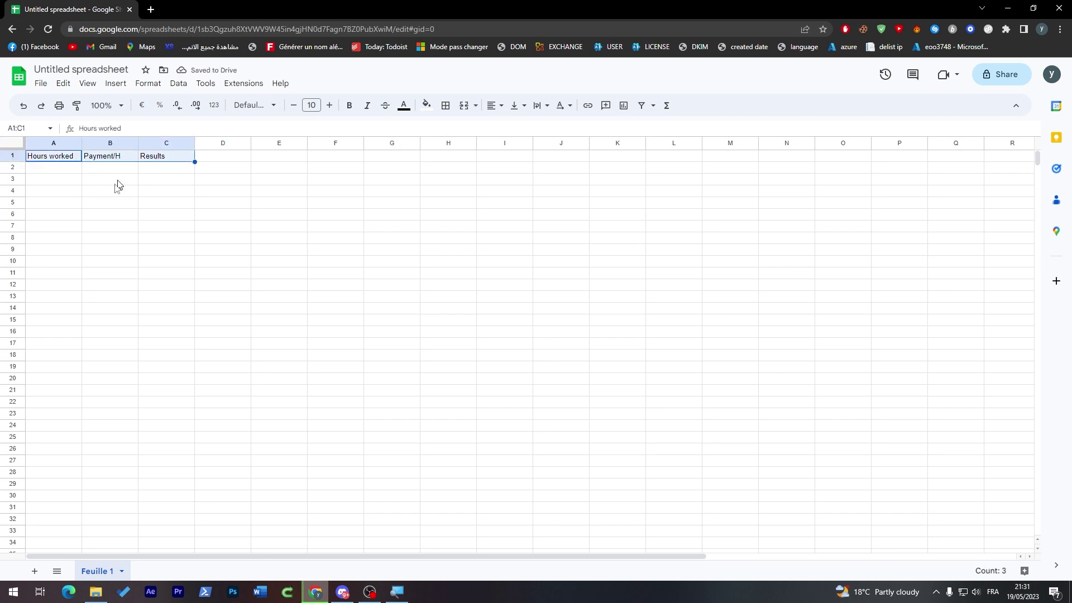
{"action": "left_click", "coordinate": [108, 190]}
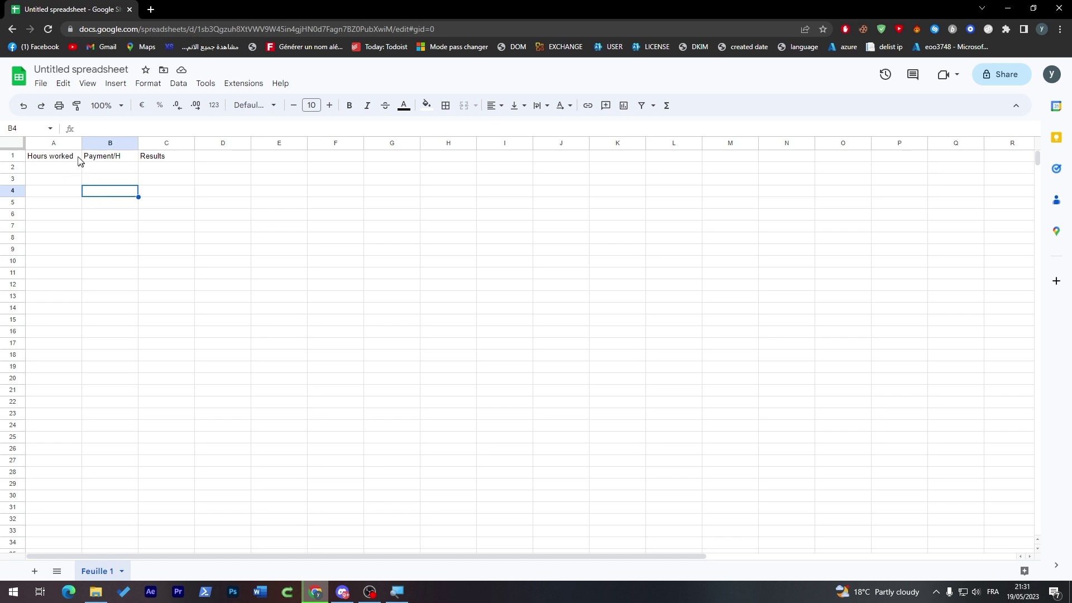
{"action": "left_click_drag", "start_coordinate": [56, 162], "coordinate": [152, 157]}
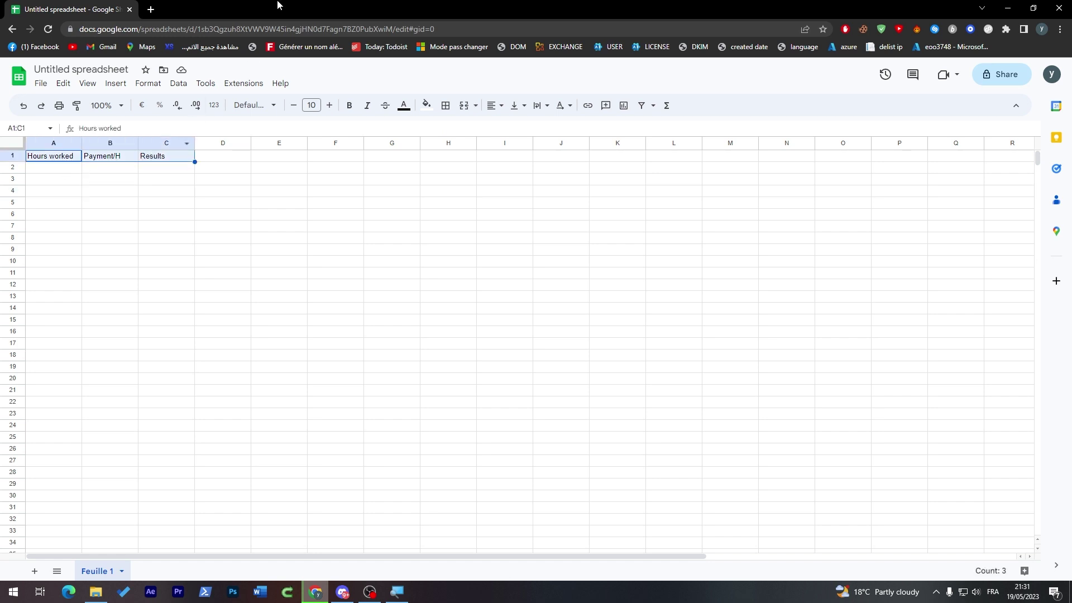
- Try alternating colours on the headings, then on the range A1:C18
{"action": "left_click", "coordinate": [425, 104]}
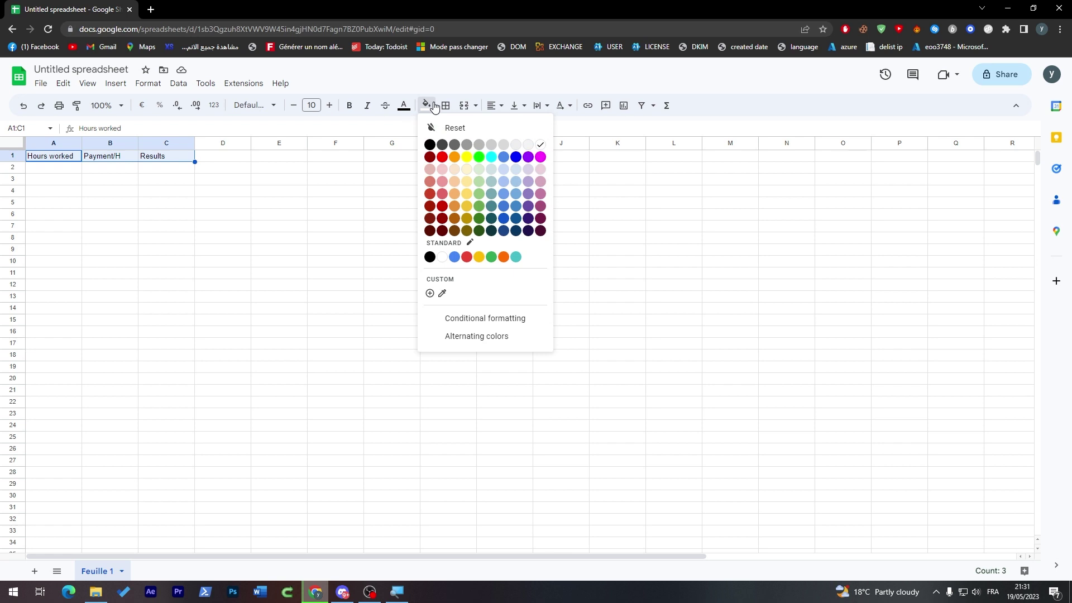
{"action": "left_click", "coordinate": [462, 338]}
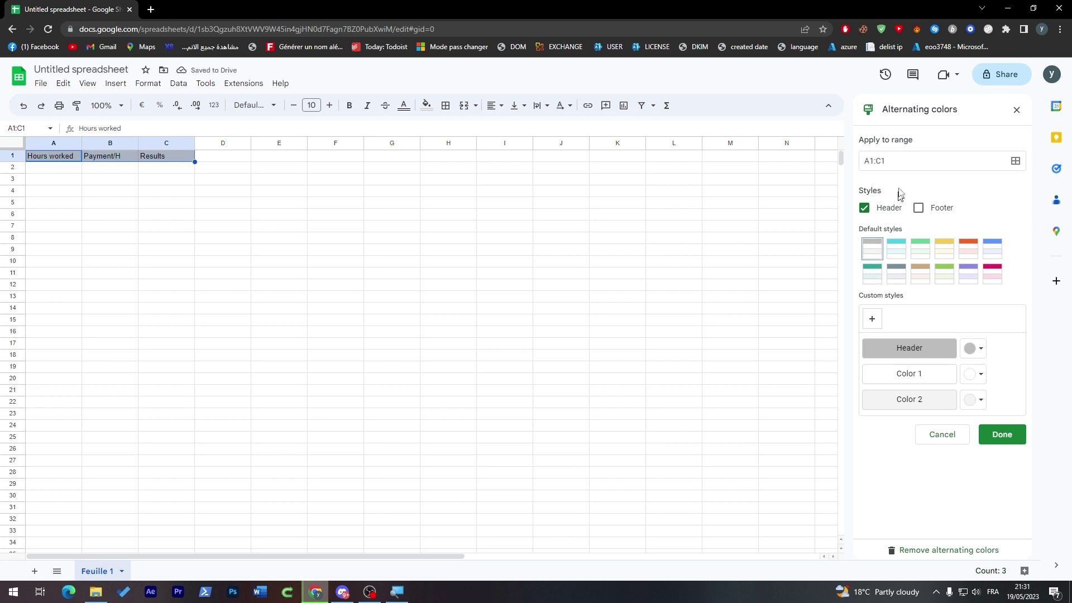
{"action": "left_click", "coordinate": [244, 227]}
{"action": "left_click_drag", "start_coordinate": [62, 159], "coordinate": [185, 355]}
{"action": "left_click", "coordinate": [426, 105]}
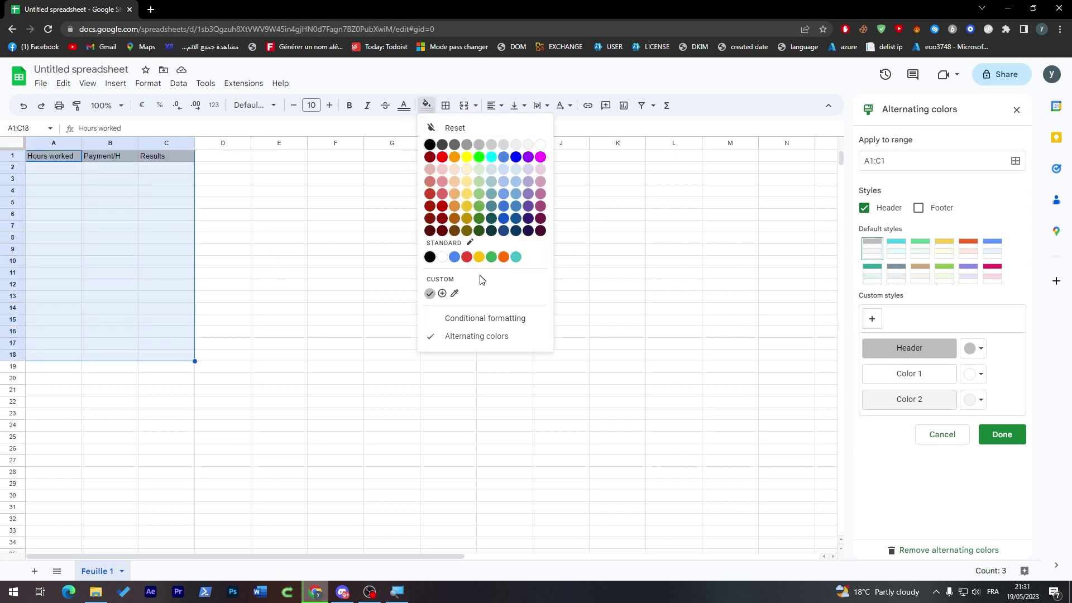
{"action": "left_click", "coordinate": [476, 336]}
{"action": "left_click", "coordinate": [426, 106]}
{"action": "left_click", "coordinate": [72, 312]}
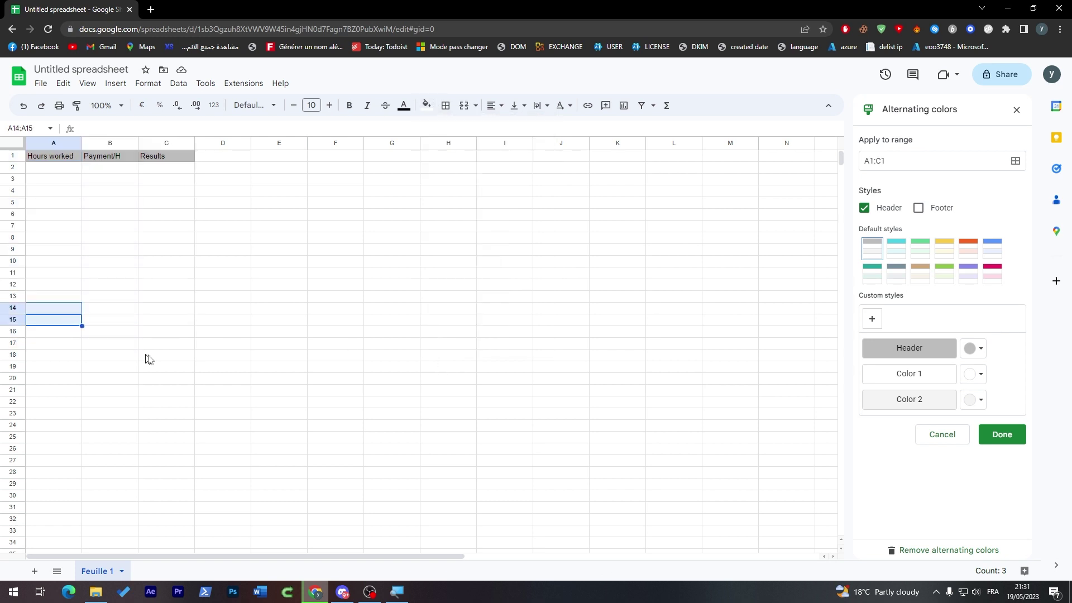
- Apply alternating colours to the data range A2:C16
{"action": "left_click", "coordinate": [171, 342]}
{"action": "left_click_drag", "start_coordinate": [170, 332], "coordinate": [36, 171]}
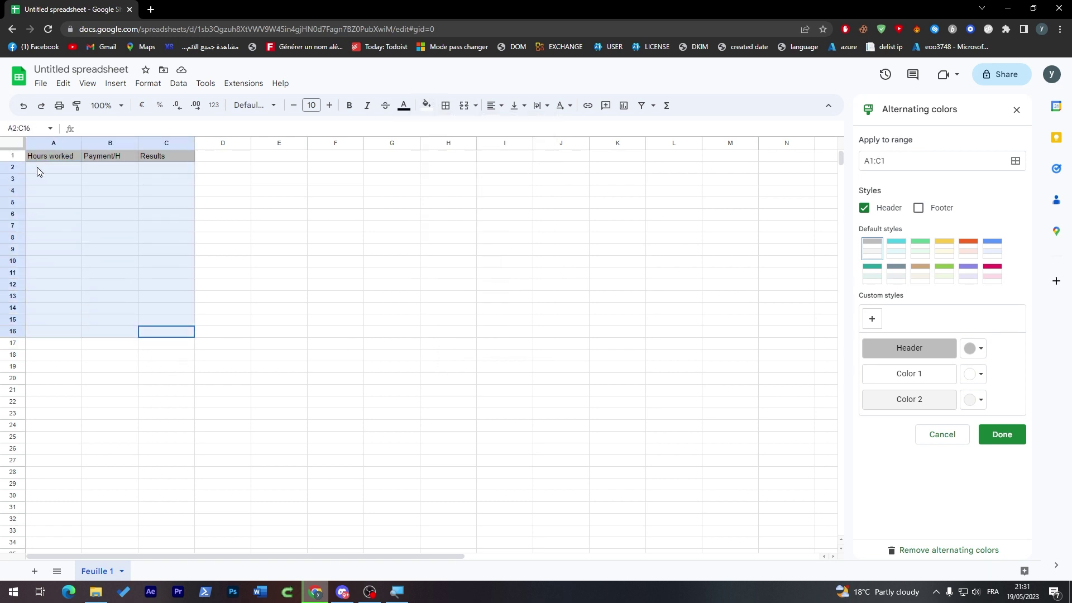
{"action": "left_click", "coordinate": [426, 105]}
{"action": "left_click", "coordinate": [487, 337]}
{"action": "left_click", "coordinate": [444, 319]}
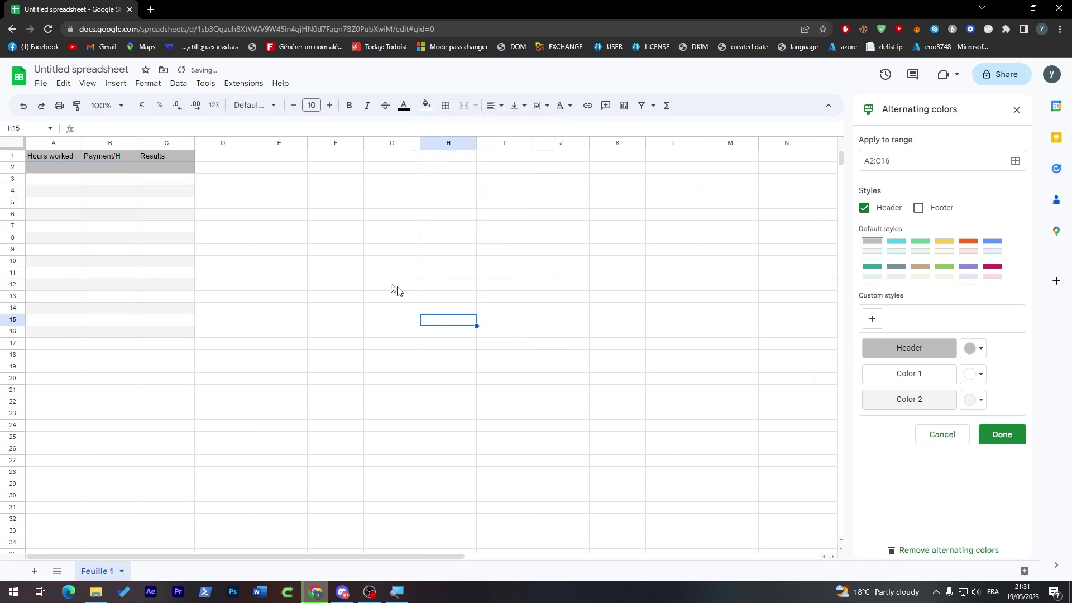
- Select row 2 and bring up its row actions menu
{"action": "left_click", "coordinate": [248, 226]}
{"action": "left_click_drag", "start_coordinate": [176, 171], "coordinate": [2, 180]}
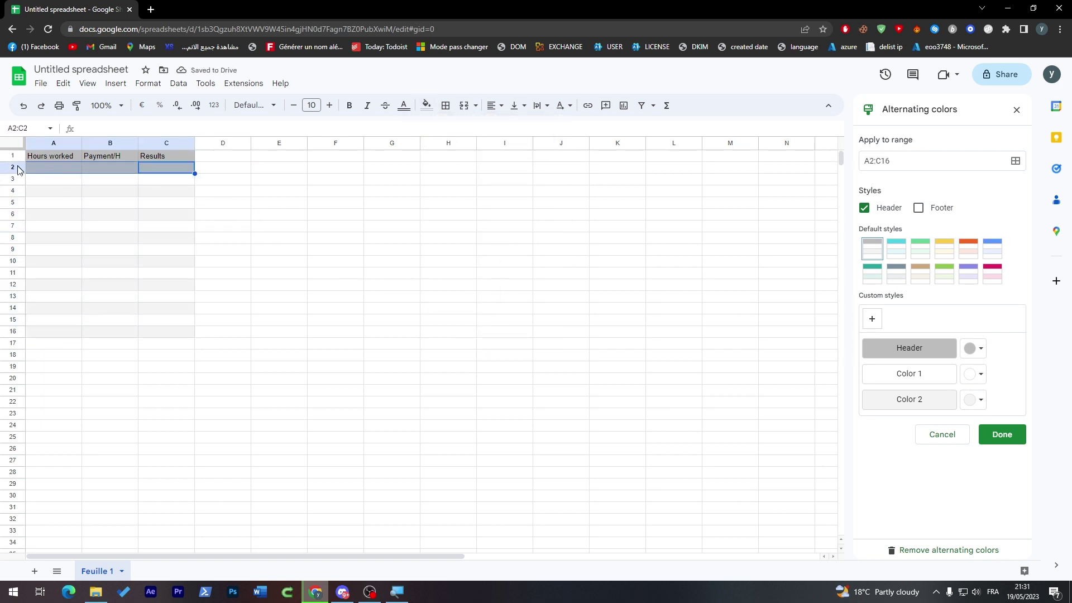
{"action": "left_click", "coordinate": [14, 168]}
{"action": "left_click", "coordinate": [222, 191]}
{"action": "left_click", "coordinate": [42, 185]}
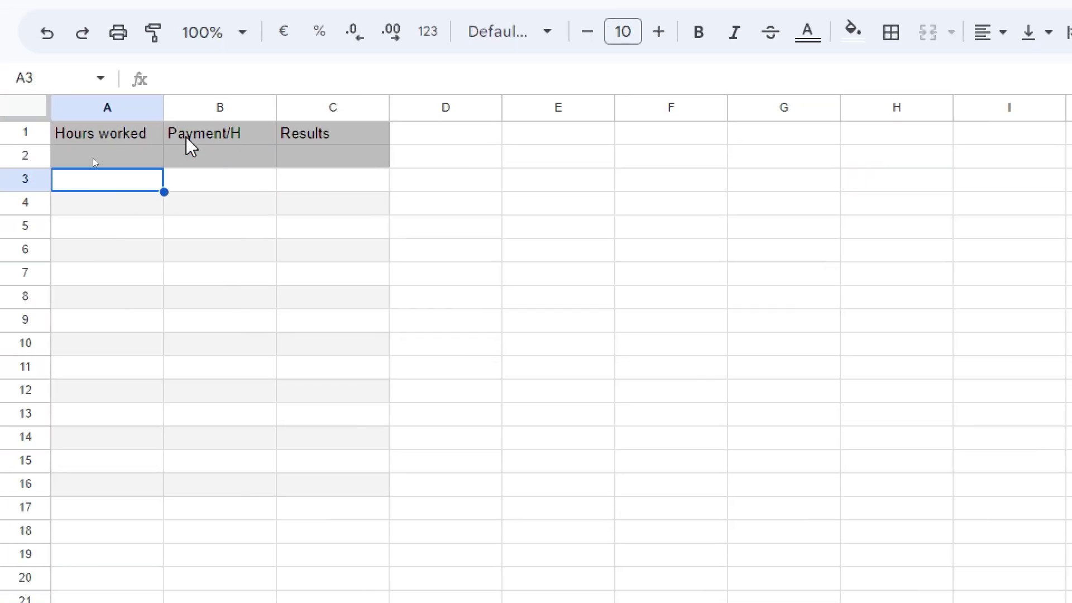
{"action": "left_click", "coordinate": [75, 159]}
{"action": "left_click", "coordinate": [397, 163]}
{"action": "left_click_drag", "start_coordinate": [364, 207], "coordinate": [104, 208]}
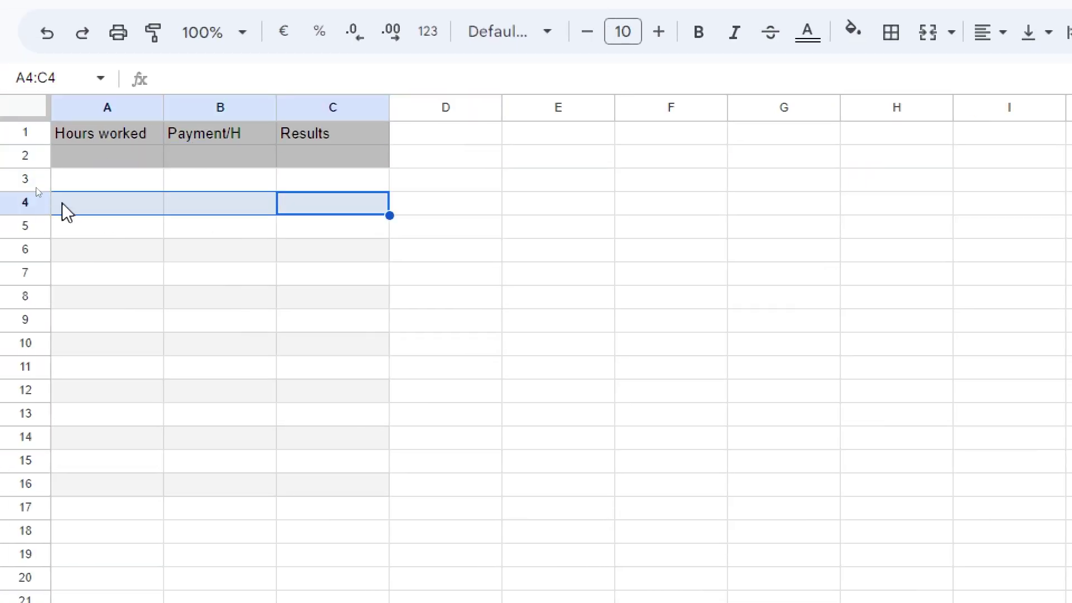
{"action": "left_click", "coordinate": [148, 158]}
{"action": "left_click", "coordinate": [335, 158]}
{"action": "left_click", "coordinate": [24, 155]}
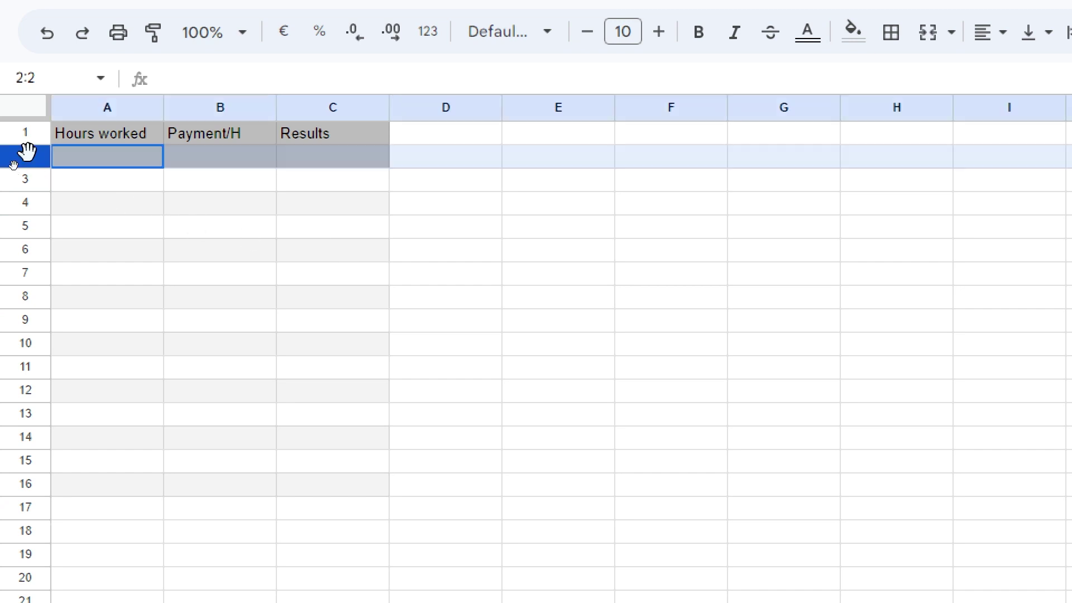
{"action": "right_click", "coordinate": [25, 155]}
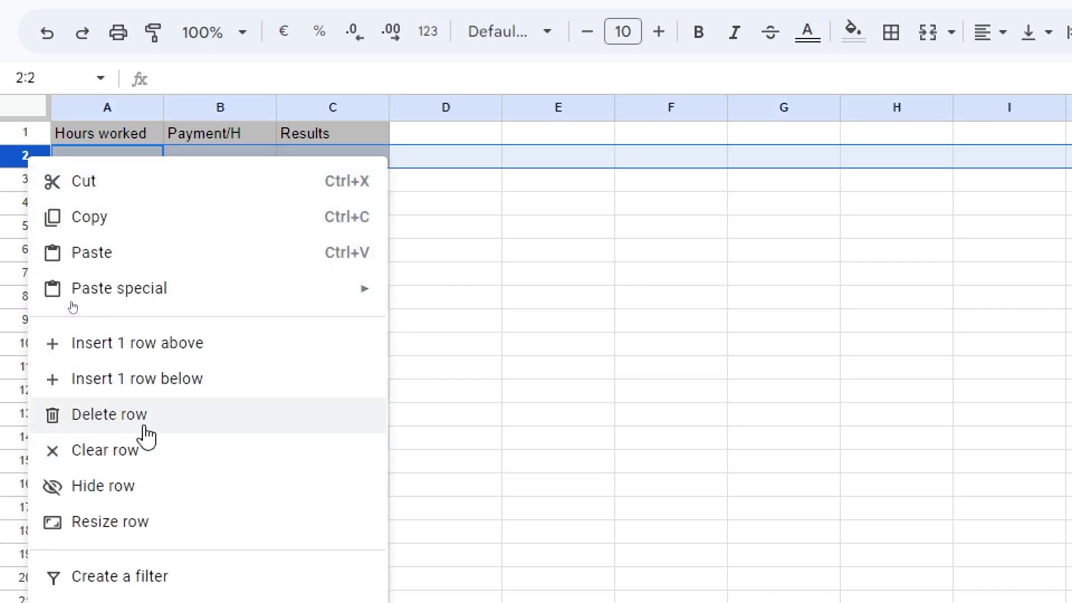
- Delete row 2 repeatedly and clear its contents
{"action": "left_click", "coordinate": [100, 417]}
{"action": "right_click", "coordinate": [16, 156]}
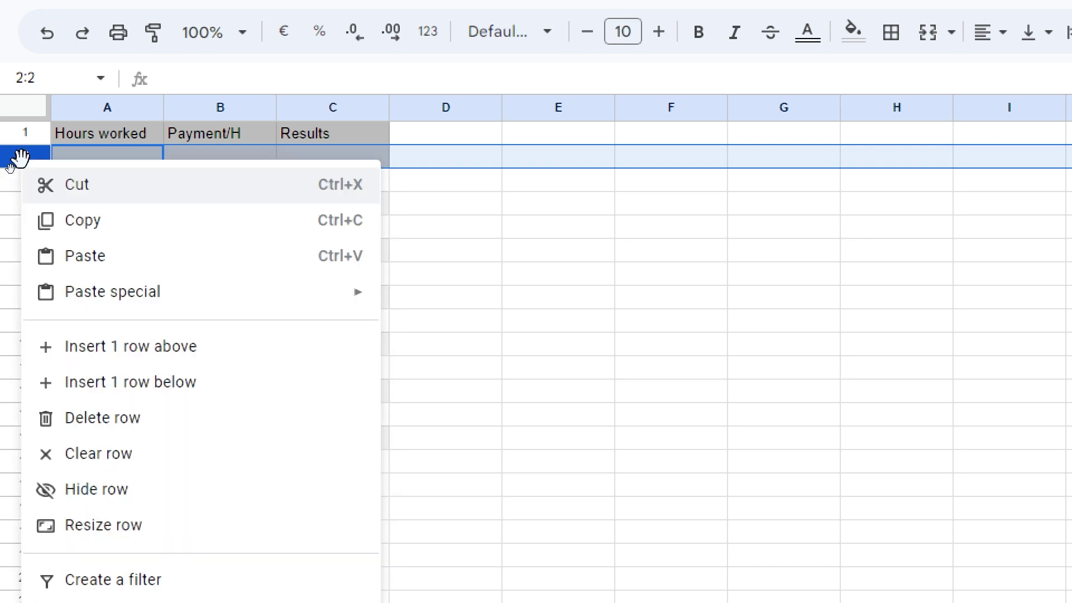
{"action": "left_click", "coordinate": [92, 429]}
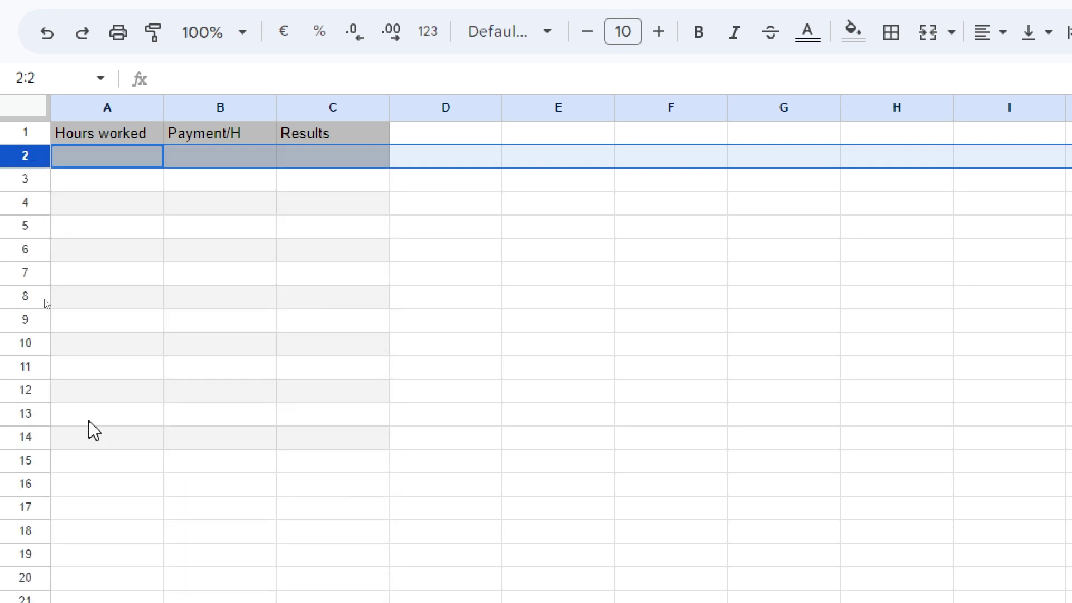
{"action": "right_click", "coordinate": [20, 154]}
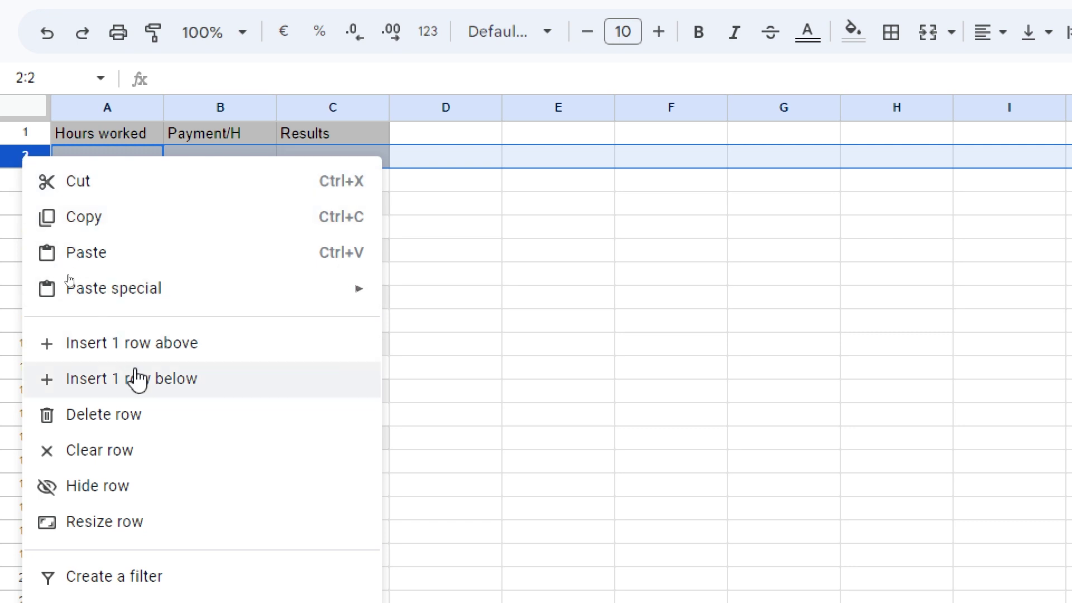
{"action": "left_click", "coordinate": [124, 458]}
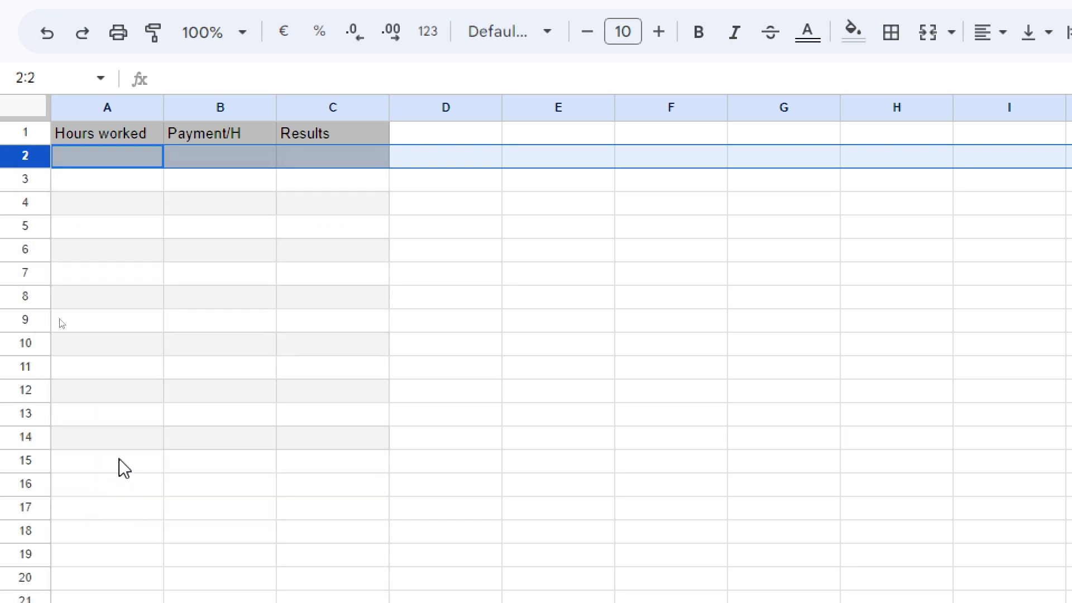
{"action": "right_click", "coordinate": [17, 154]}
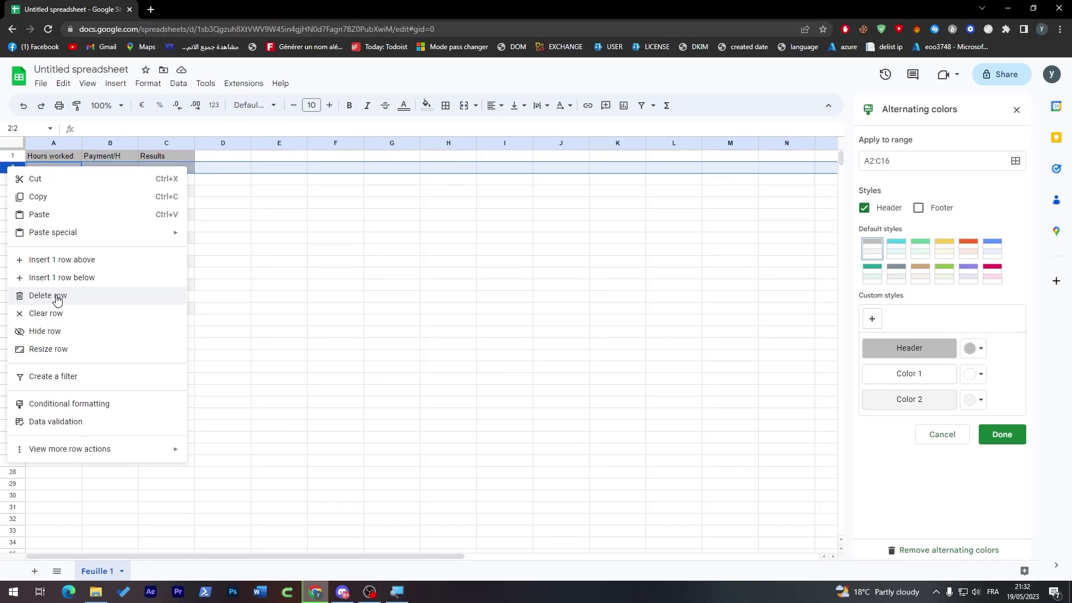
{"action": "left_click", "coordinate": [48, 295]}
- Clear row 2 once more, then undo the last two changes
{"action": "left_click", "coordinate": [124, 277]}
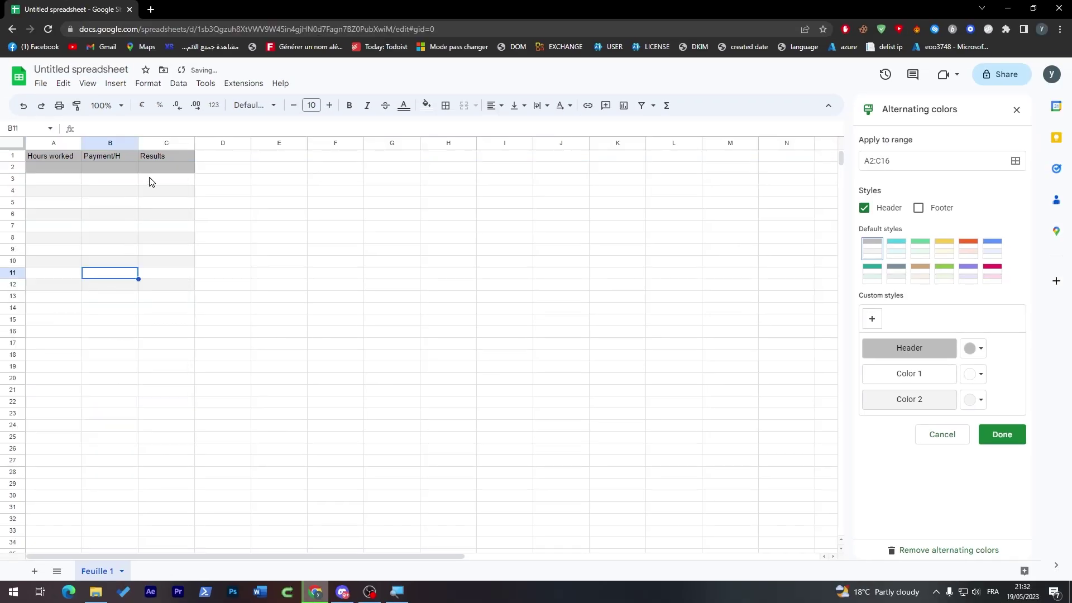
{"action": "left_click", "coordinate": [14, 168]}
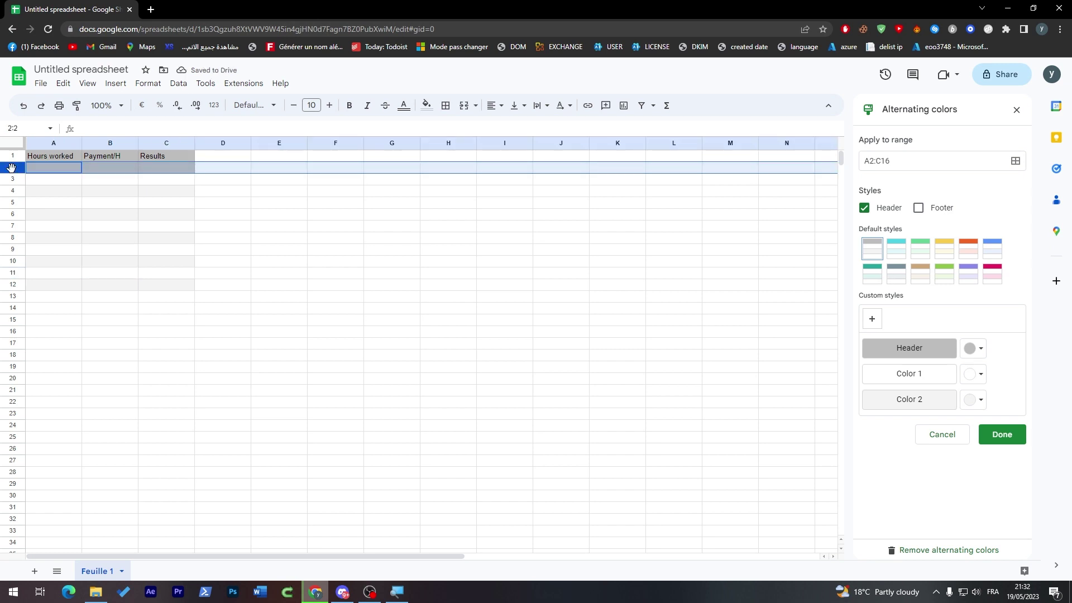
{"action": "right_click", "coordinate": [11, 168]}
{"action": "left_click", "coordinate": [72, 313]}
{"action": "left_click", "coordinate": [153, 257]}
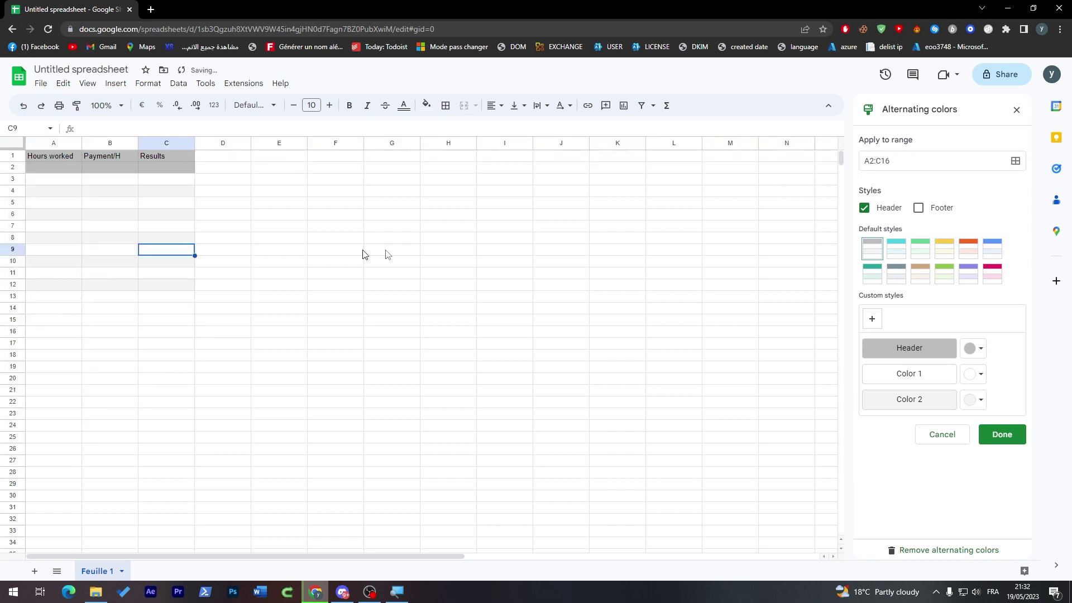
{"action": "left_click_drag", "start_coordinate": [536, 287], "coordinate": [502, 273]}
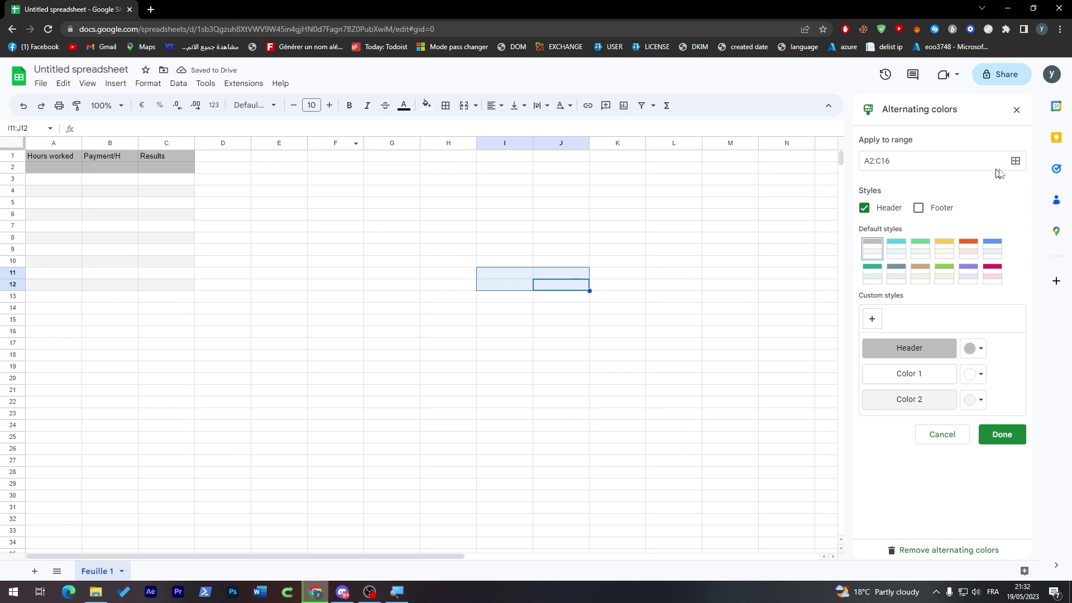
{"action": "left_click", "coordinate": [515, 334]}
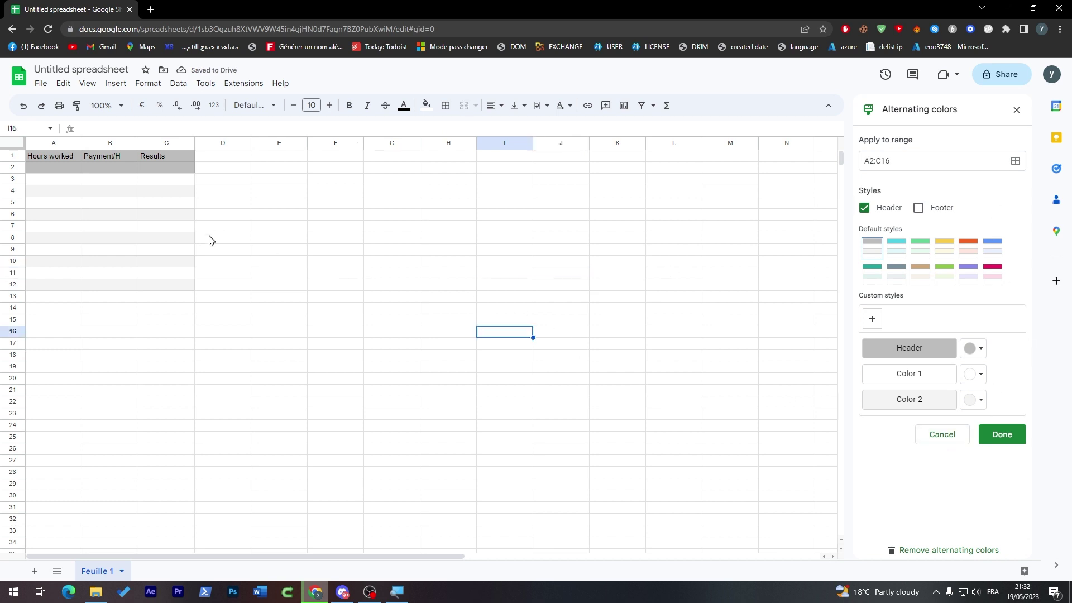
{"action": "key", "text": "ctrl+z"}
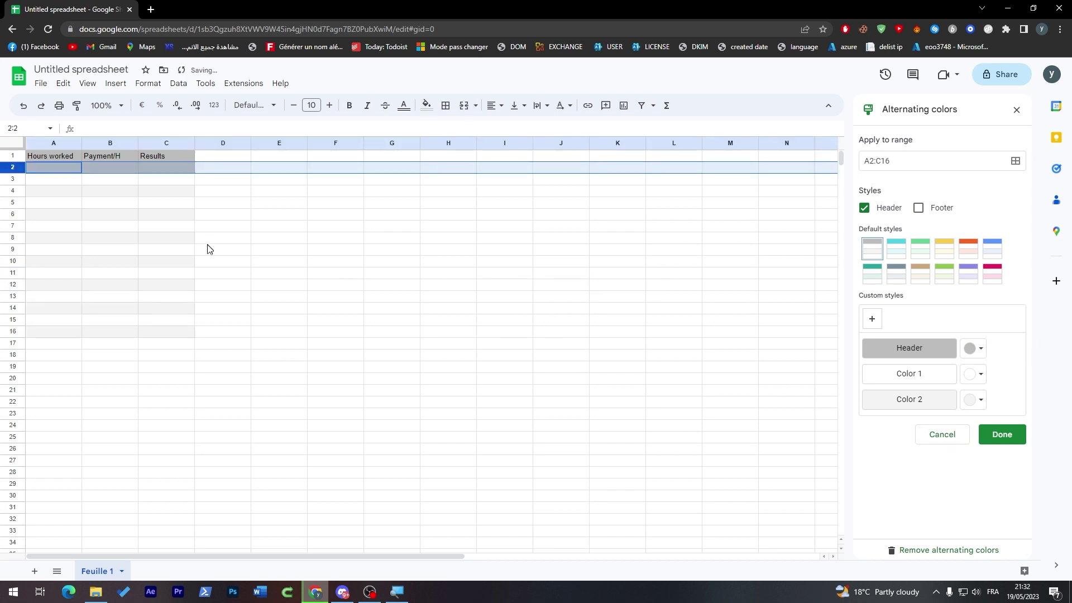
{"action": "key", "text": "ctrl+z"}
- Select A1:C16 and reopen the alternating colours settings
{"action": "left_click", "coordinate": [226, 258]}
{"action": "left_click_drag", "start_coordinate": [64, 160], "coordinate": [179, 333]}
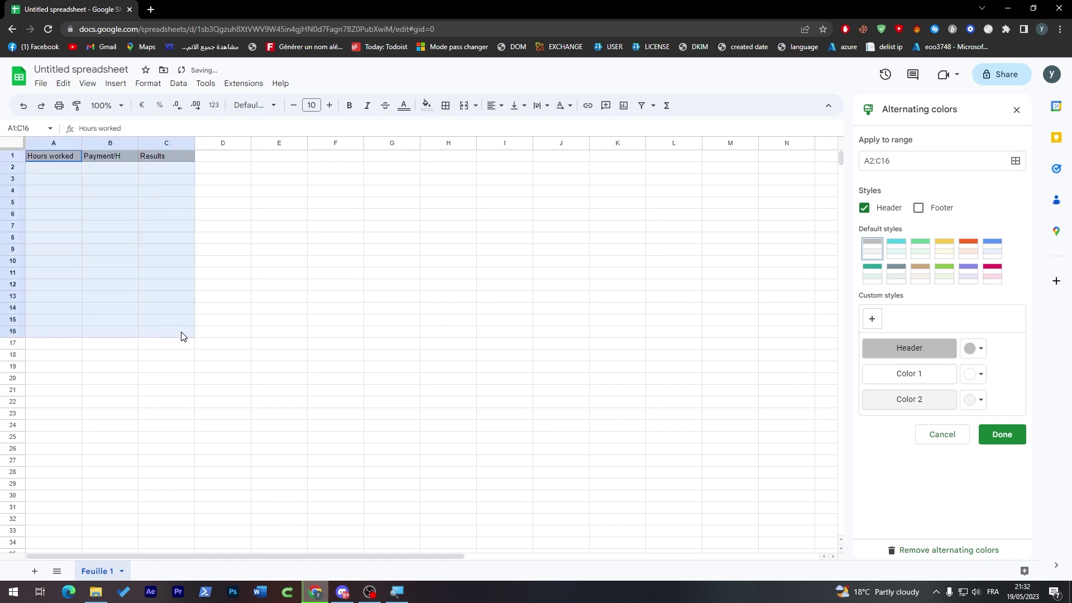
{"action": "left_click", "coordinate": [1002, 439]}
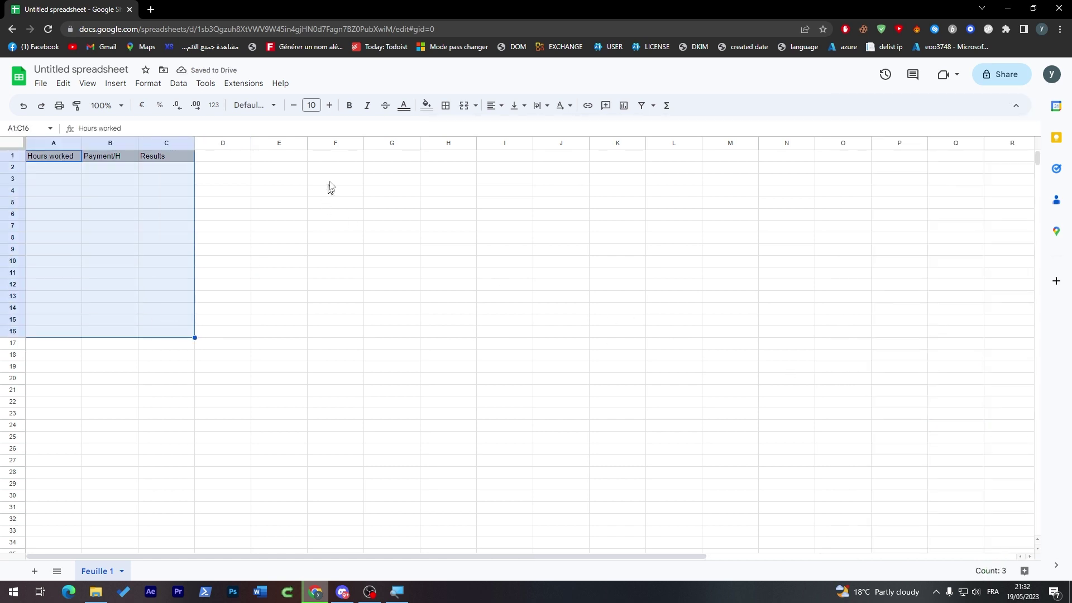
{"action": "left_click", "coordinate": [427, 105]}
{"action": "left_click", "coordinate": [483, 335]}
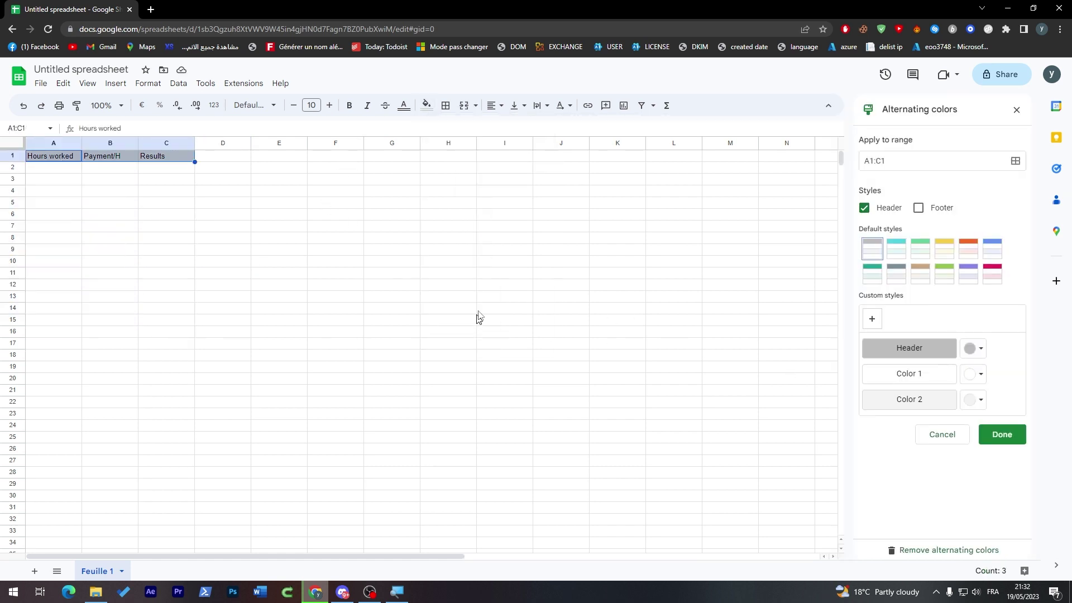
- Set the banding range to A1:C16 and select the header cells A1:C1
{"action": "left_click", "coordinate": [910, 163]}
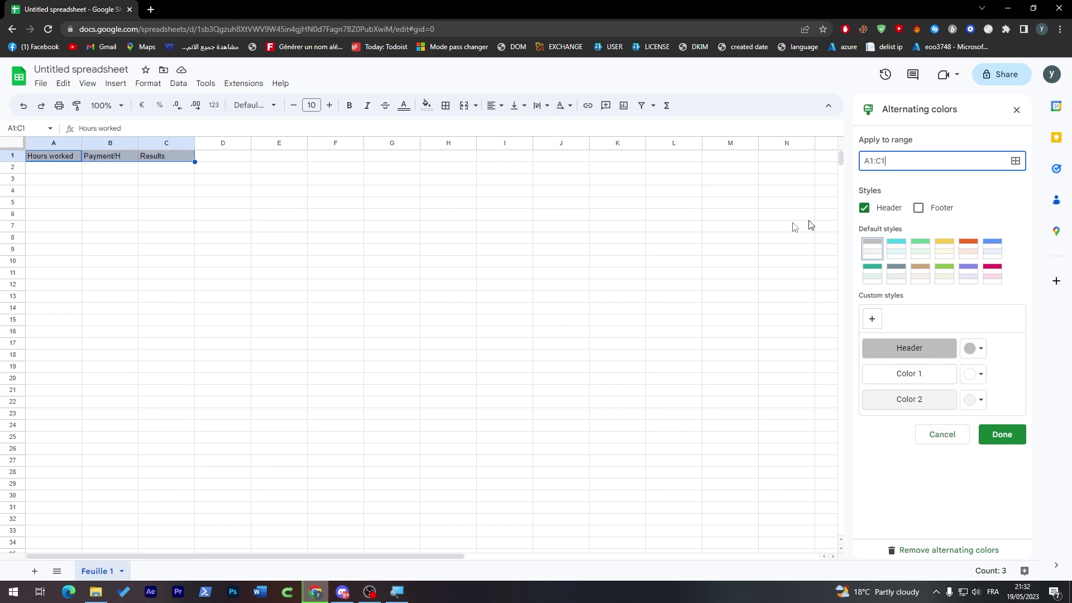
{"action": "left_click", "coordinate": [1014, 162]}
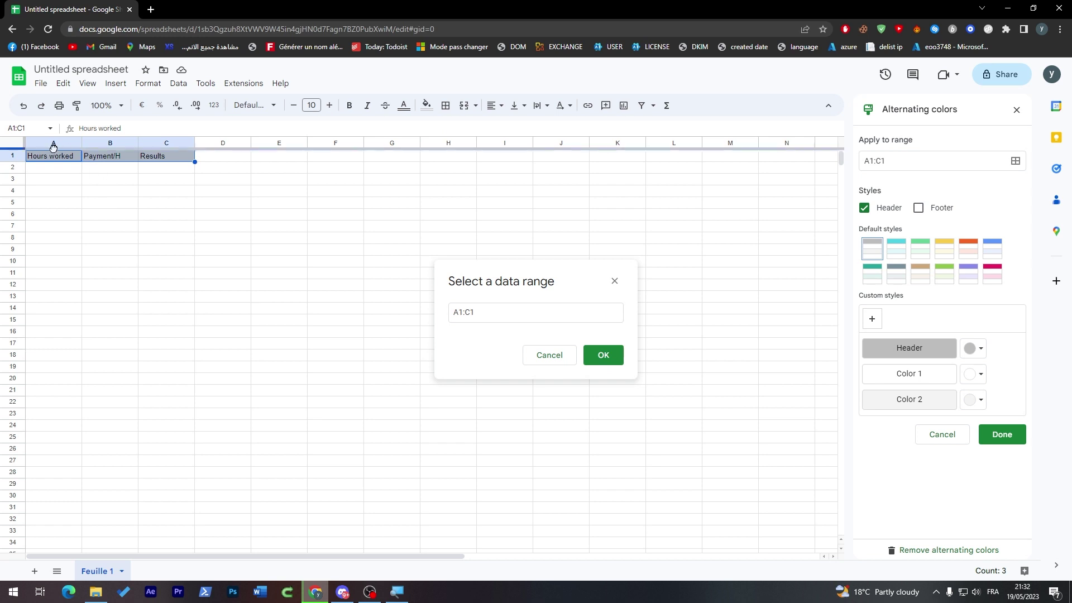
{"action": "left_click_drag", "start_coordinate": [54, 158], "coordinate": [172, 333]}
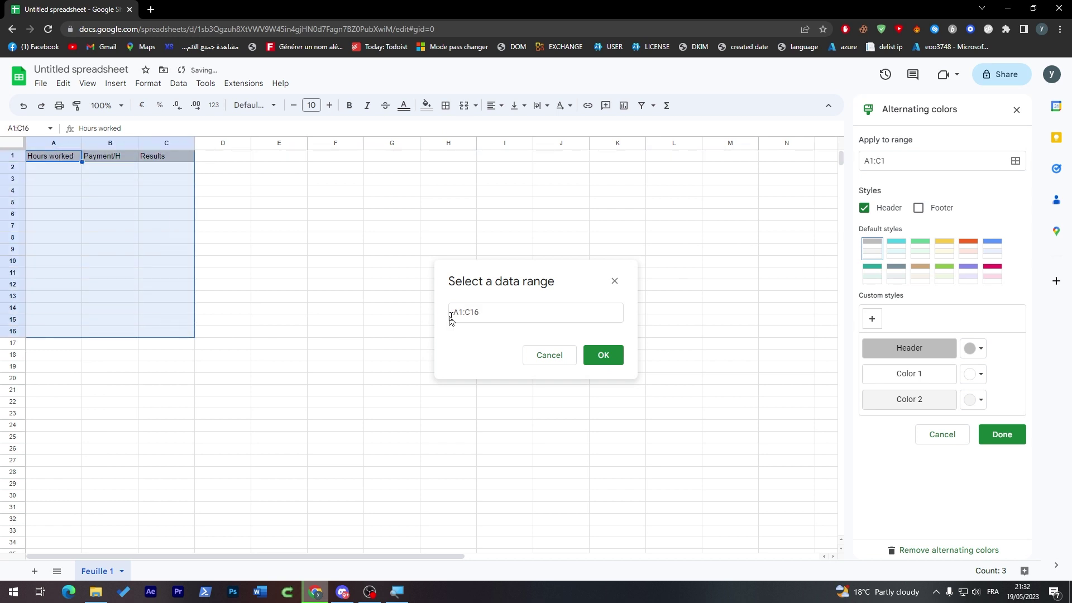
{"action": "left_click", "coordinate": [595, 355]}
{"action": "left_click", "coordinate": [687, 360]}
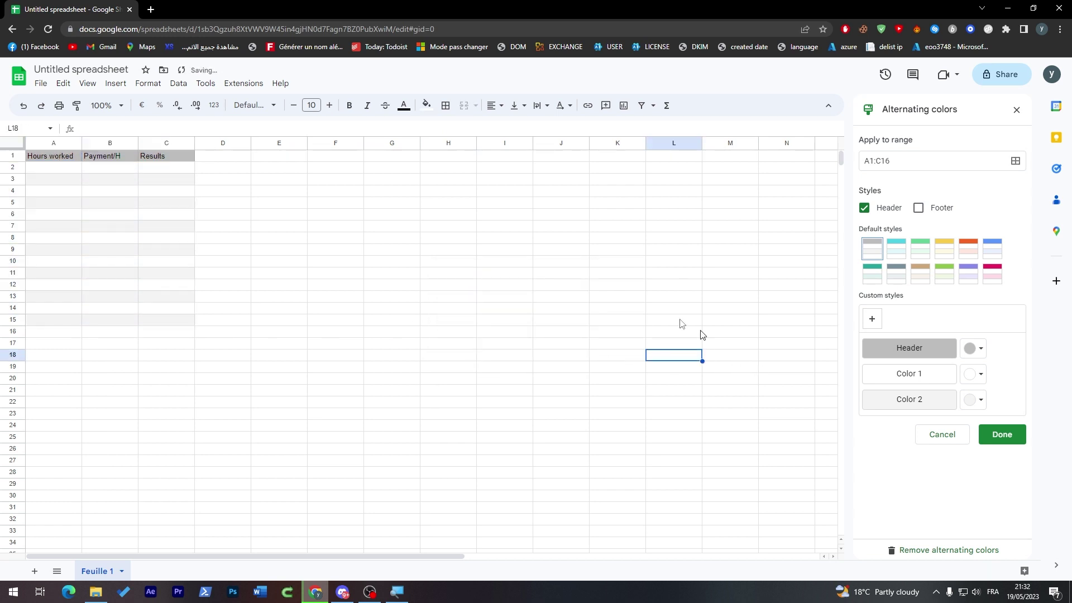
{"action": "left_click_drag", "start_coordinate": [58, 156], "coordinate": [156, 161]}
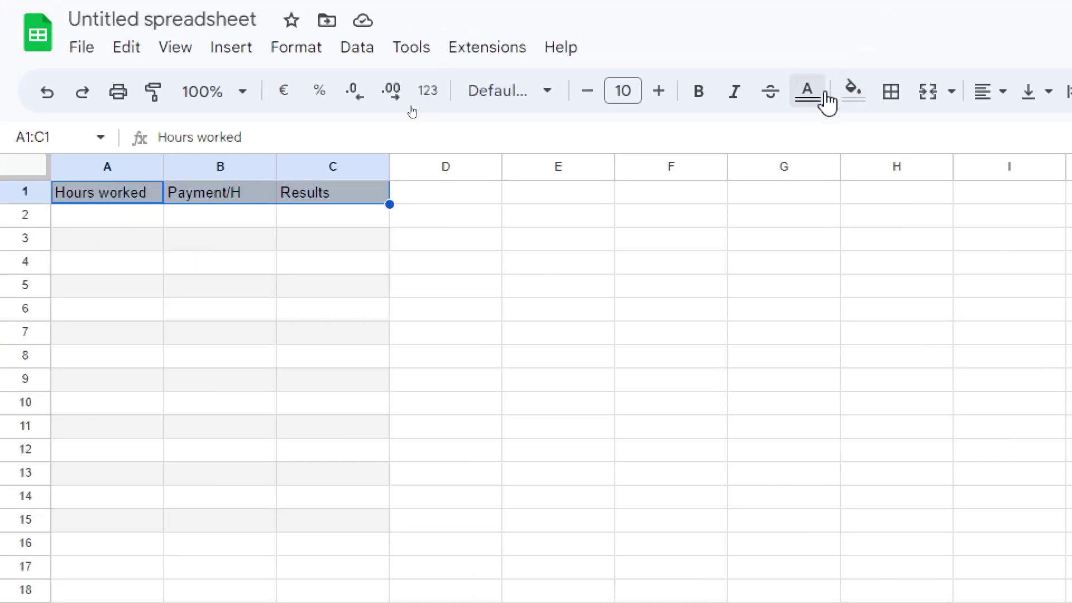
- Style the A1:C1 headers with white, bold, centred text
{"action": "left_click", "coordinate": [807, 52]}
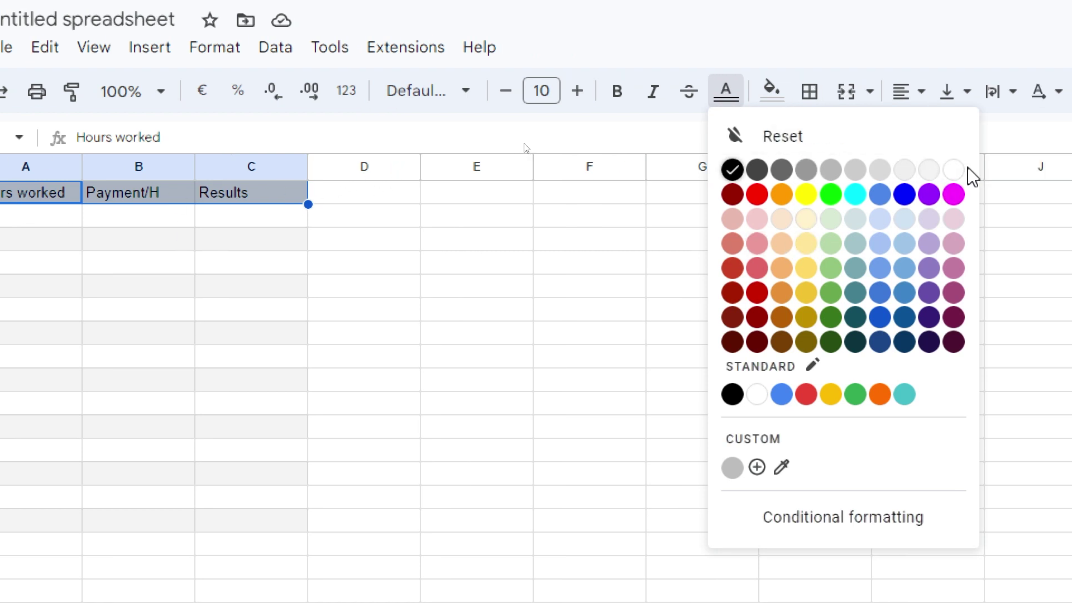
{"action": "left_click", "coordinate": [1034, 169]}
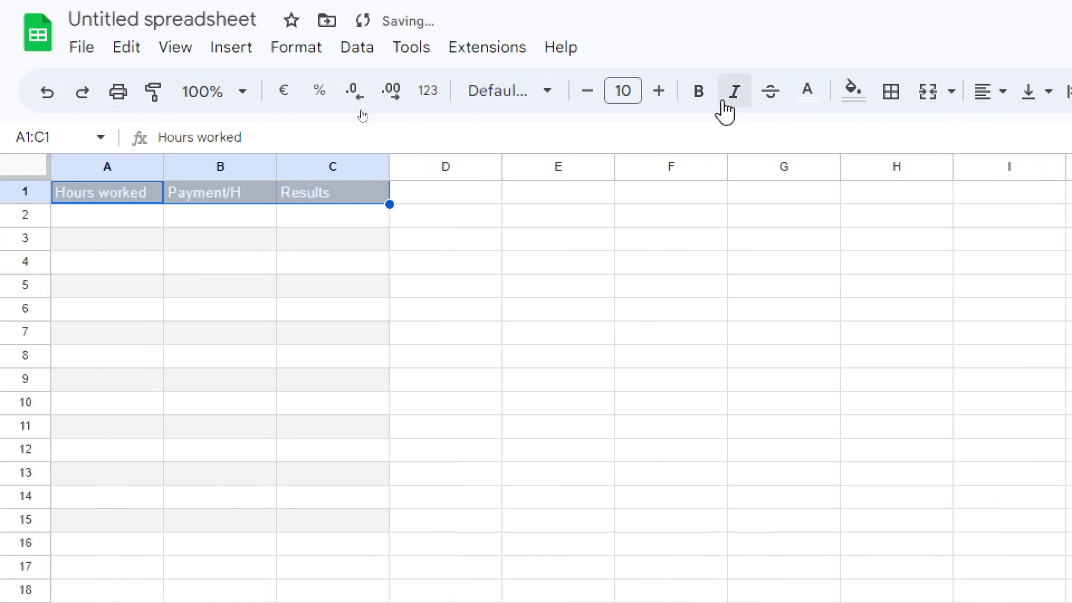
{"action": "left_click", "coordinate": [634, 92]}
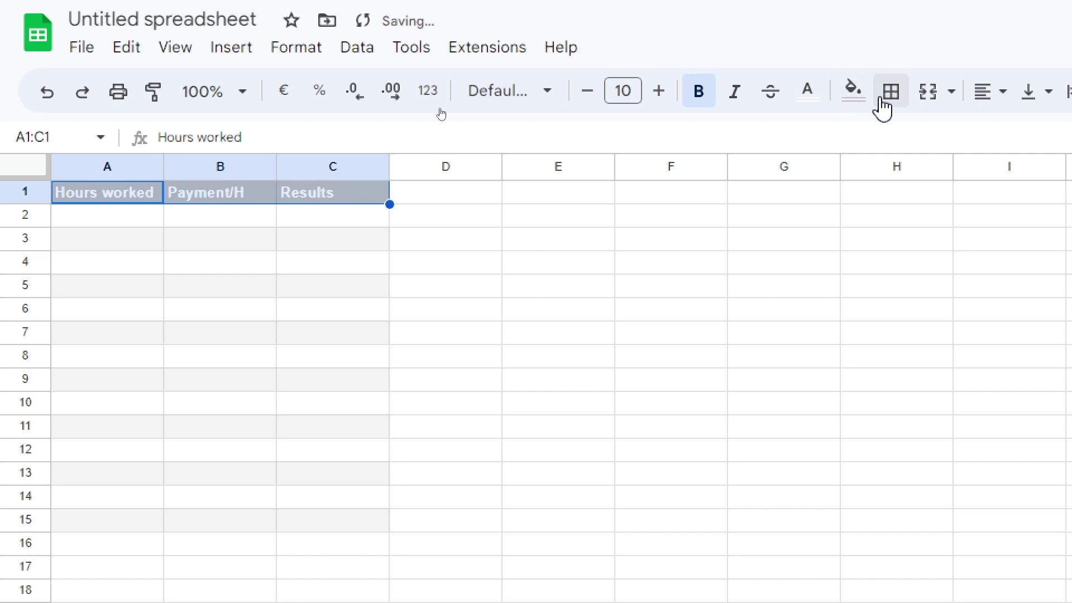
{"action": "left_click", "coordinate": [985, 92]}
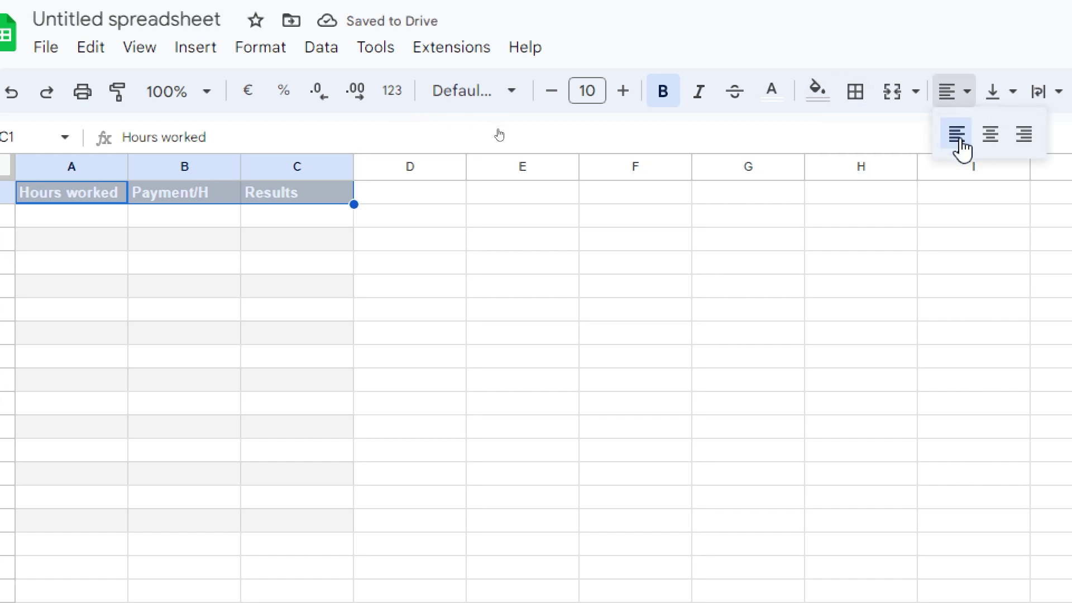
{"action": "left_click", "coordinate": [990, 134]}
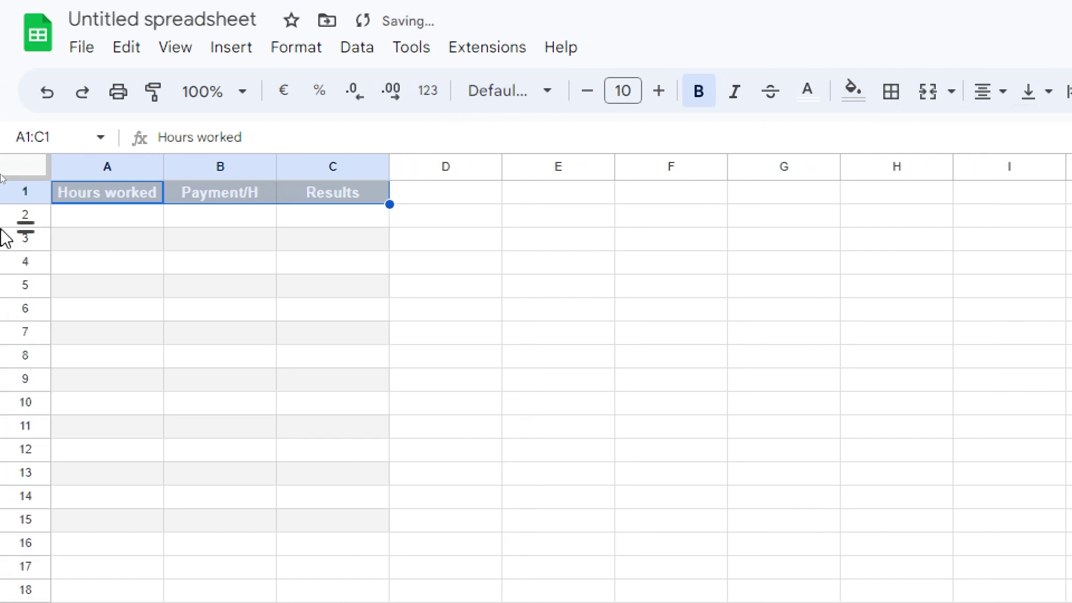
{"action": "left_click", "coordinate": [166, 304]}
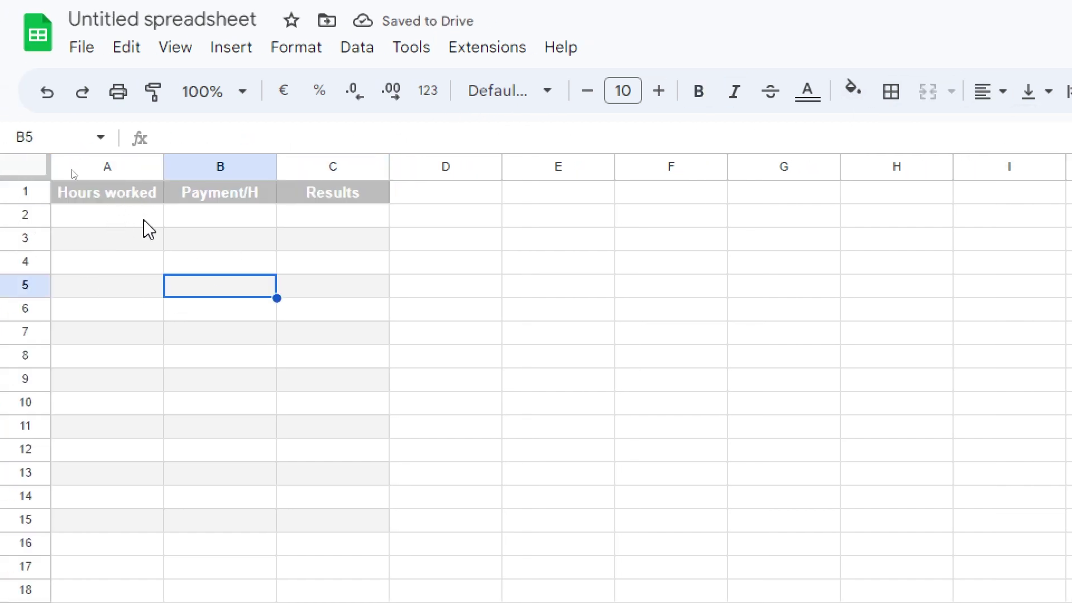
{"action": "left_click", "coordinate": [89, 219]}
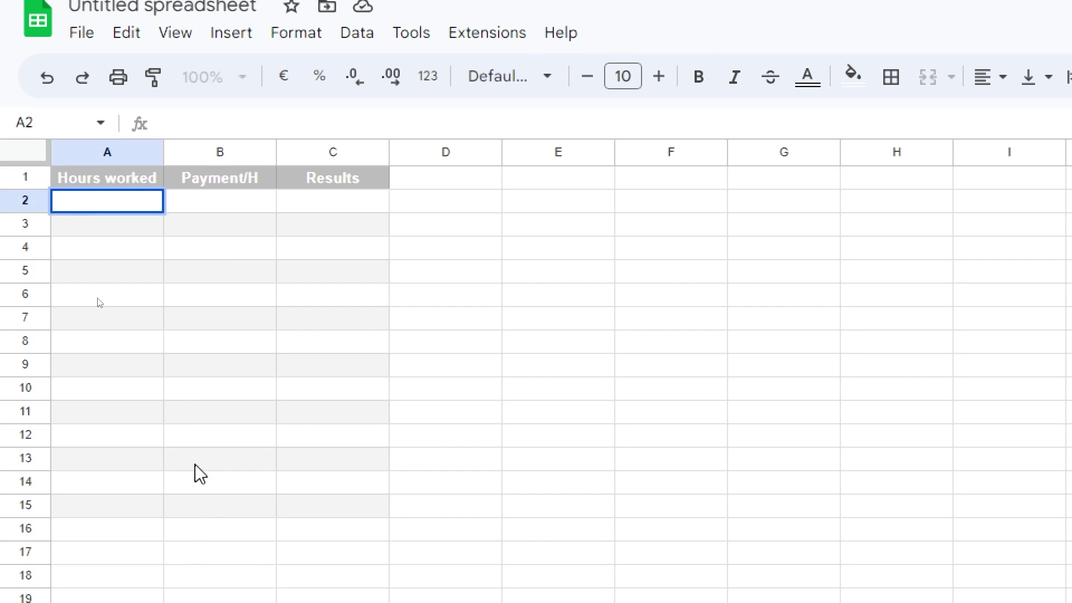
- Enter hours 3, 4, 4, 3, 6, 5, 2 and 0 into A2:A9
{"action": "type", "text": "3"}
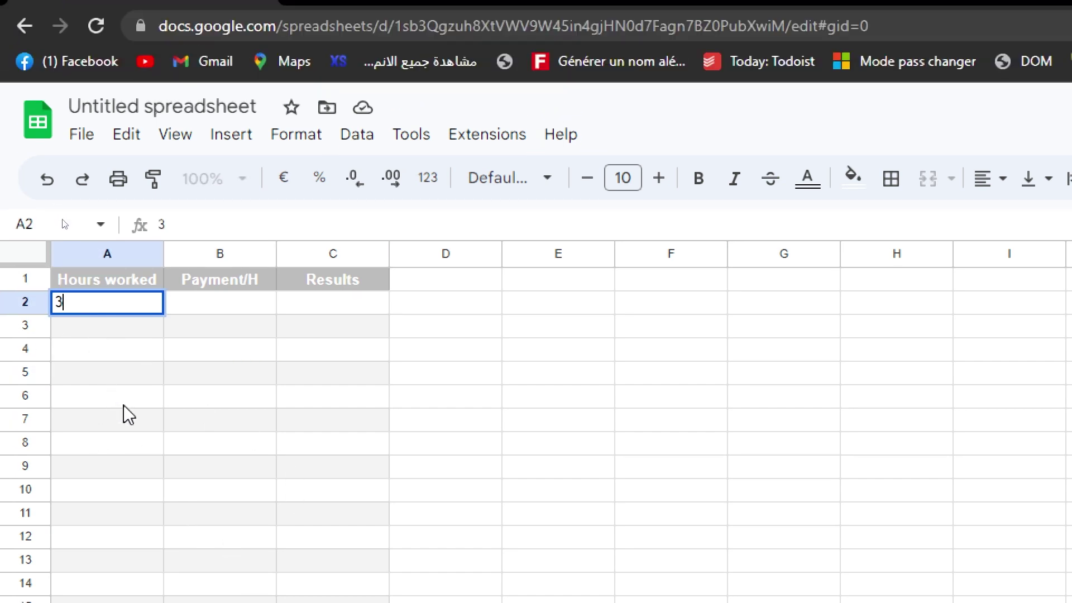
{"action": "left_click", "coordinate": [129, 419]}
{"action": "left_click", "coordinate": [132, 330]}
{"action": "type", "text": "4"}
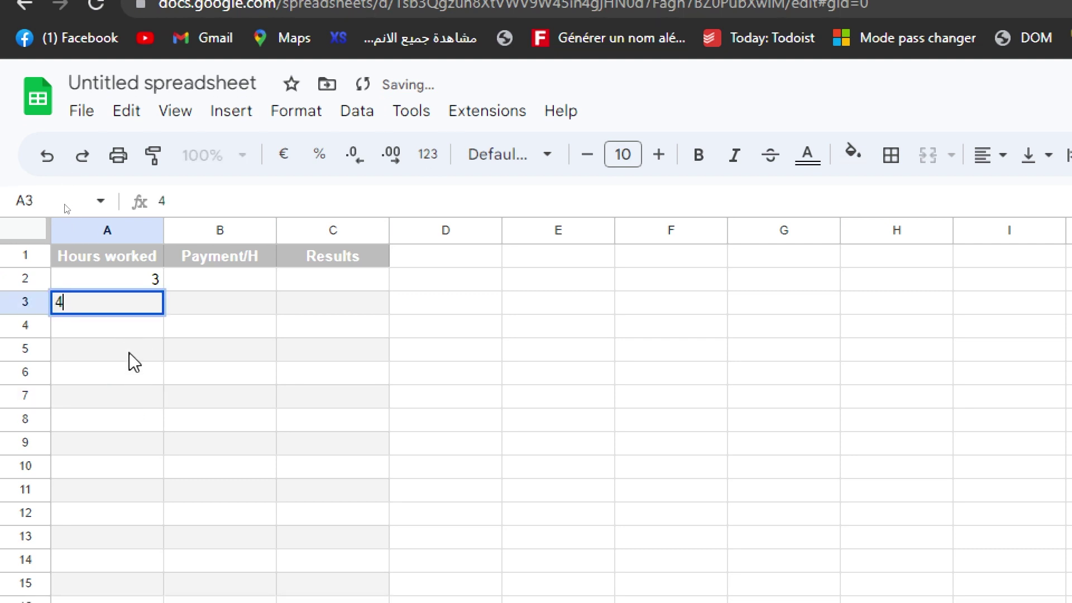
{"action": "left_click", "coordinate": [119, 329]}
{"action": "type", "text": "4"}
{"action": "left_click", "coordinate": [127, 375]}
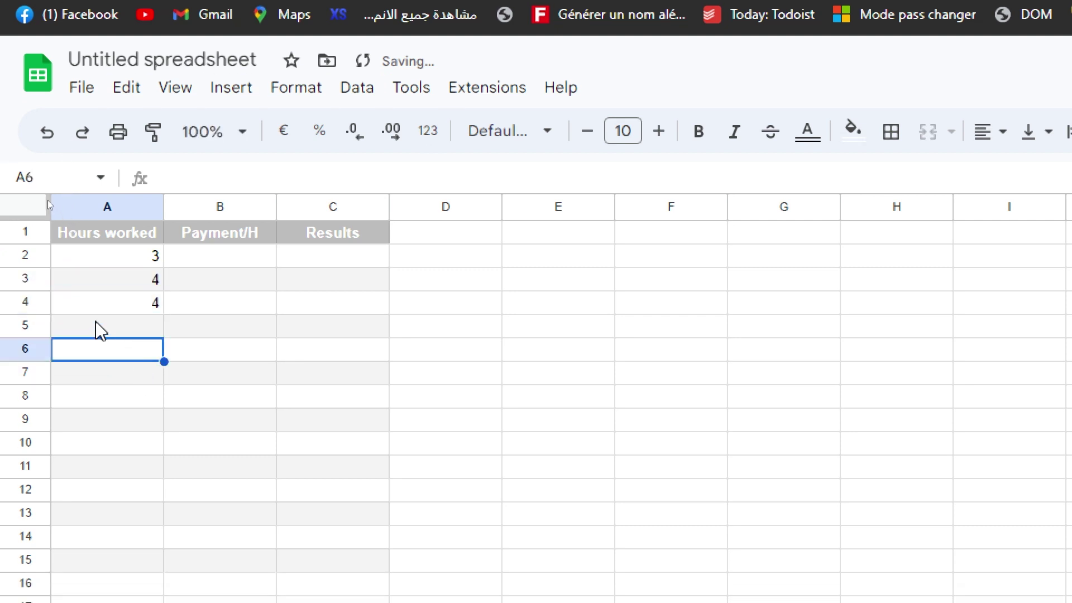
{"action": "left_click", "coordinate": [96, 324]}
{"action": "type", "text": "3"}
{"action": "left_click", "coordinate": [106, 365]}
{"action": "left_click", "coordinate": [114, 352]}
{"action": "type", "text": "6"}
{"action": "left_click", "coordinate": [118, 372]}
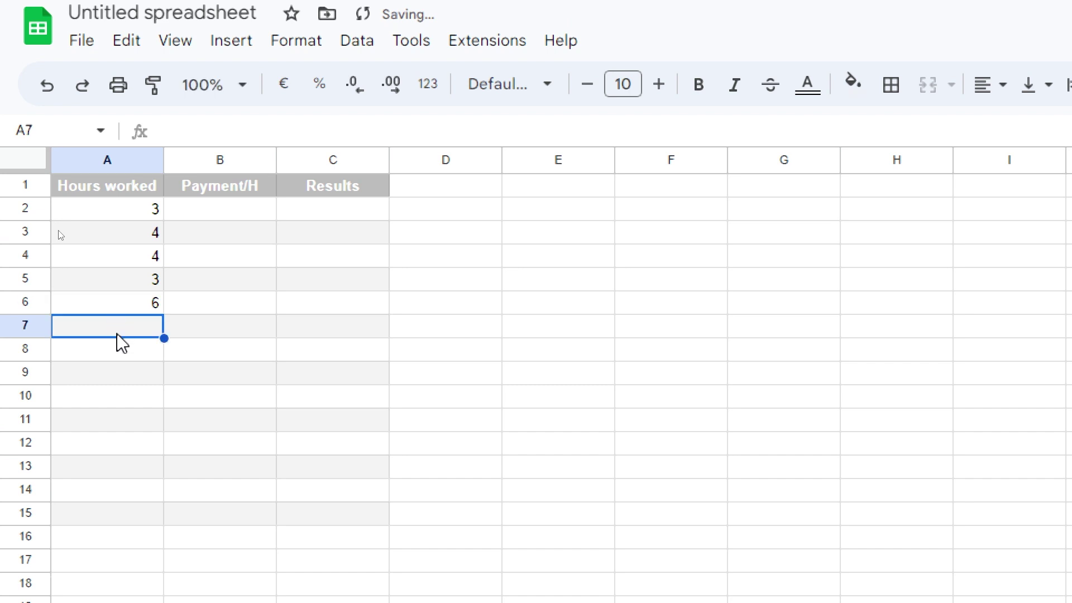
{"action": "type", "text": "5"}
{"action": "left_click", "coordinate": [124, 382]}
{"action": "left_click", "coordinate": [126, 357]}
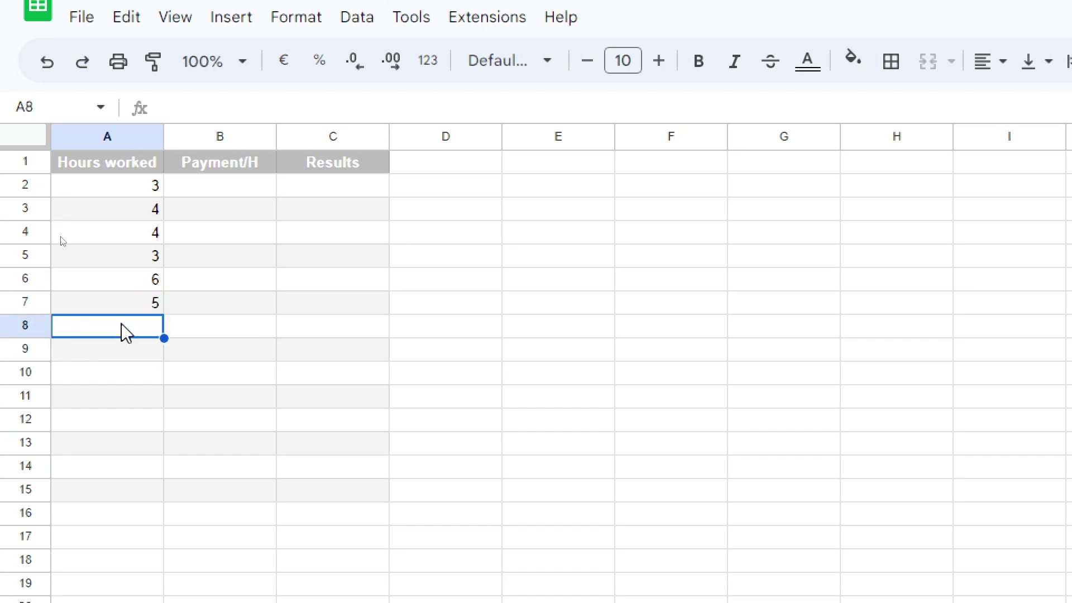
{"action": "double_click", "coordinate": [126, 332]}
{"action": "type", "text": "2"}
{"action": "left_click", "coordinate": [131, 327]}
{"action": "double_click", "coordinate": [132, 326]}
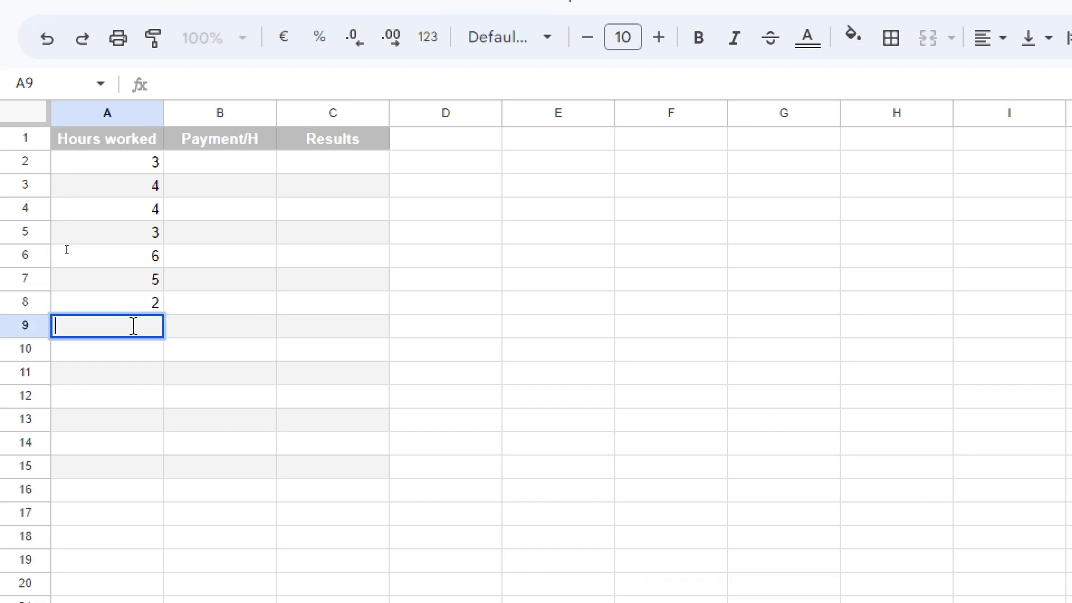
{"action": "type", "text": "0"}
{"action": "left_click", "coordinate": [140, 356]}
- Fill the empty rows A10:C15 white to remove their banding
{"action": "left_click_drag", "start_coordinate": [137, 353], "coordinate": [343, 471]}
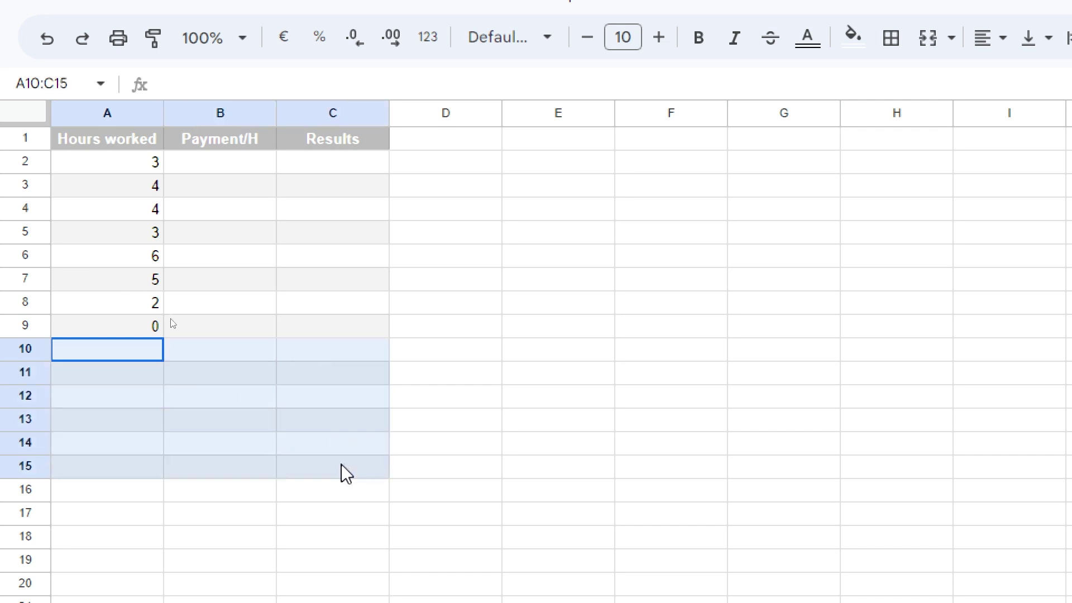
{"action": "left_click", "coordinate": [852, 37]}
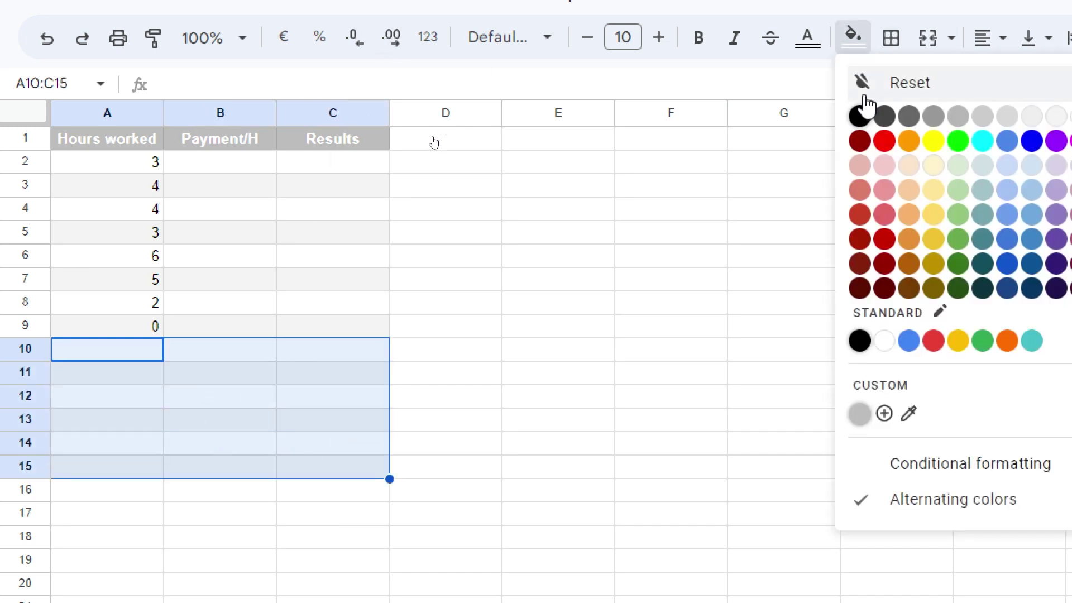
{"action": "left_click", "coordinate": [712, 84]}
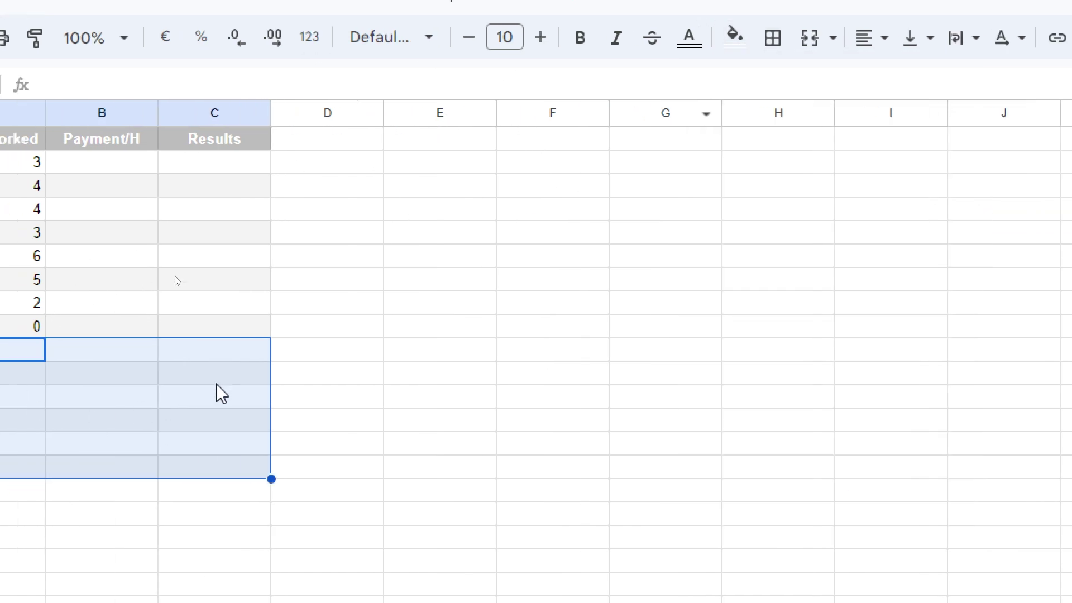
{"action": "left_click", "coordinate": [707, 37]}
{"action": "left_click", "coordinate": [962, 211]}
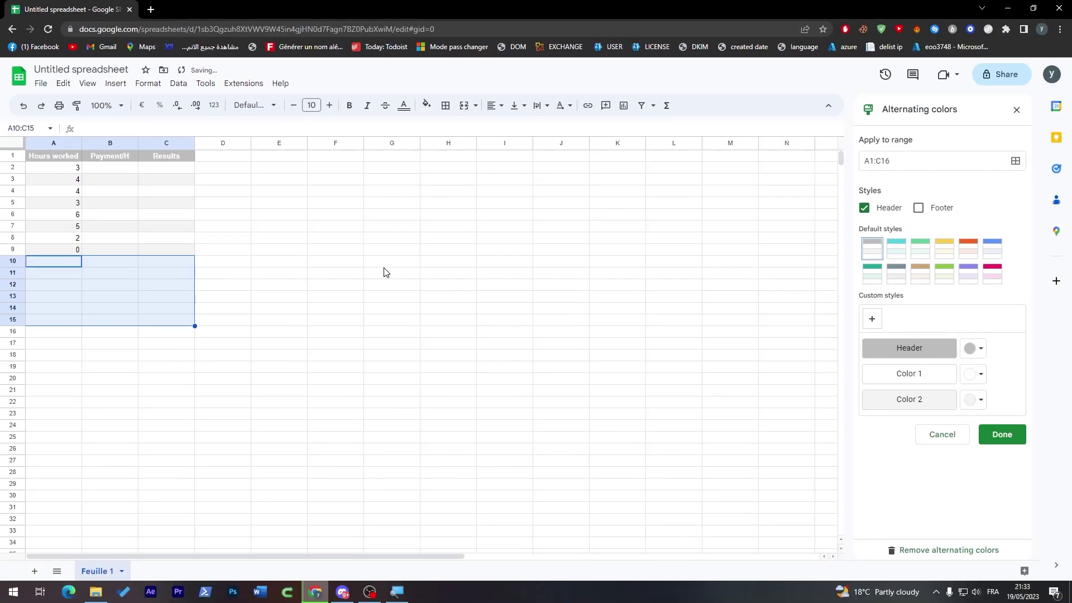
{"action": "left_click", "coordinate": [653, 466]}
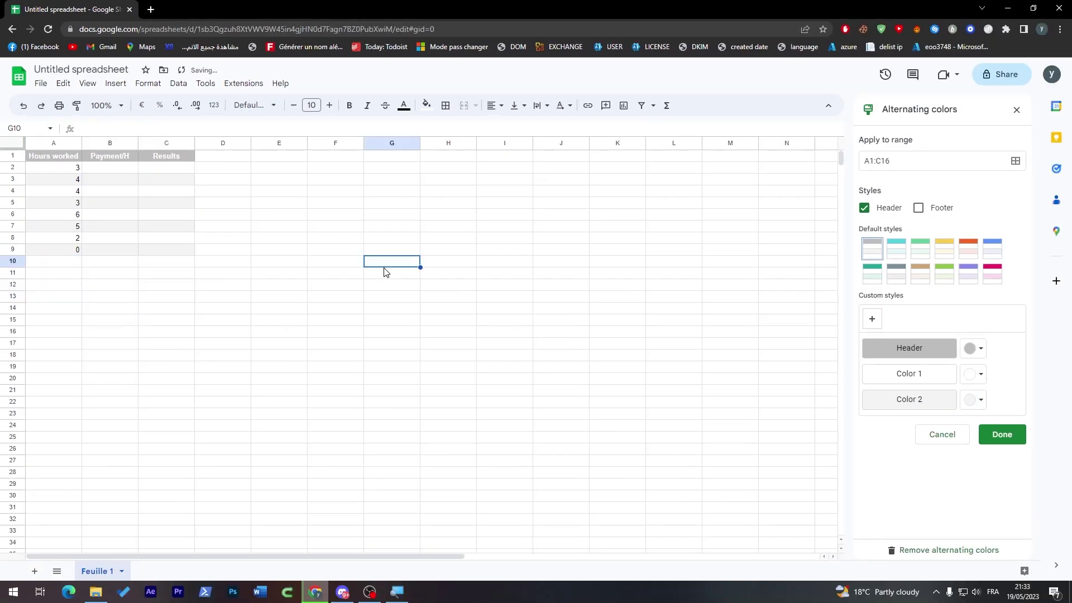
{"action": "left_click", "coordinate": [110, 171]}
- Enter the hourly rate 5 in cell B2
{"action": "key", "text": "Return"}
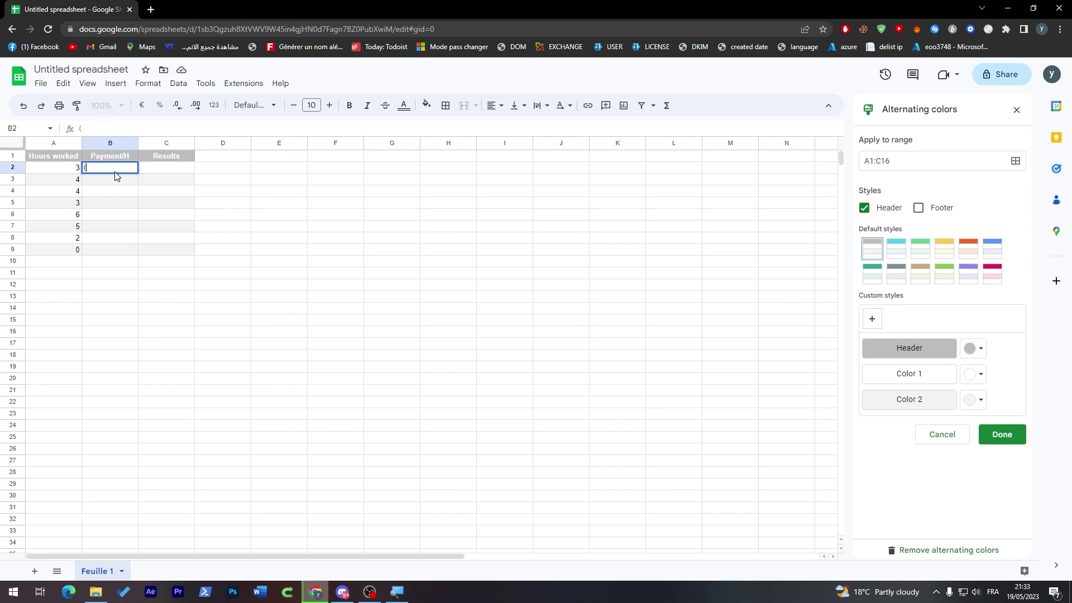
{"action": "left_click", "coordinate": [104, 220]}
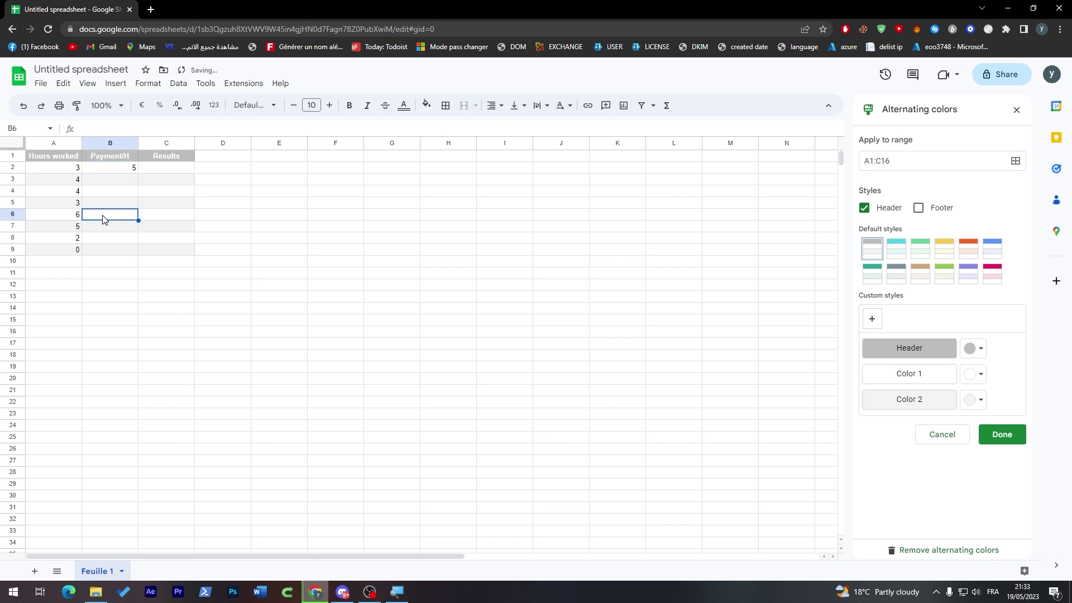
{"action": "key", "text": "Up"}
{"action": "key", "text": "Up"}
{"action": "key", "text": "Up"}
{"action": "key", "text": "Up"}
{"action": "left_click", "coordinate": [110, 183]}
{"action": "key", "text": "Up"}
{"action": "left_click_drag", "start_coordinate": [109, 190], "coordinate": [112, 251]}
{"action": "left_click", "coordinate": [115, 273]}
{"action": "left_click", "coordinate": [124, 228]}
{"action": "left_click", "coordinate": [132, 173]}
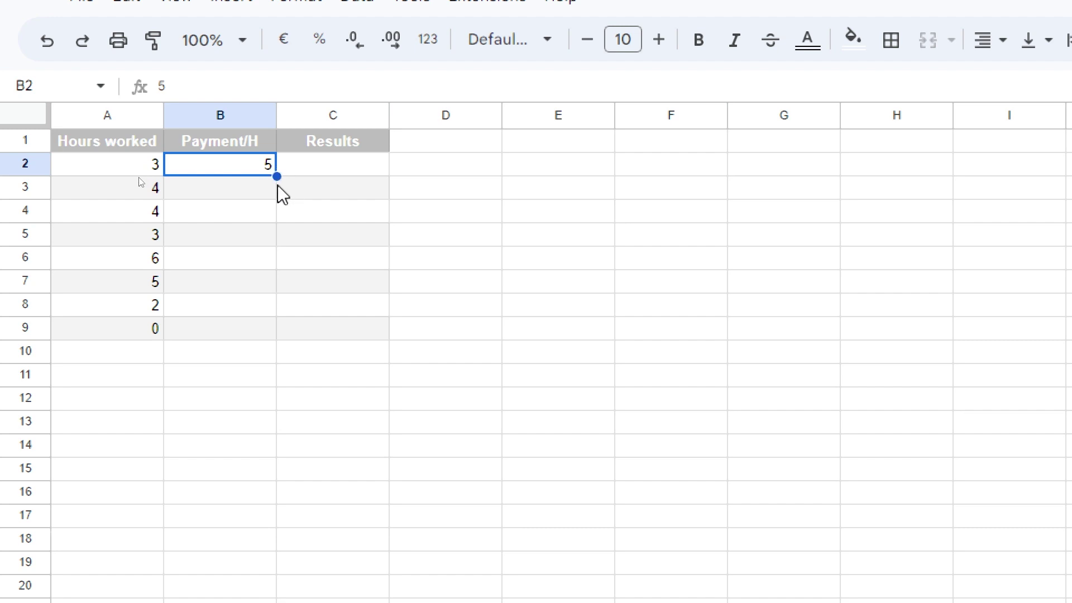
- Fill the rate 5 down from B2 to B9 and select A2:C9
{"action": "left_click_drag", "start_coordinate": [276, 176], "coordinate": [272, 338]}
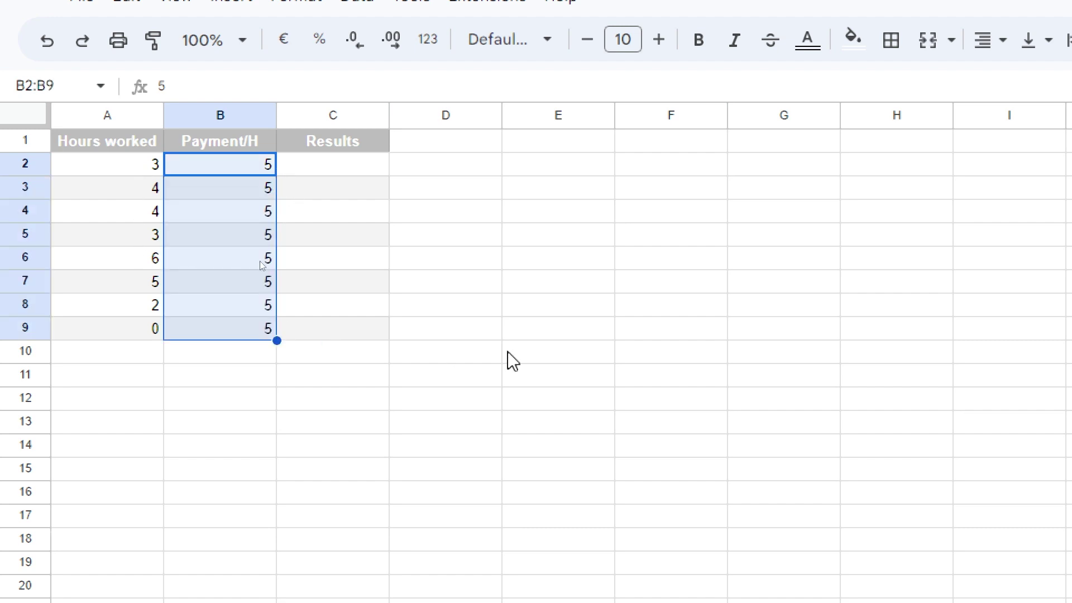
{"action": "left_click", "coordinate": [507, 360]}
{"action": "left_click", "coordinate": [503, 191]}
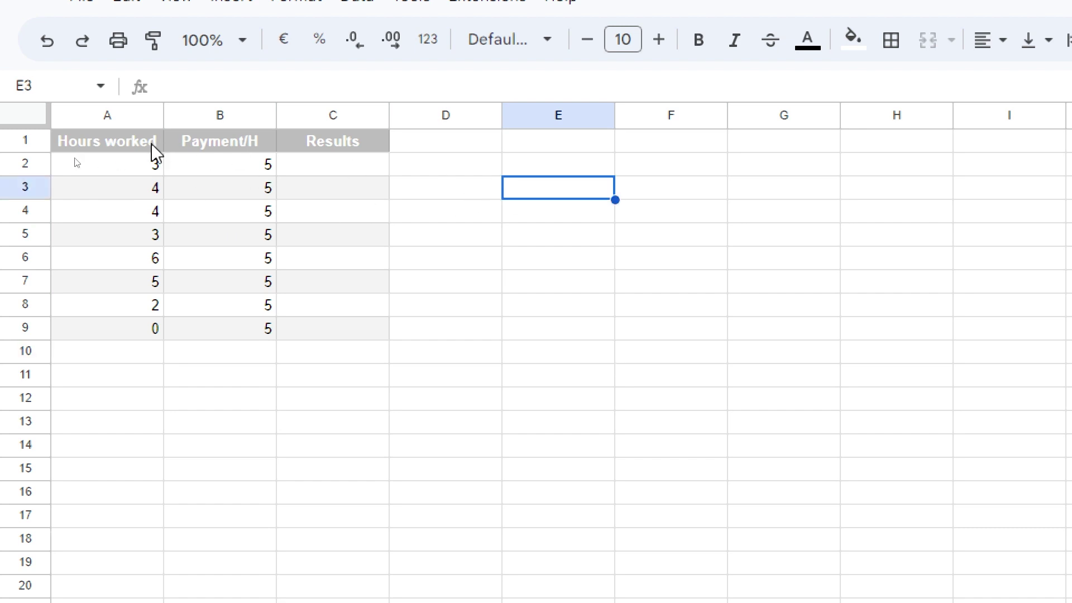
{"action": "left_click_drag", "start_coordinate": [158, 168], "coordinate": [375, 294]}
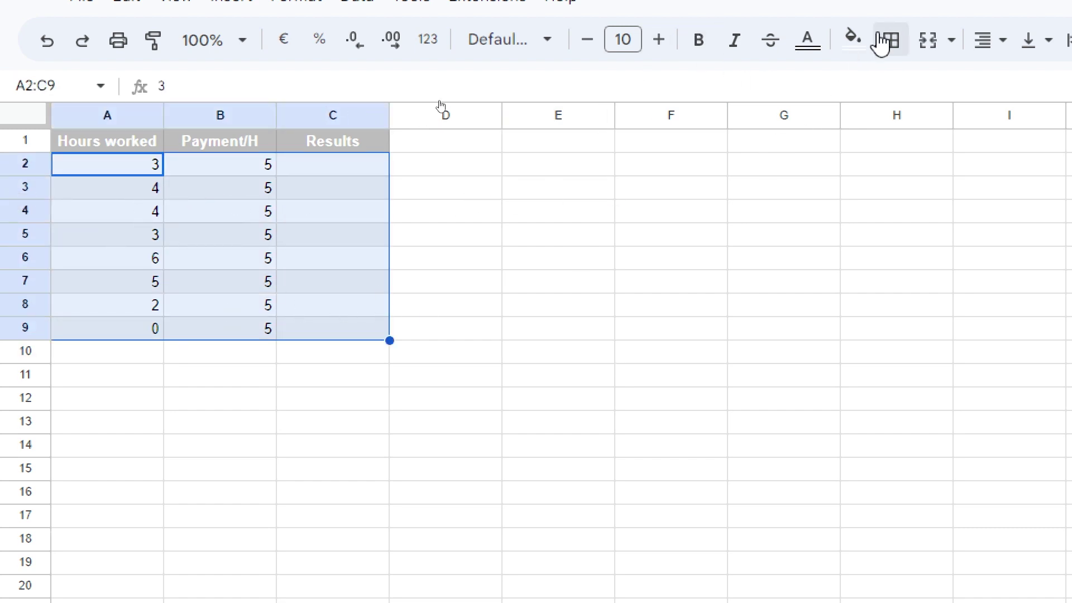
- Try a black fill on A2:C9, undo it, and check the text colour choices
{"action": "left_click", "coordinate": [852, 39]}
{"action": "left_click", "coordinate": [859, 115]}
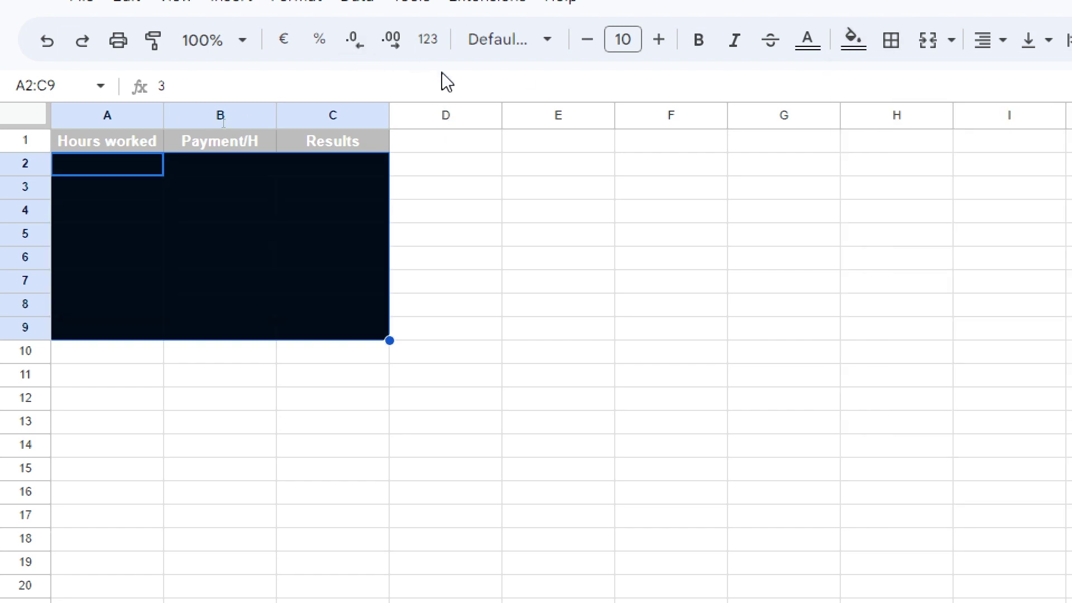
{"action": "key", "text": "ctrl+z"}
{"action": "left_click", "coordinate": [807, 40]}
{"action": "left_click", "coordinate": [813, 115]}
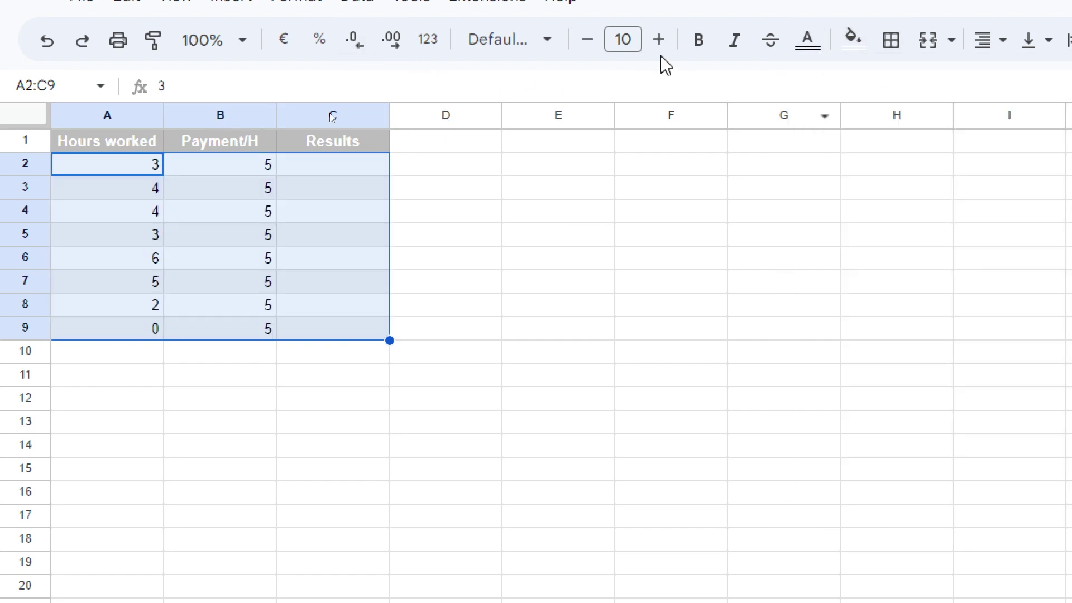
- Make the A2:C9 numbers bold and centred, then select the rate cells B2:B9
{"action": "left_click", "coordinate": [697, 40]}
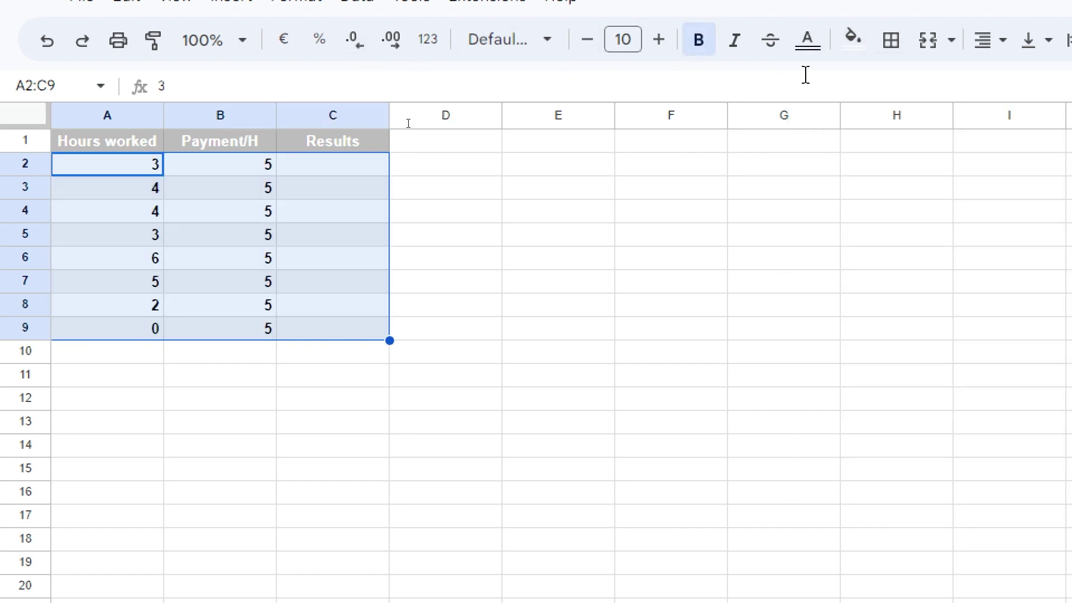
{"action": "left_click", "coordinate": [982, 40]}
{"action": "left_click", "coordinate": [1005, 82]}
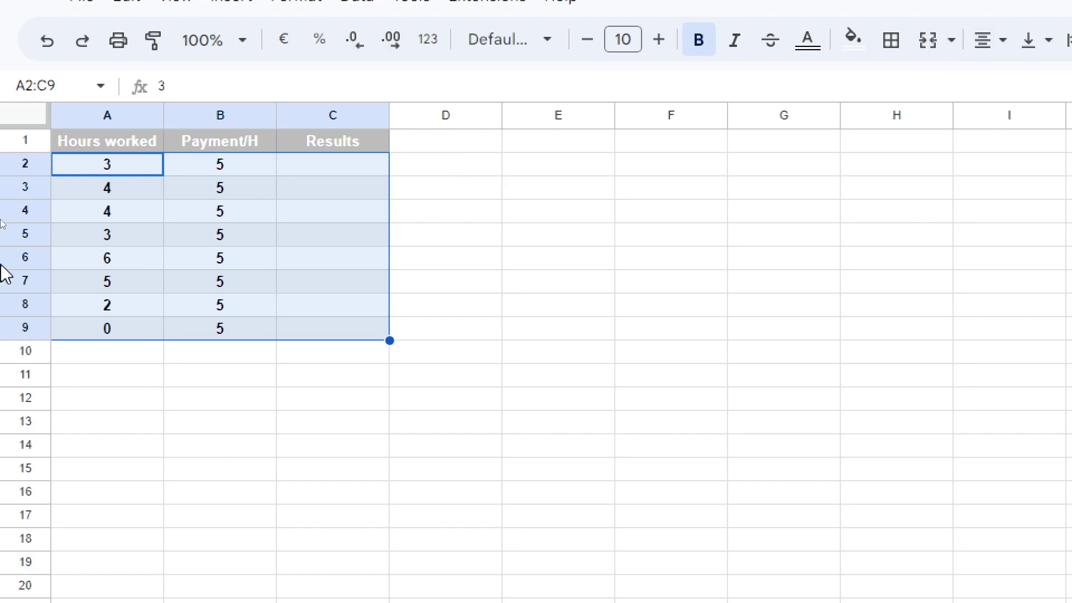
{"action": "left_click", "coordinate": [218, 384]}
{"action": "left_click_drag", "start_coordinate": [246, 158], "coordinate": [230, 330]}
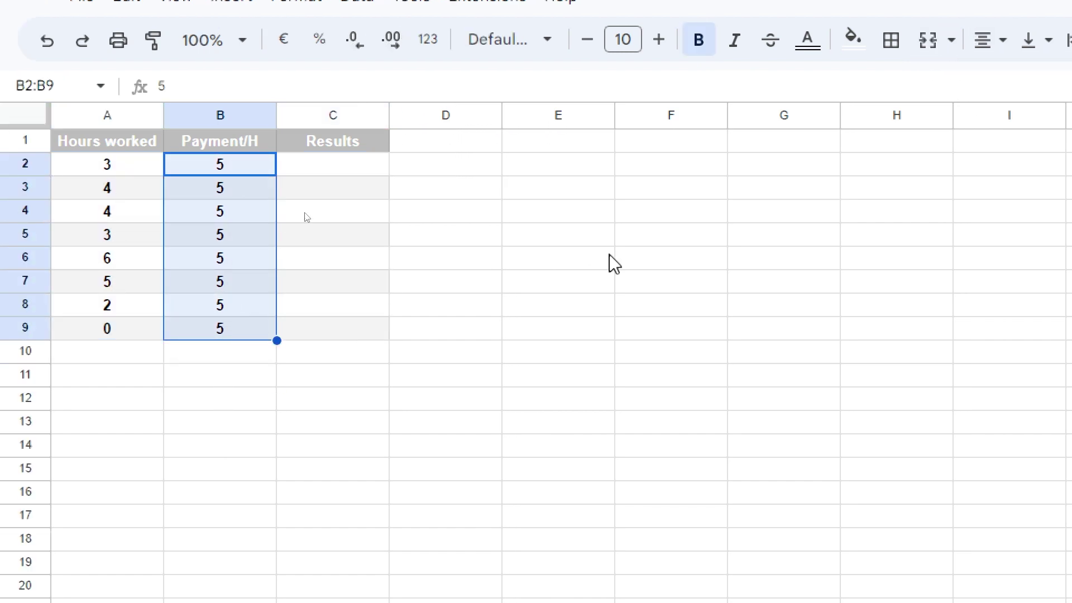
- Format the B2:B9 rates as euros with no decimal places (5 €)
{"action": "left_click", "coordinate": [285, 45]}
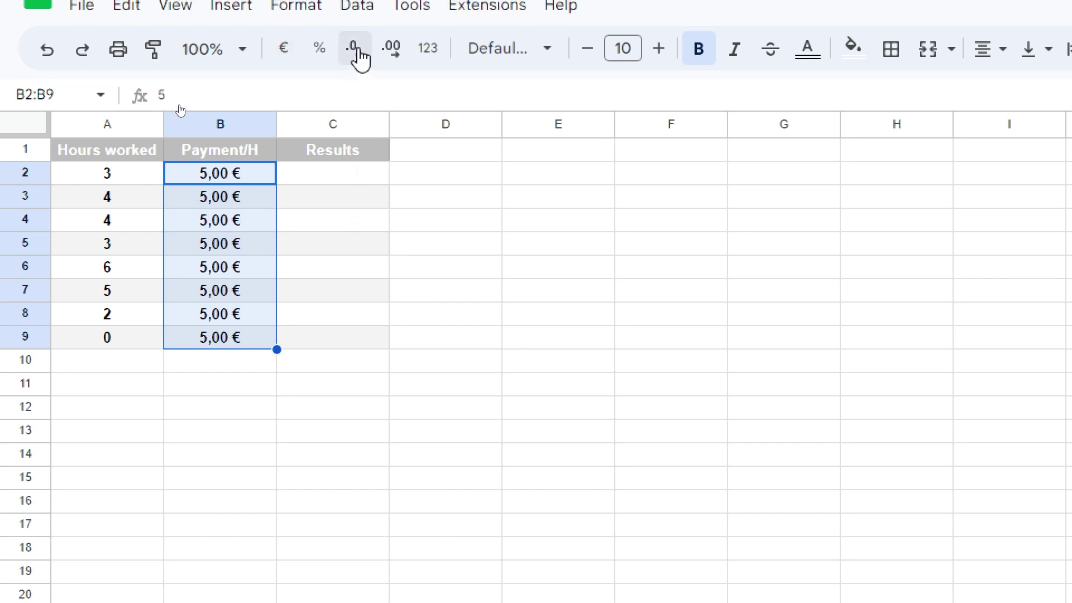
{"action": "left_click", "coordinate": [357, 51]}
{"action": "left_click", "coordinate": [357, 50]}
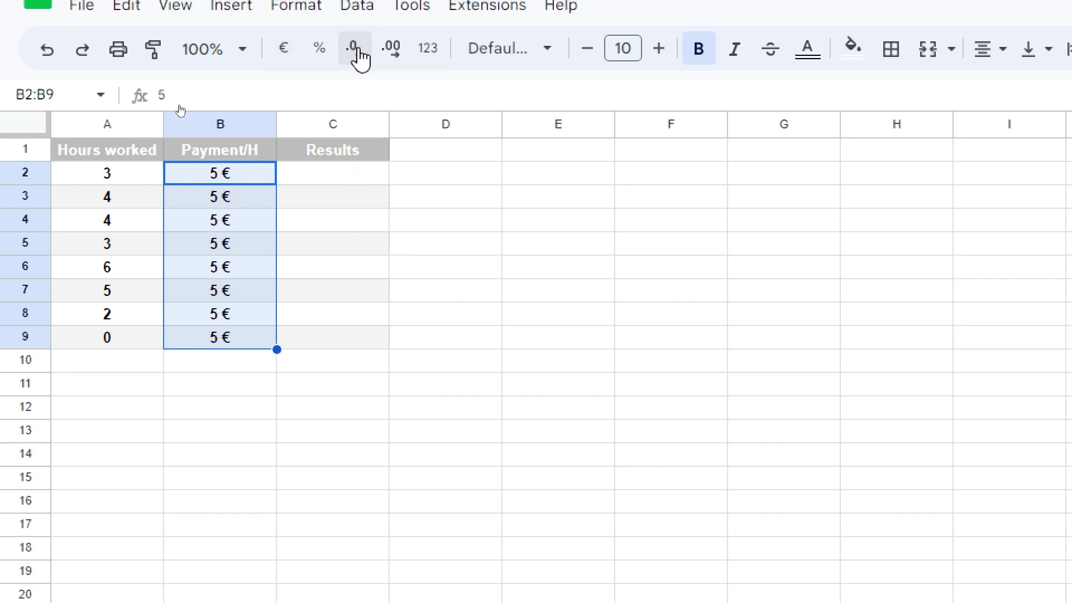
{"action": "left_click", "coordinate": [498, 306]}
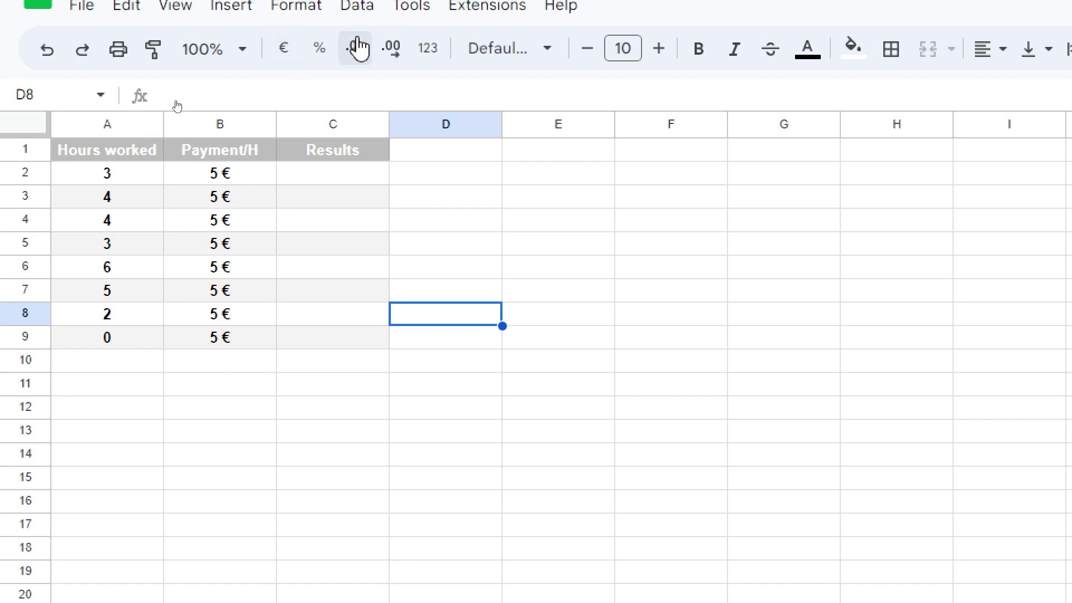
{"action": "left_click_drag", "start_coordinate": [240, 179], "coordinate": [242, 350]}
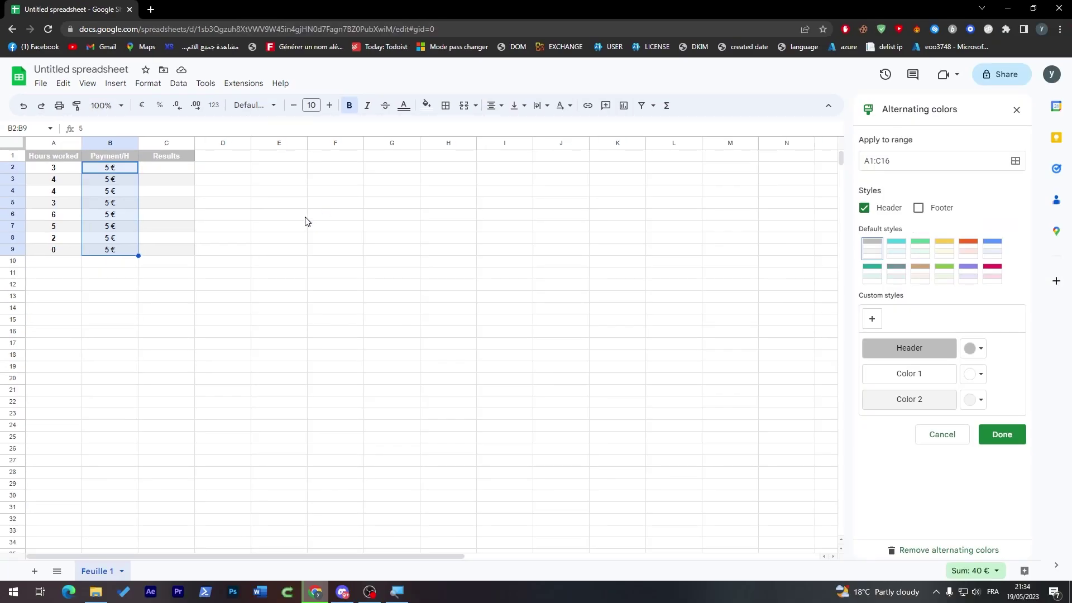
{"action": "left_click", "coordinate": [324, 204]}
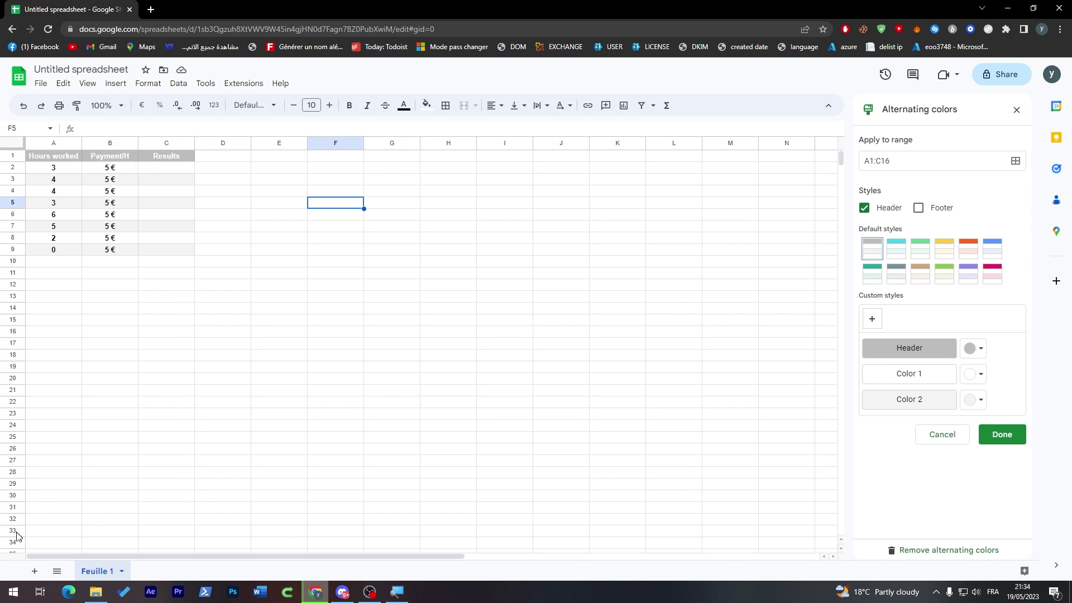
{"action": "left_click", "coordinate": [13, 592]}
{"action": "type", "text": "CA"}
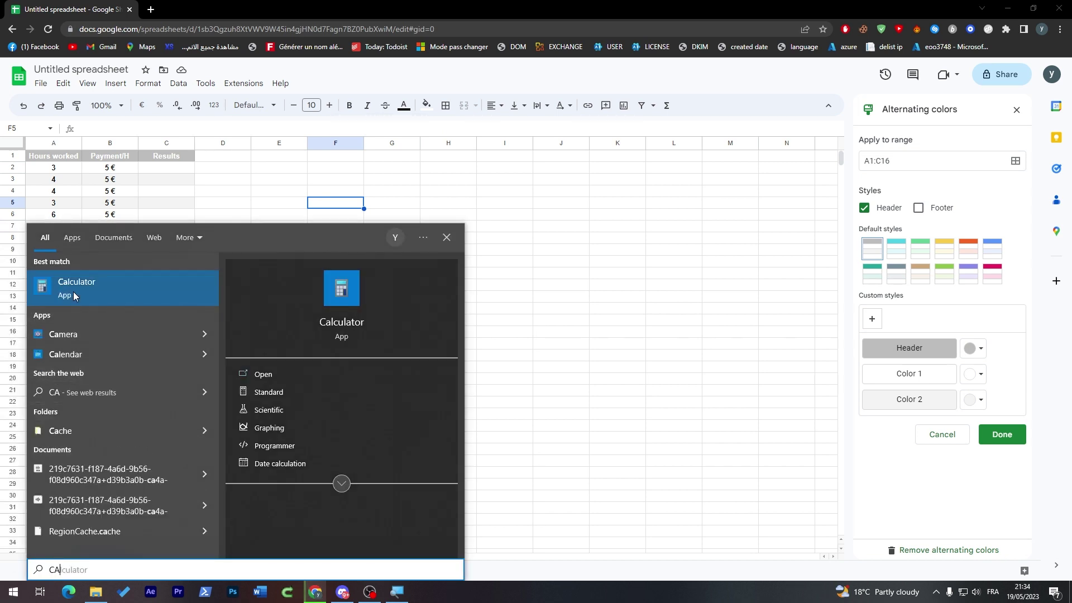
{"action": "left_click", "coordinate": [73, 291]}
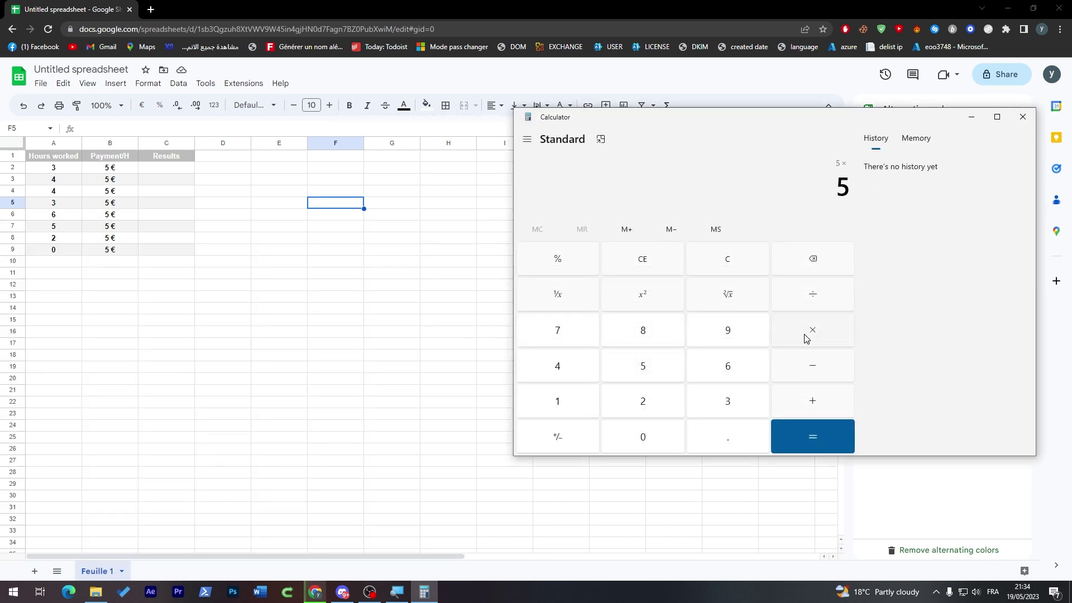
{"action": "key", "text": "Return"}
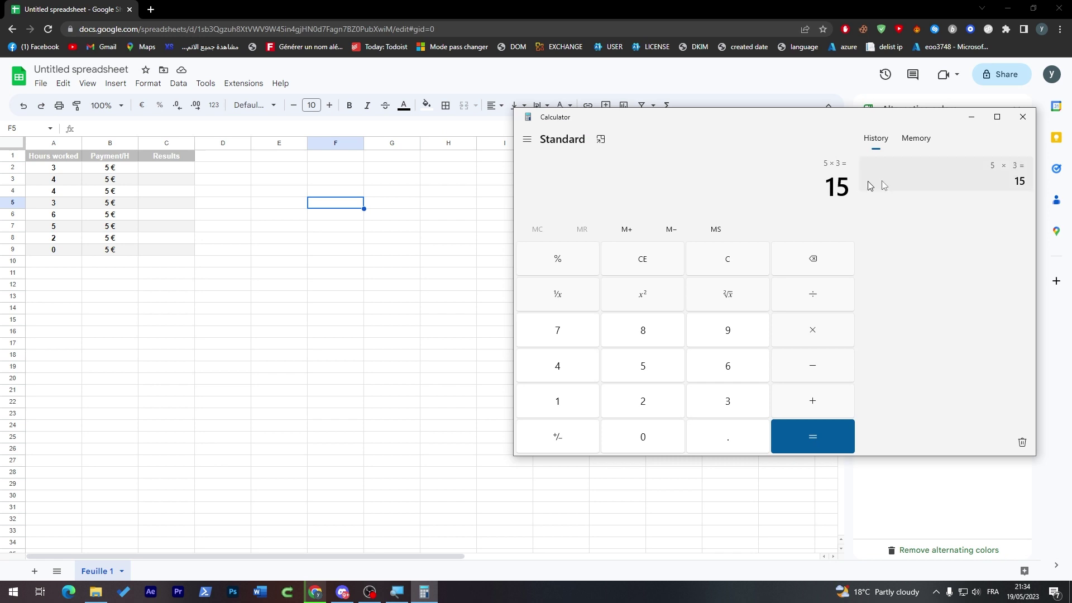
{"action": "left_click", "coordinate": [1022, 117]}
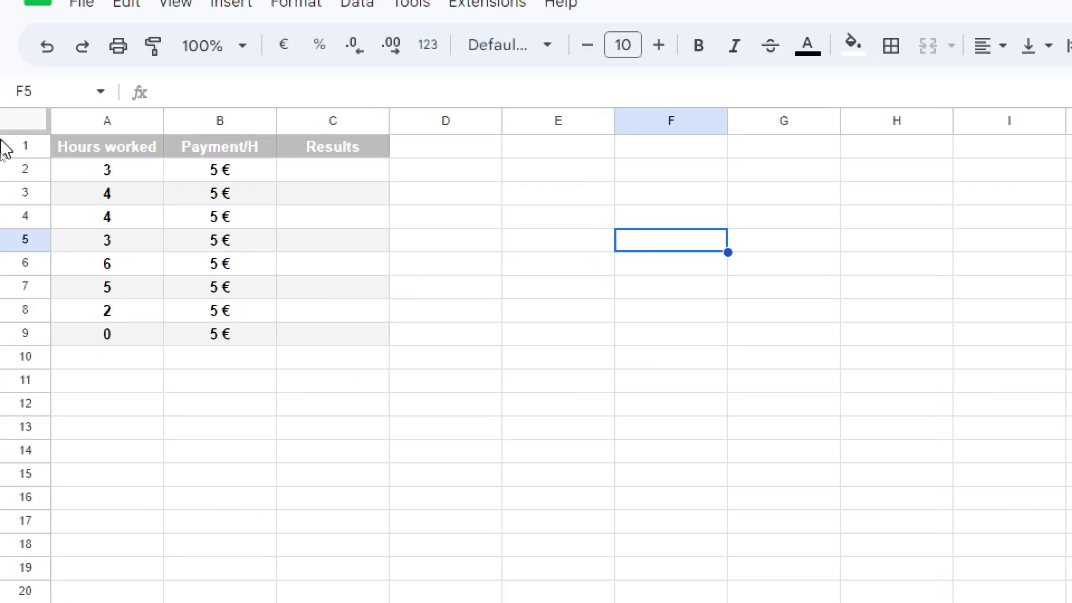
- Enter the formula =A2*B2 in C2 and decline the Auto Fill suggestion
{"action": "double_click", "coordinate": [308, 171]}
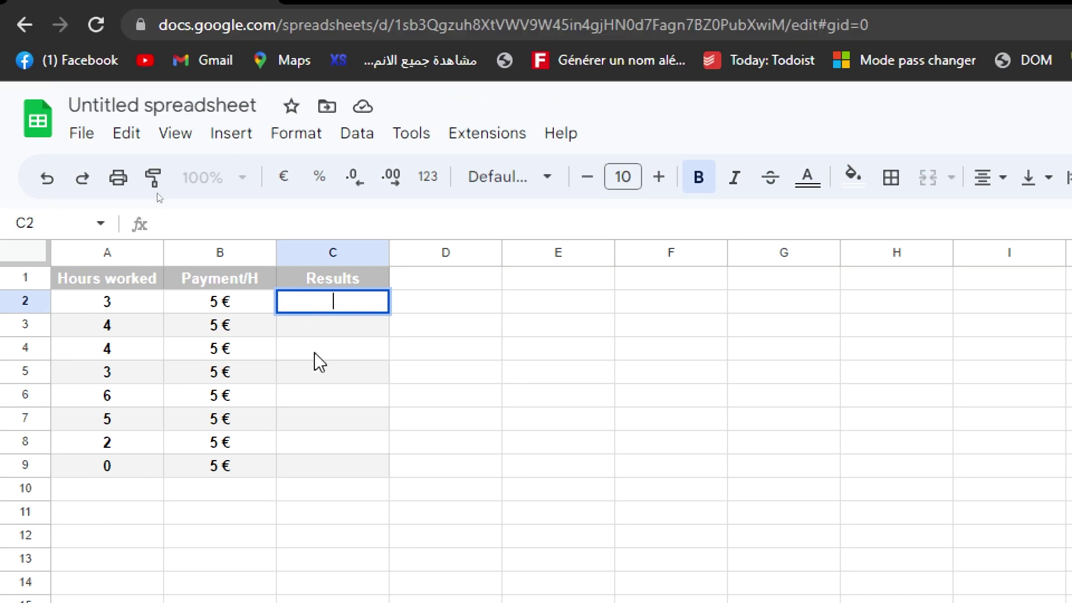
{"action": "type", "text": "="}
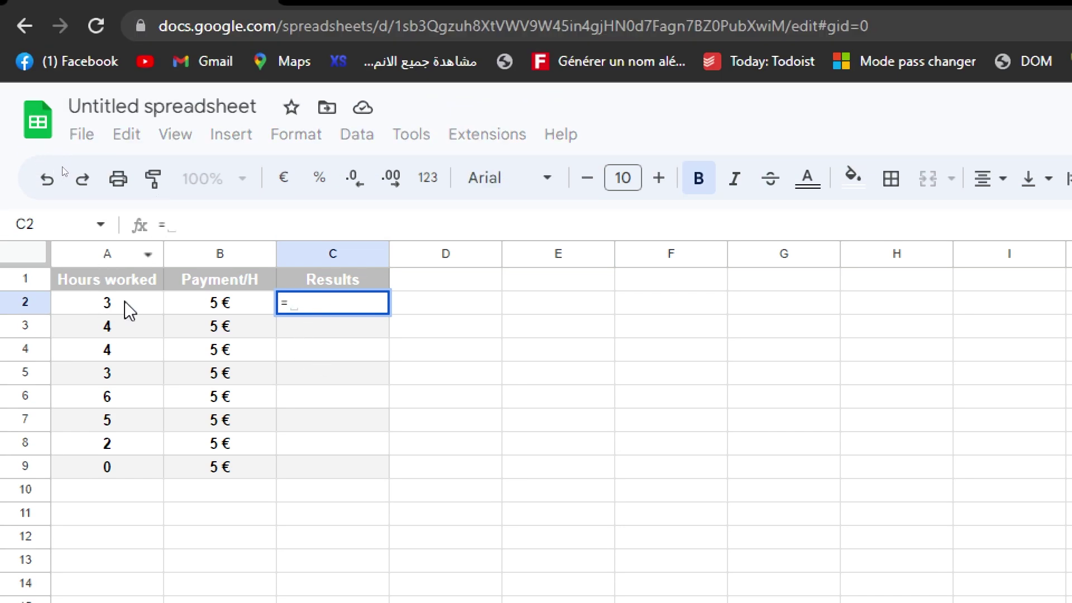
{"action": "left_click", "coordinate": [106, 311]}
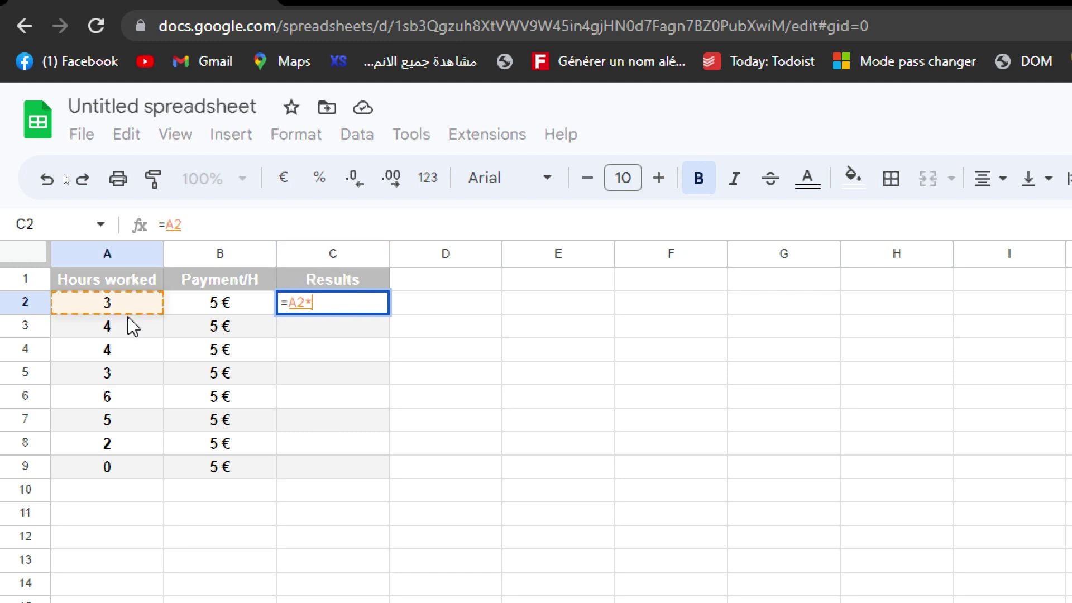
{"action": "type", "text": "*"}
{"action": "left_click", "coordinate": [215, 307]}
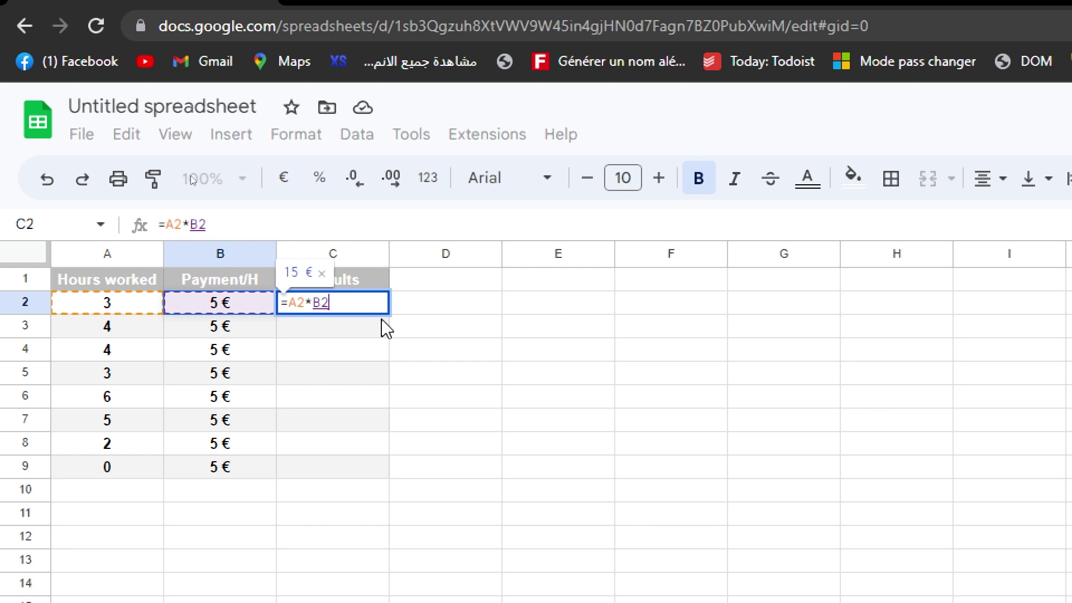
{"action": "key", "text": "Return"}
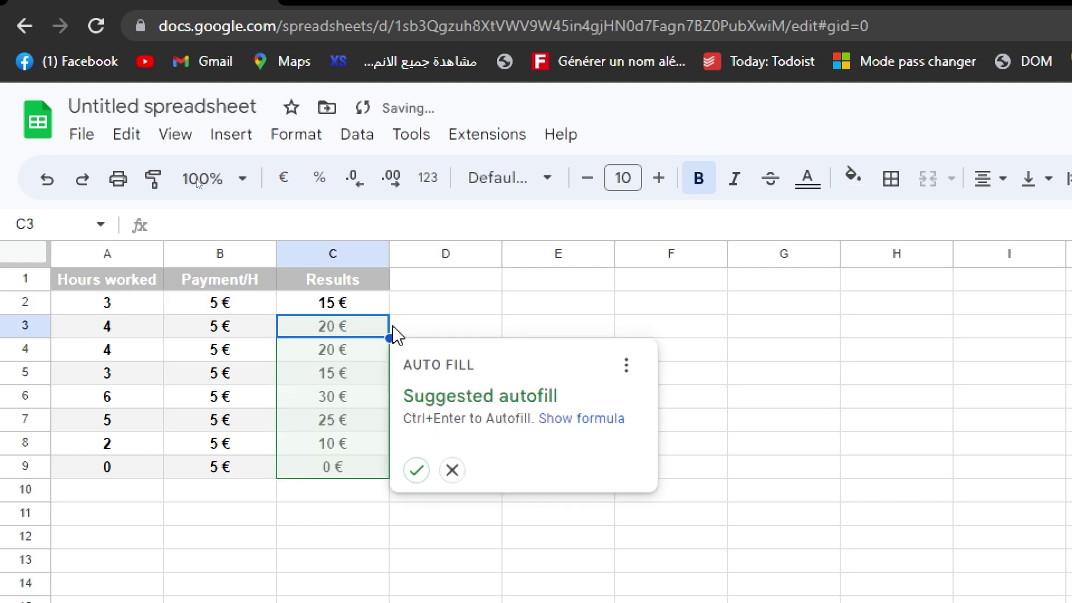
{"action": "left_click", "coordinate": [447, 303]}
- Review C2's formula against the hours in A2, then fill it down to C9
{"action": "left_click", "coordinate": [296, 309]}
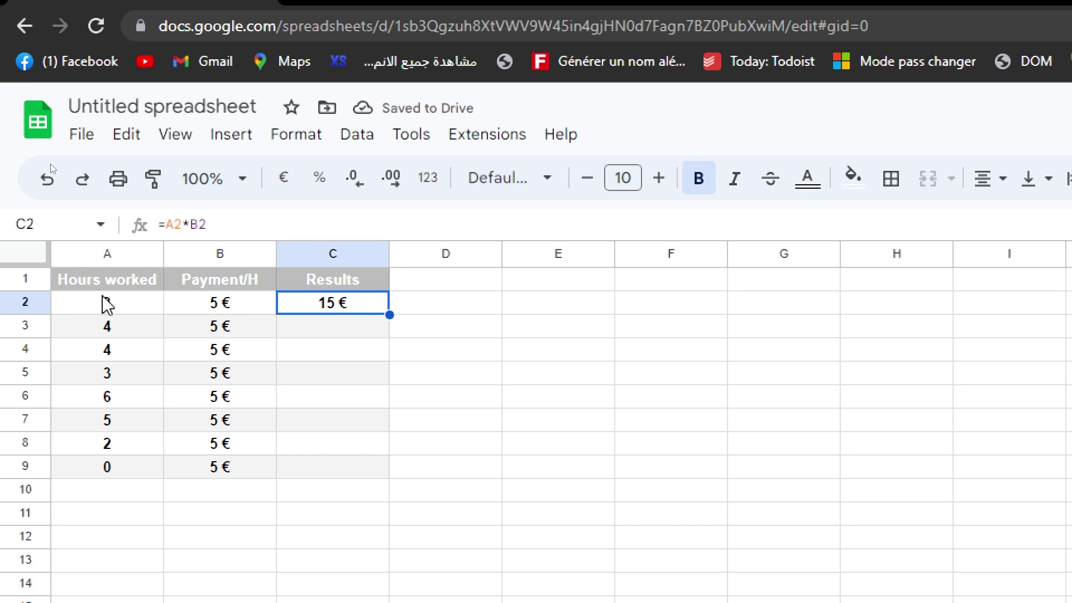
{"action": "left_click", "coordinate": [137, 284]}
{"action": "left_click", "coordinate": [113, 305]}
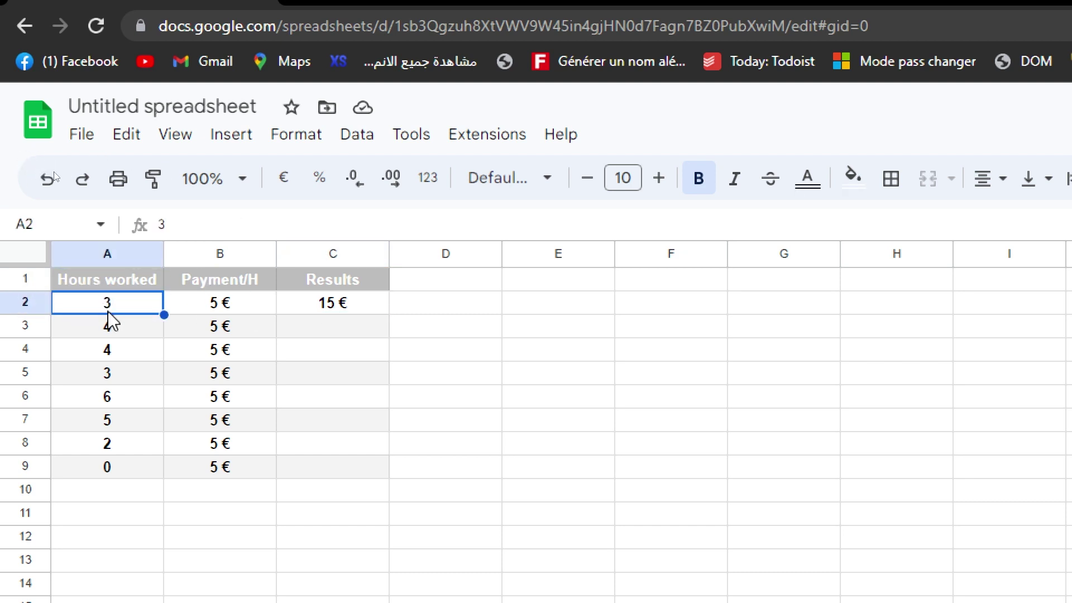
{"action": "left_click", "coordinate": [357, 307]}
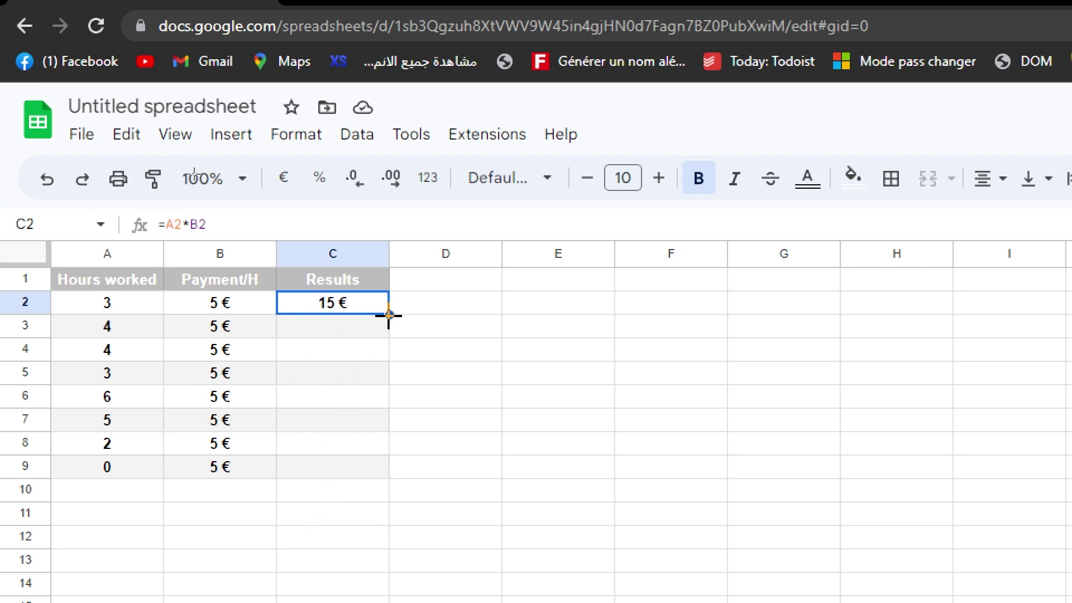
{"action": "left_click_drag", "start_coordinate": [389, 315], "coordinate": [376, 466]}
- Check the filled Results column and inspect C2's =A2*B2 formula without changing it
{"action": "left_click", "coordinate": [512, 454]}
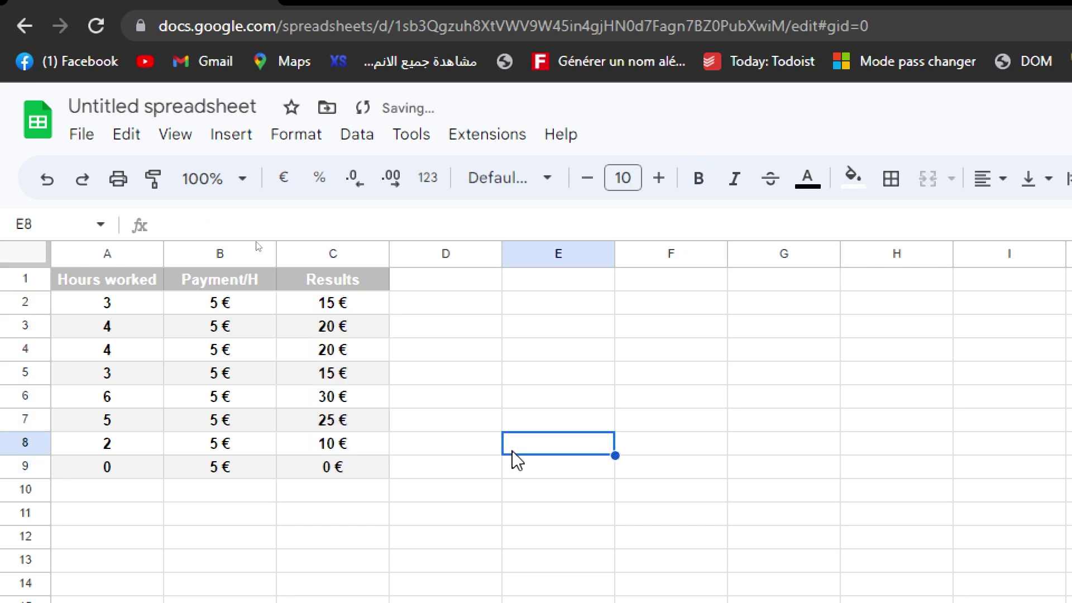
{"action": "left_click_drag", "start_coordinate": [327, 300], "coordinate": [343, 454]}
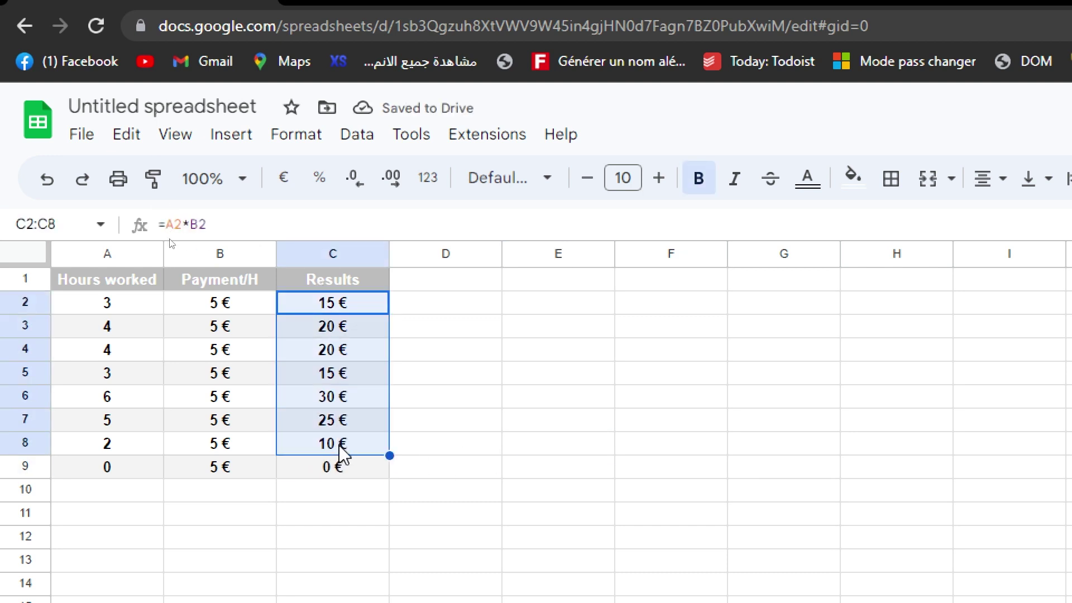
{"action": "left_click", "coordinate": [494, 421]}
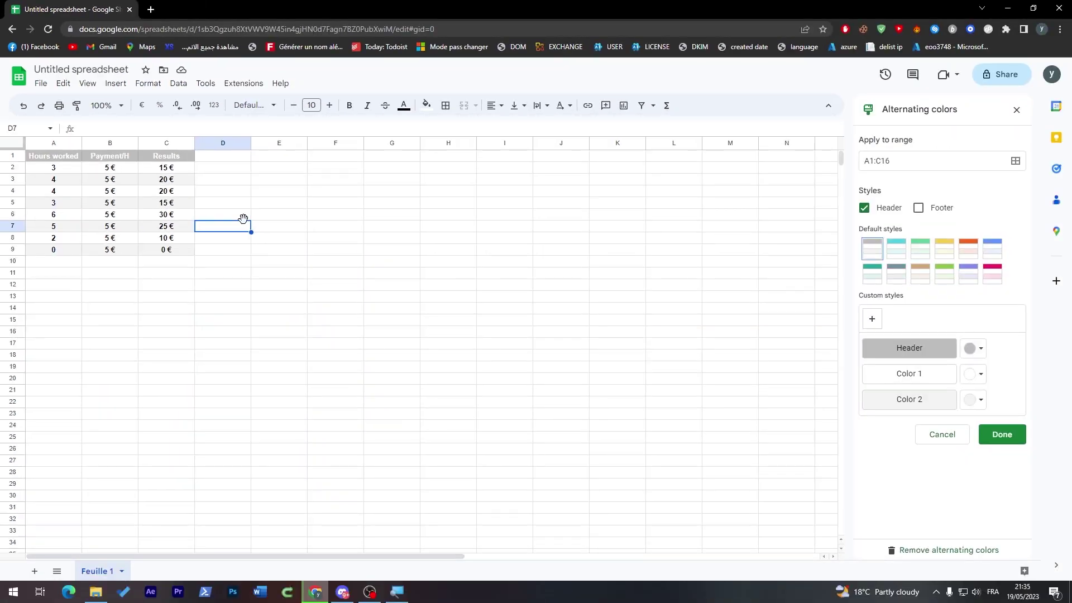
{"action": "key", "text": "Right"}
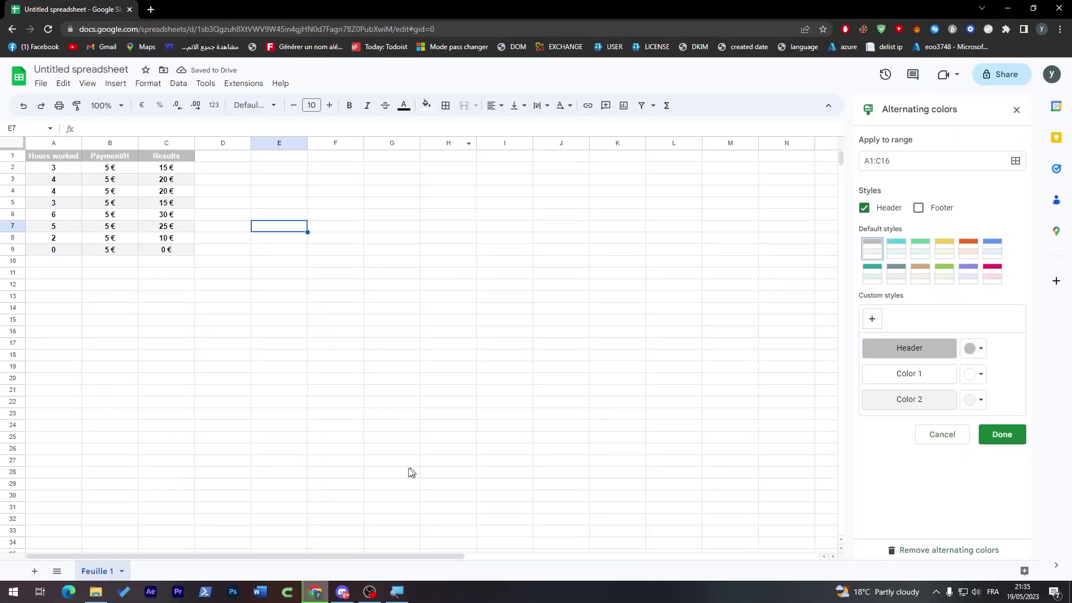
{"action": "left_click", "coordinate": [170, 171]}
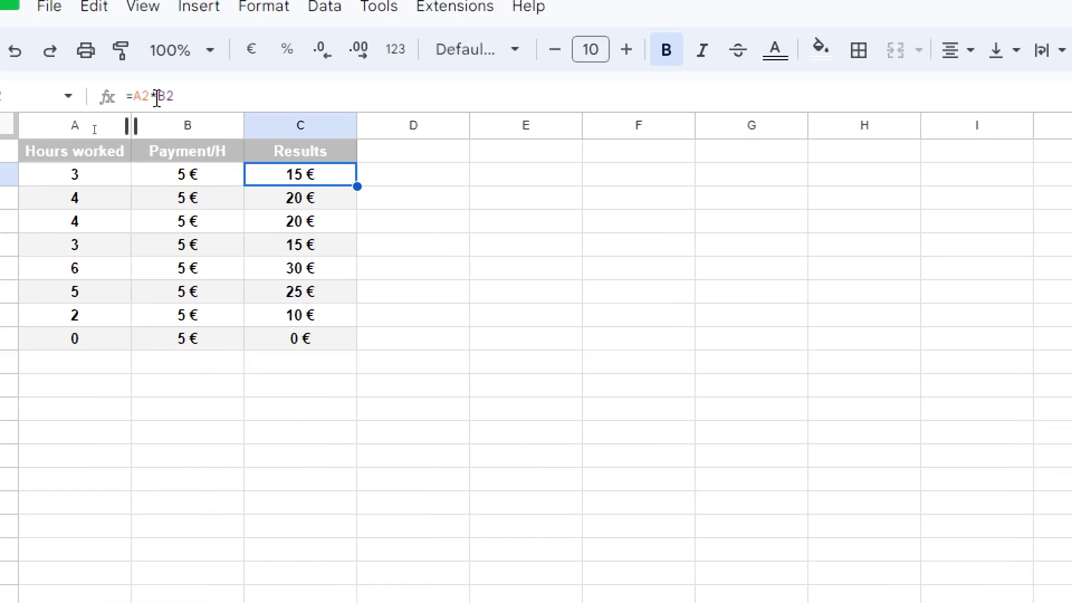
{"action": "left_click", "coordinate": [156, 98]}
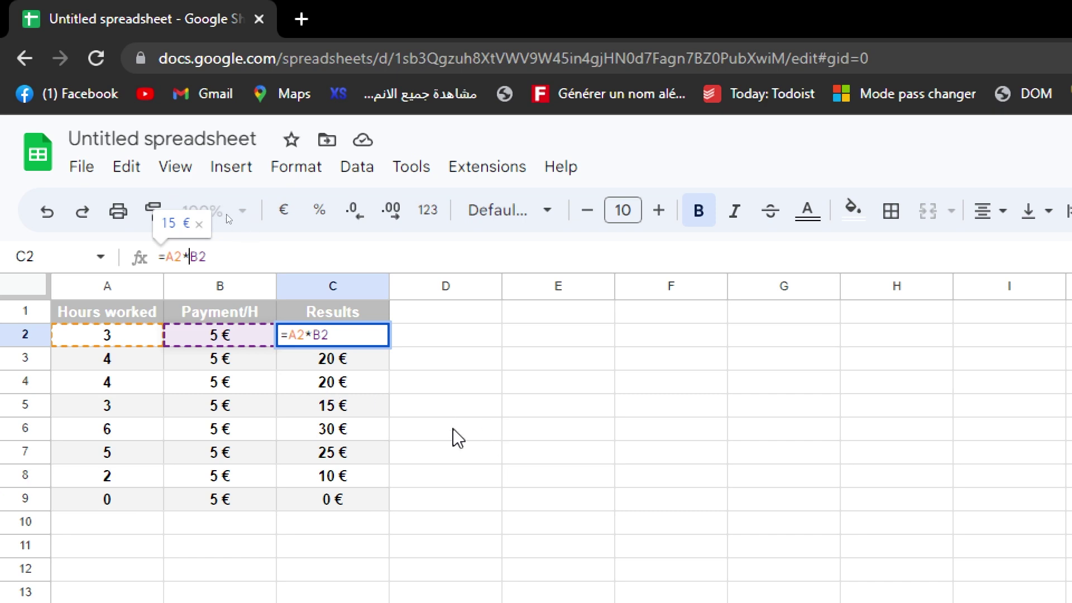
{"action": "left_click", "coordinate": [407, 385]}
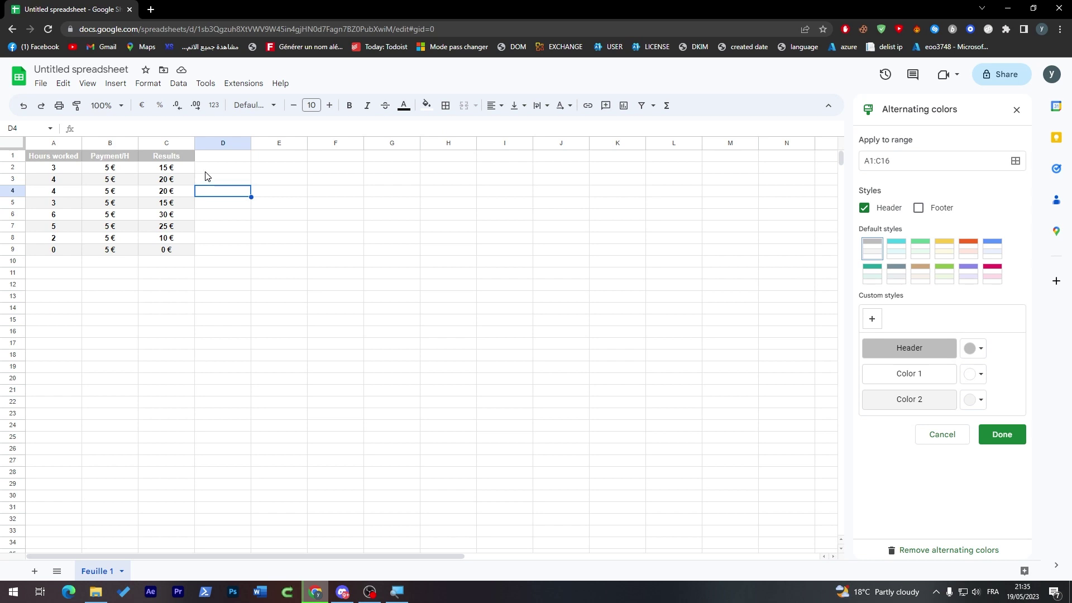
{"action": "left_click", "coordinate": [235, 170]}
- Type yes in E2 and no in E3, then select E2
{"action": "left_click", "coordinate": [286, 170]}
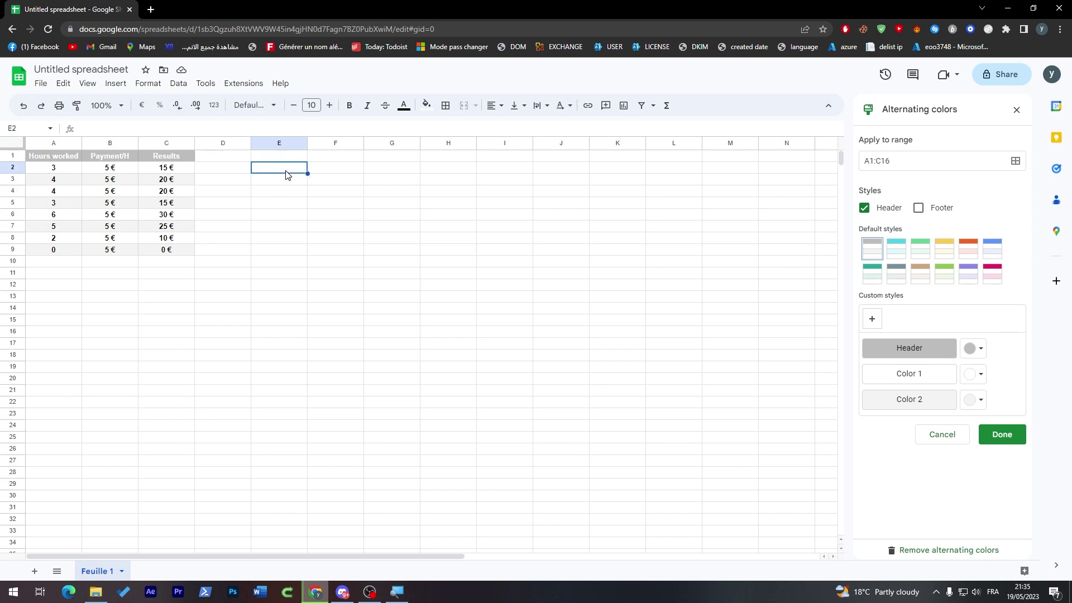
{"action": "double_click", "coordinate": [298, 172]}
{"action": "type", "text": "yes"}
{"action": "key", "text": "Return"}
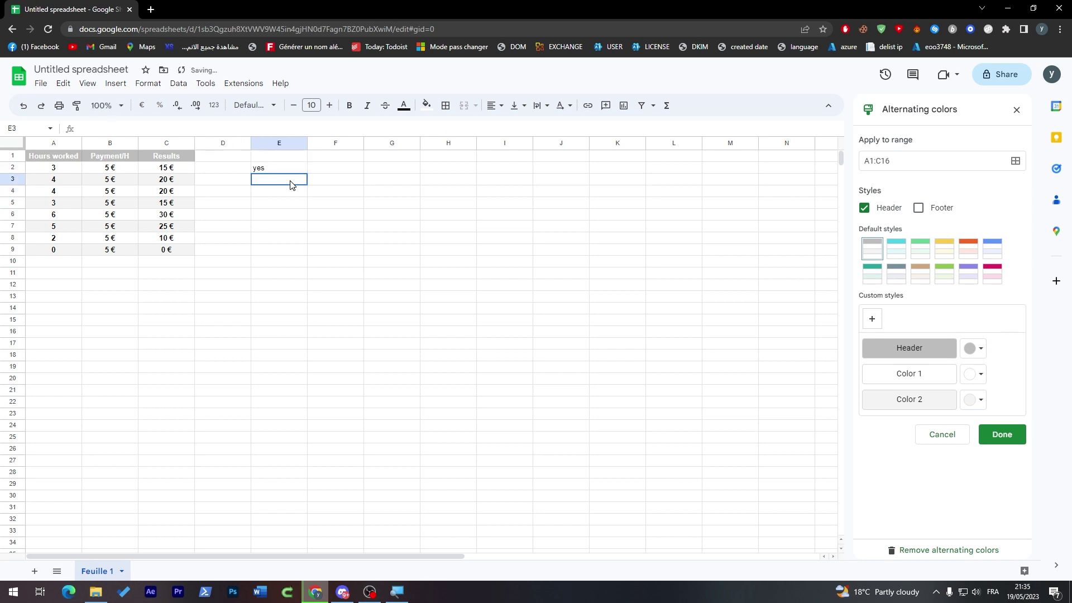
{"action": "double_click", "coordinate": [294, 185]}
{"action": "type", "text": "no"}
{"action": "left_click", "coordinate": [331, 205]}
{"action": "mouse_move", "coordinate": [287, 167]}
{"action": "left_mouse_down"}
{"action": "mouse_move", "coordinate": [286, 204]}
{"action": "mouse_move", "coordinate": [282, 168]}
{"action": "left_mouse_up"}
{"action": "left_click", "coordinate": [179, 84]}
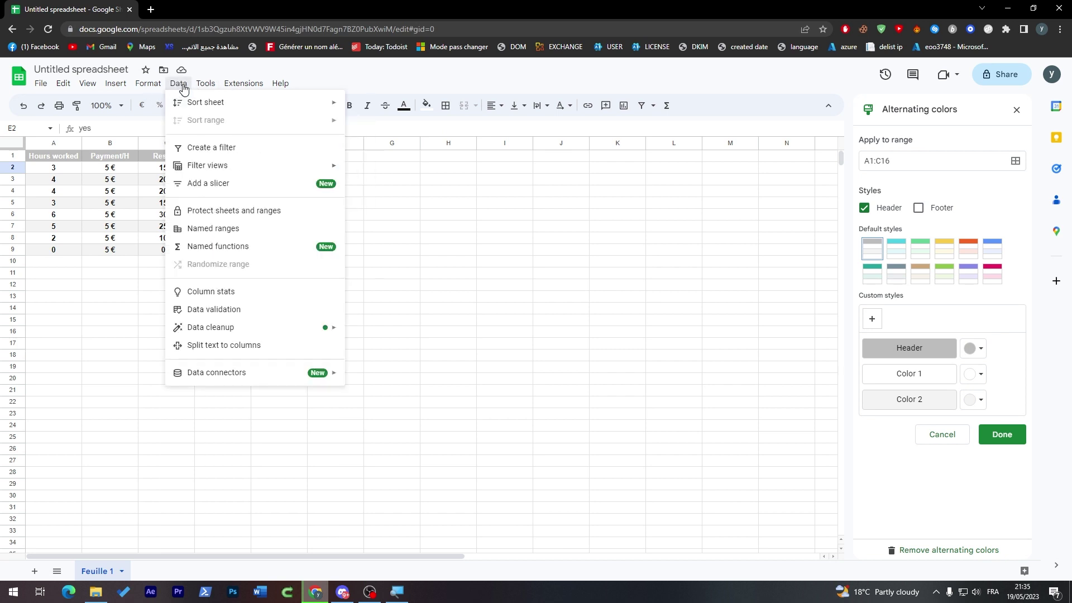
- Add a dropdown validation rule for E2 with the options yes and no
{"action": "left_click", "coordinate": [233, 310]}
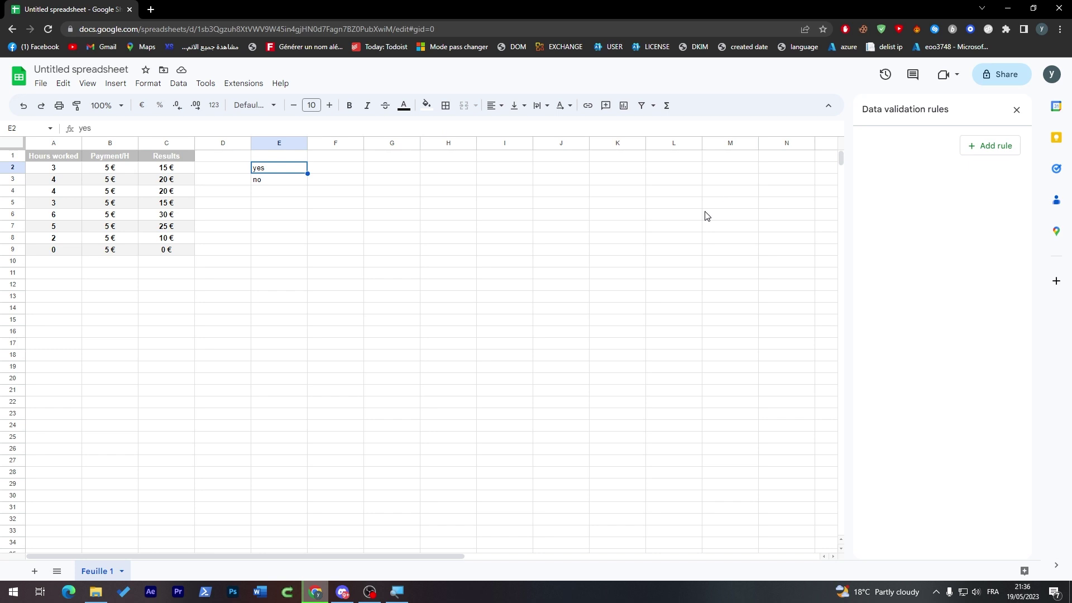
{"action": "left_click", "coordinate": [1008, 147]}
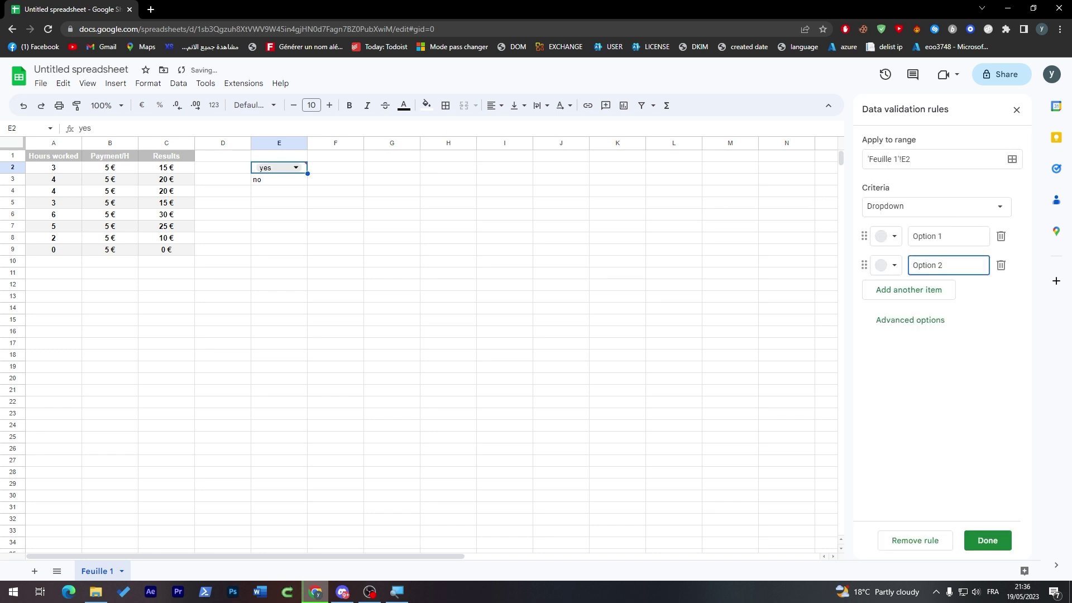
{"action": "left_click_drag", "start_coordinate": [943, 236], "coordinate": [910, 236]}
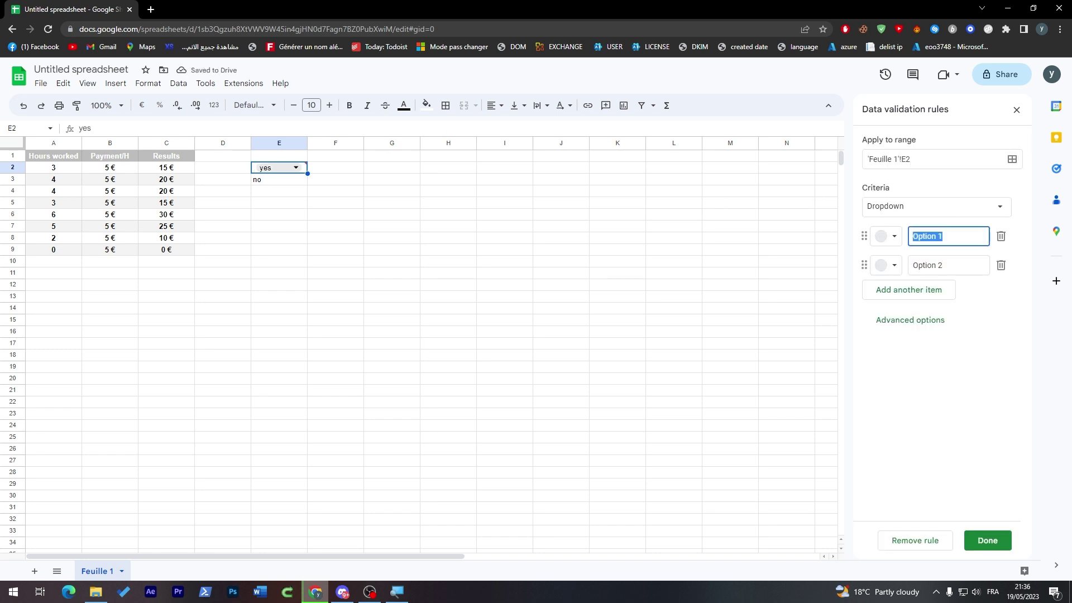
{"action": "type", "text": "yes"}
{"action": "left_click", "coordinate": [942, 266]}
{"action": "left_click_drag", "start_coordinate": [937, 265], "coordinate": [911, 265]}
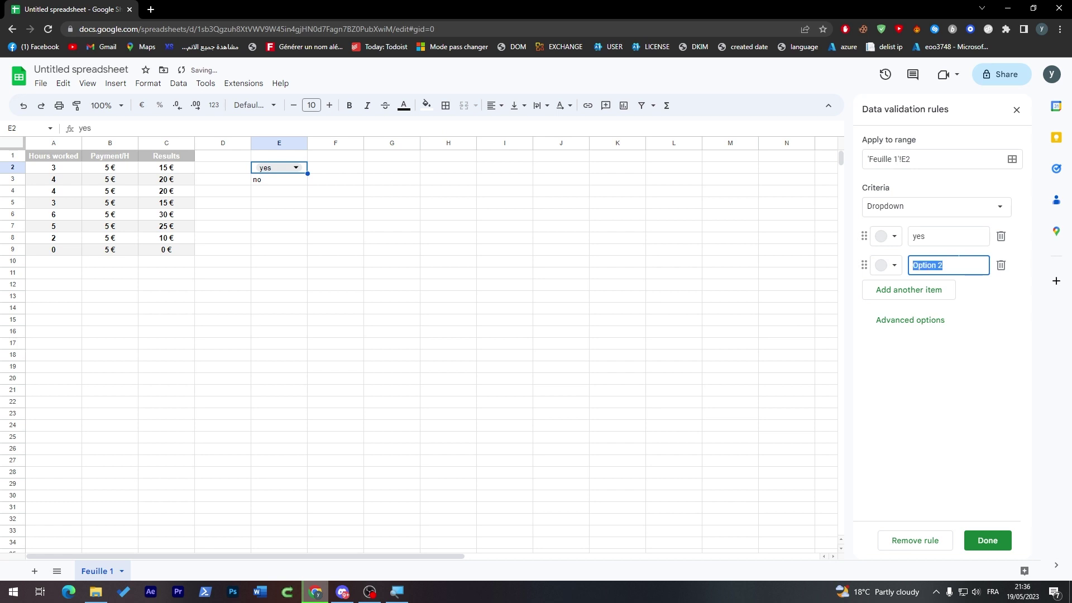
{"action": "type", "text": "no"}
- Colour the yes option light green and no pink, and save the rule
{"action": "left_click", "coordinate": [884, 236]}
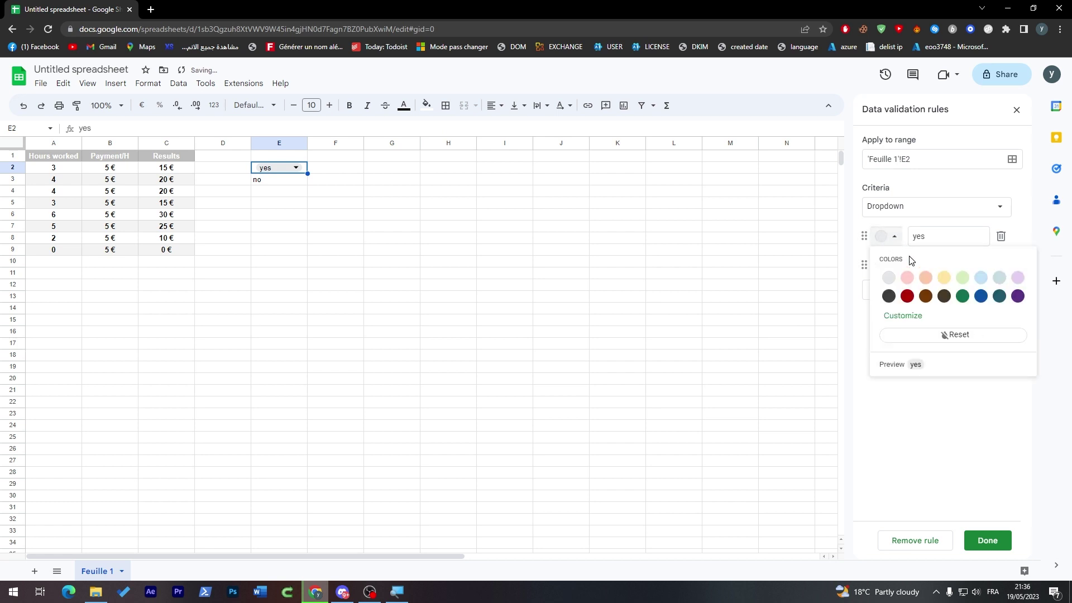
{"action": "left_click", "coordinate": [911, 275]}
{"action": "left_click", "coordinate": [887, 265]}
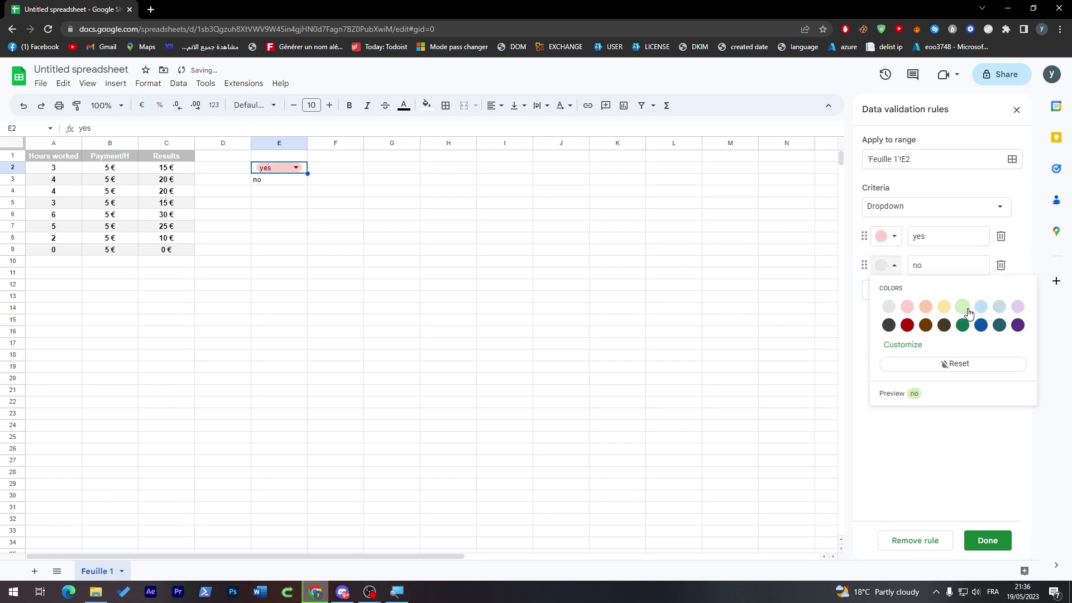
{"action": "left_click", "coordinate": [895, 238]}
{"action": "left_click", "coordinate": [962, 278]}
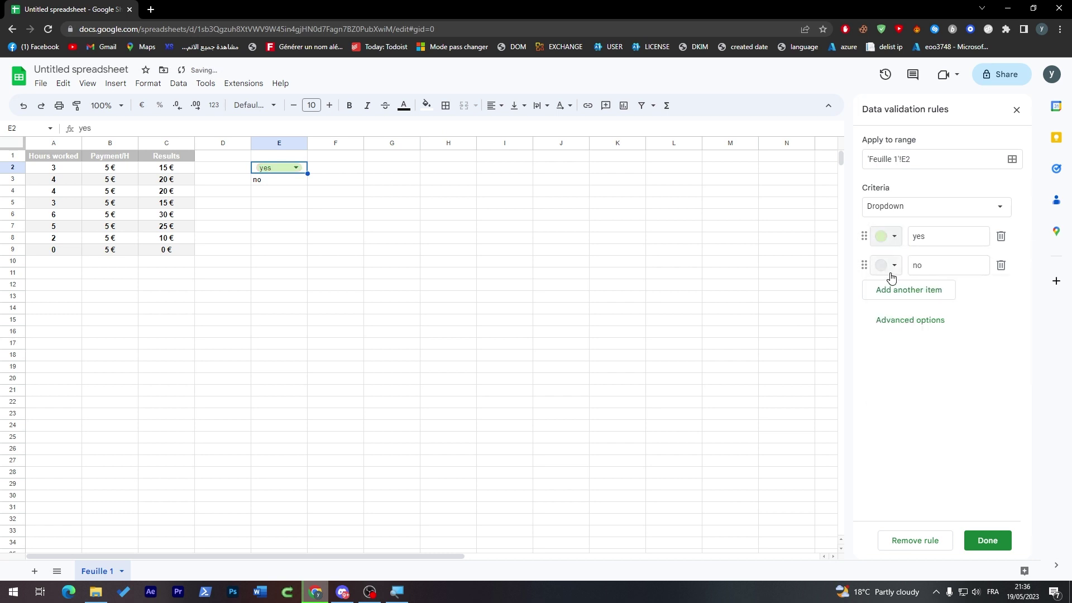
{"action": "left_click", "coordinate": [887, 266]}
{"action": "left_click", "coordinate": [907, 306]}
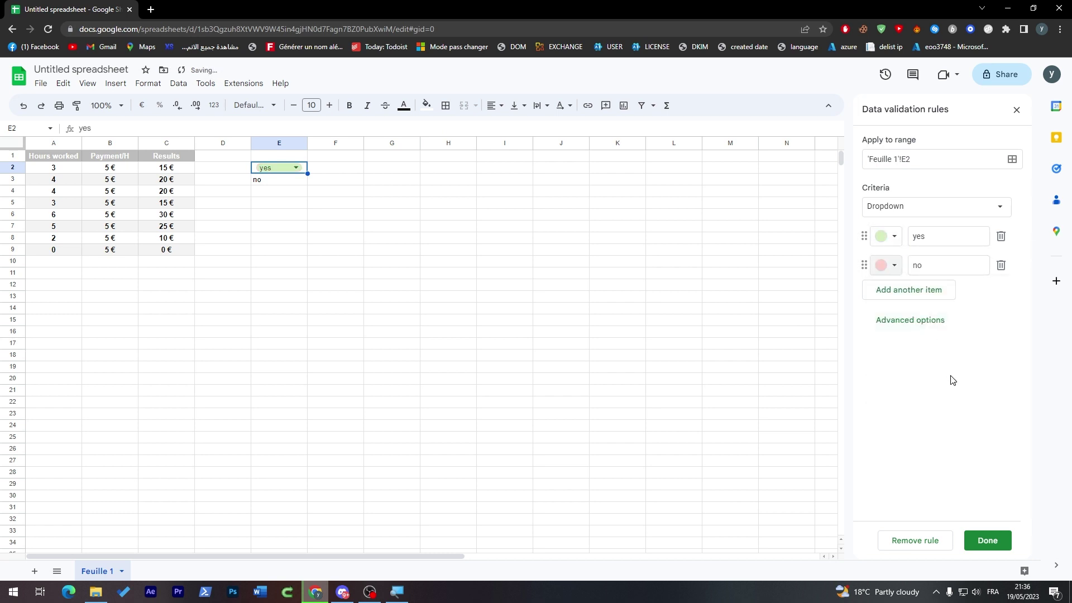
{"action": "left_click", "coordinate": [986, 540]}
{"action": "left_click", "coordinate": [354, 262]}
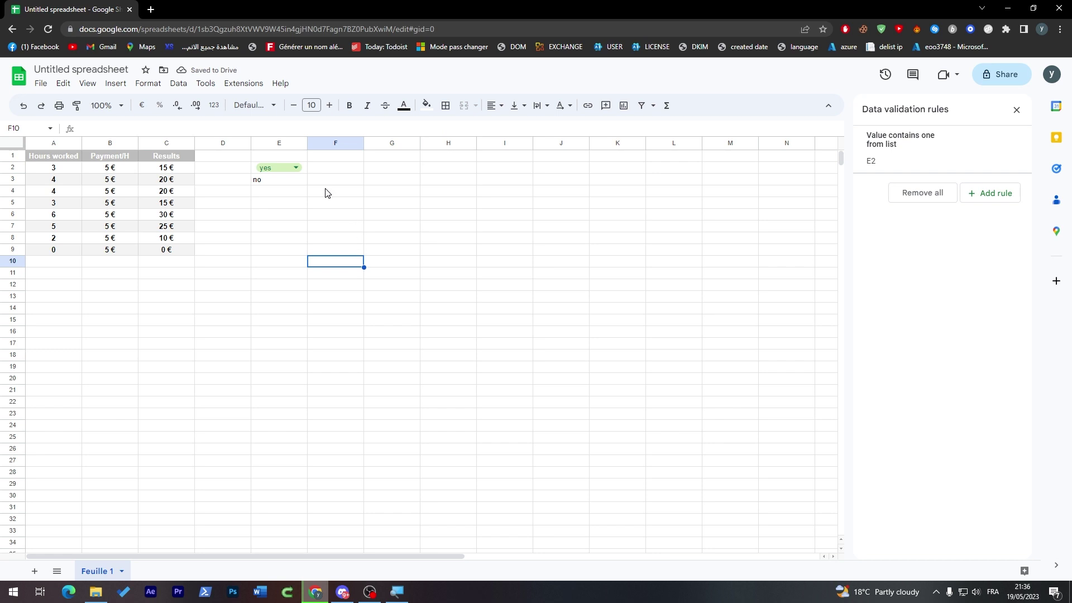
- Test E2's dropdown by choosing no, then yes, and finally leave it on no
{"action": "left_click", "coordinate": [297, 170]}
{"action": "left_click", "coordinate": [304, 200]}
{"action": "left_click", "coordinate": [404, 227]}
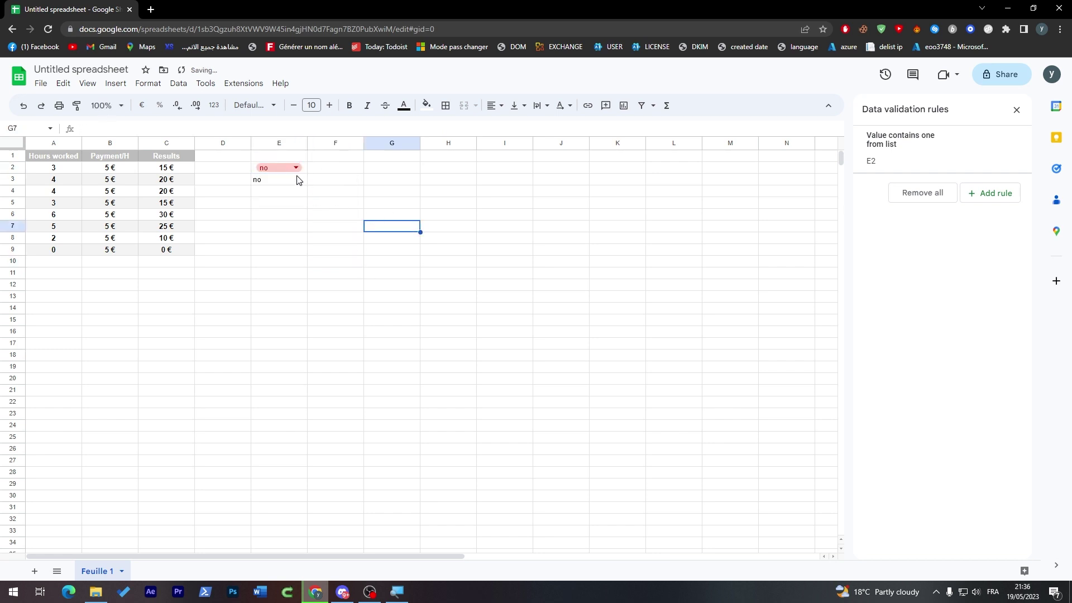
{"action": "left_click", "coordinate": [296, 167]}
{"action": "left_click", "coordinate": [265, 184]}
{"action": "double_click", "coordinate": [291, 169]}
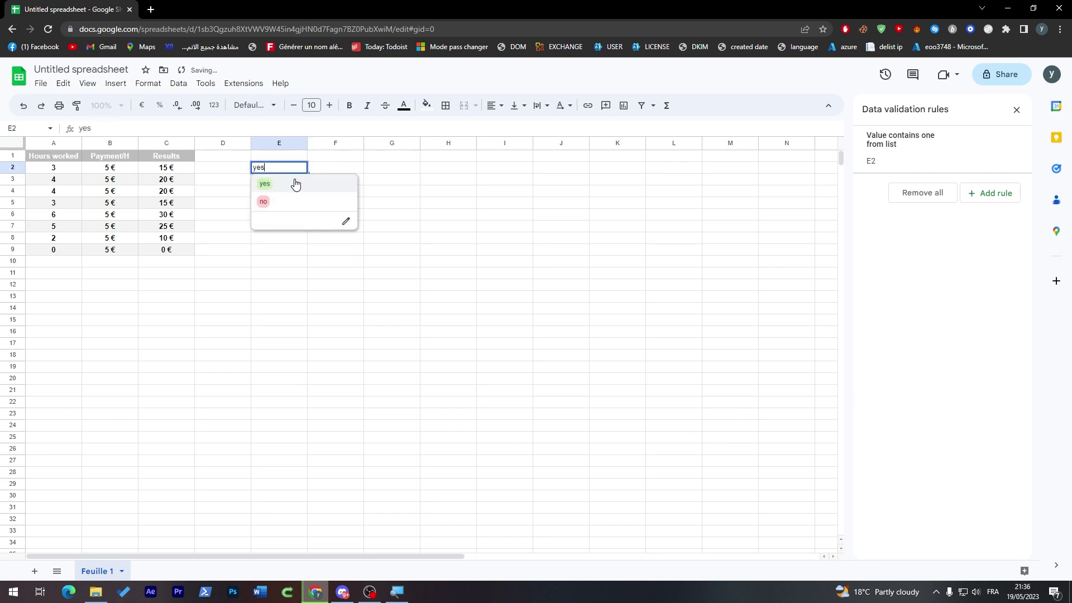
{"action": "left_click", "coordinate": [276, 200]}
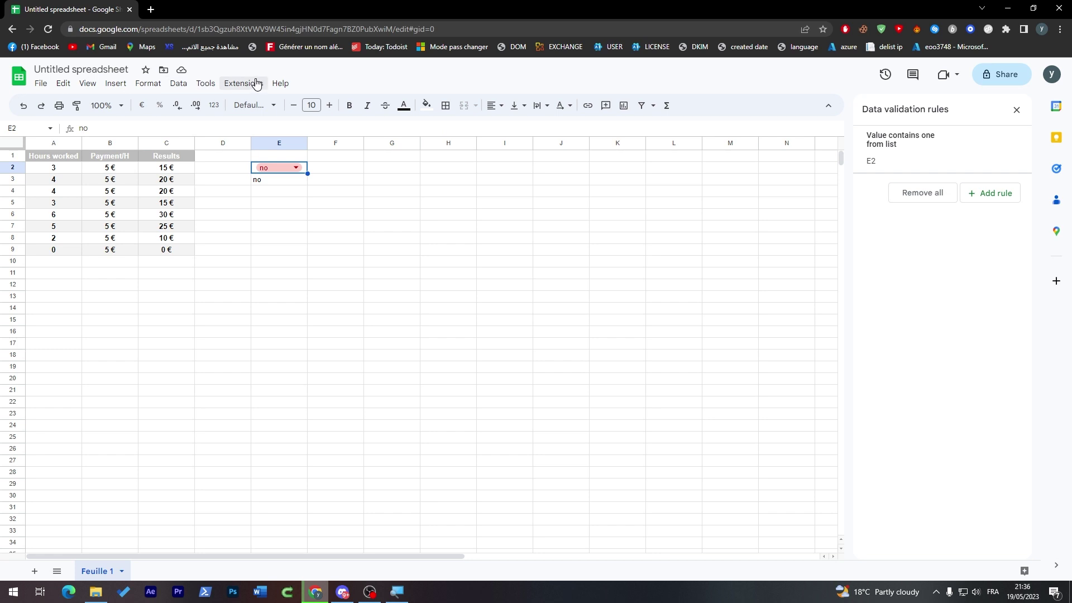
- Close the Data validation rules panel, discard a stray 8 typed in E5, and select F16
{"action": "left_click", "coordinate": [1017, 110]}
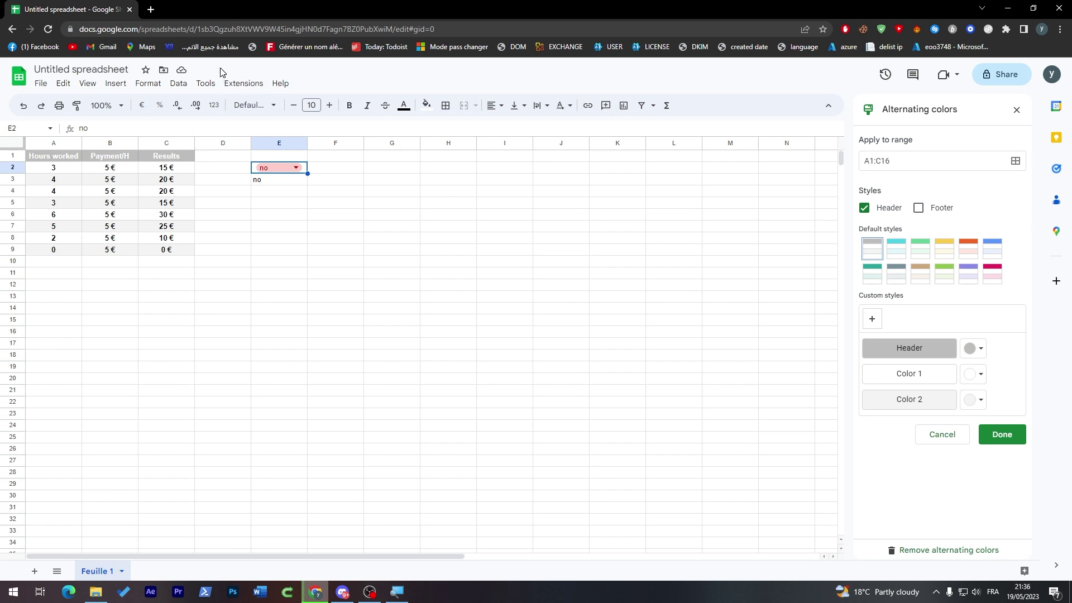
{"action": "left_click", "coordinate": [302, 204]}
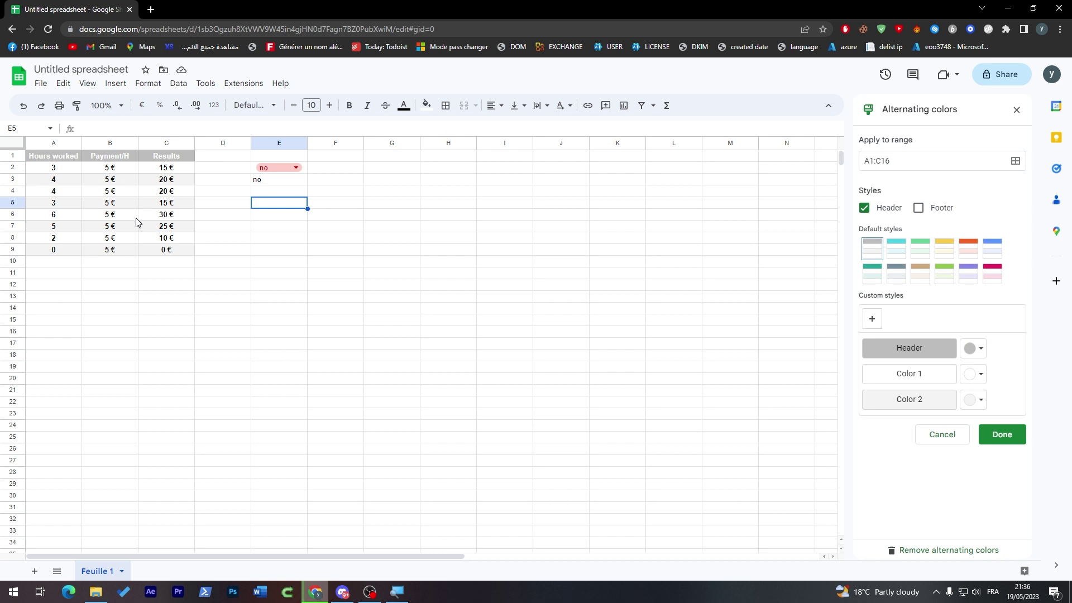
{"action": "type", "text": "8"}
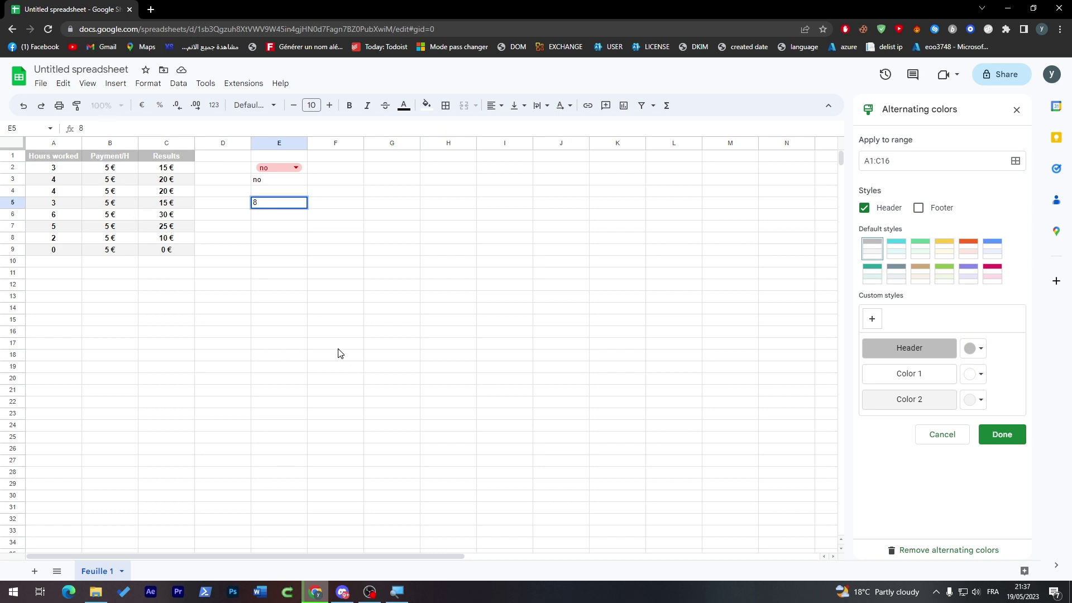
{"action": "key", "text": "Escape"}
{"action": "left_click", "coordinate": [334, 335]}
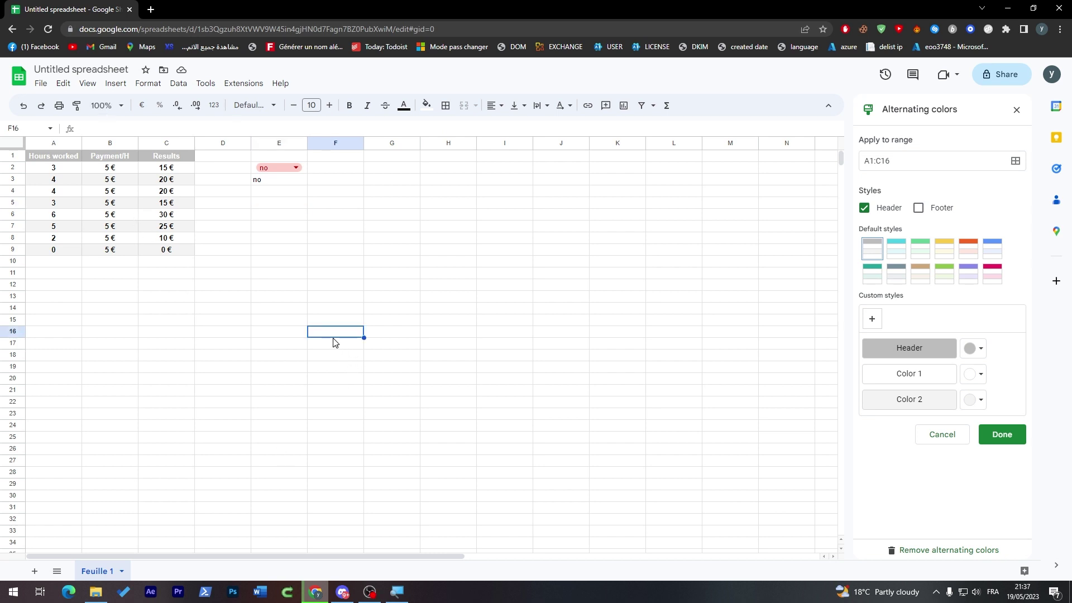
{"action": "key", "text": "Return"}
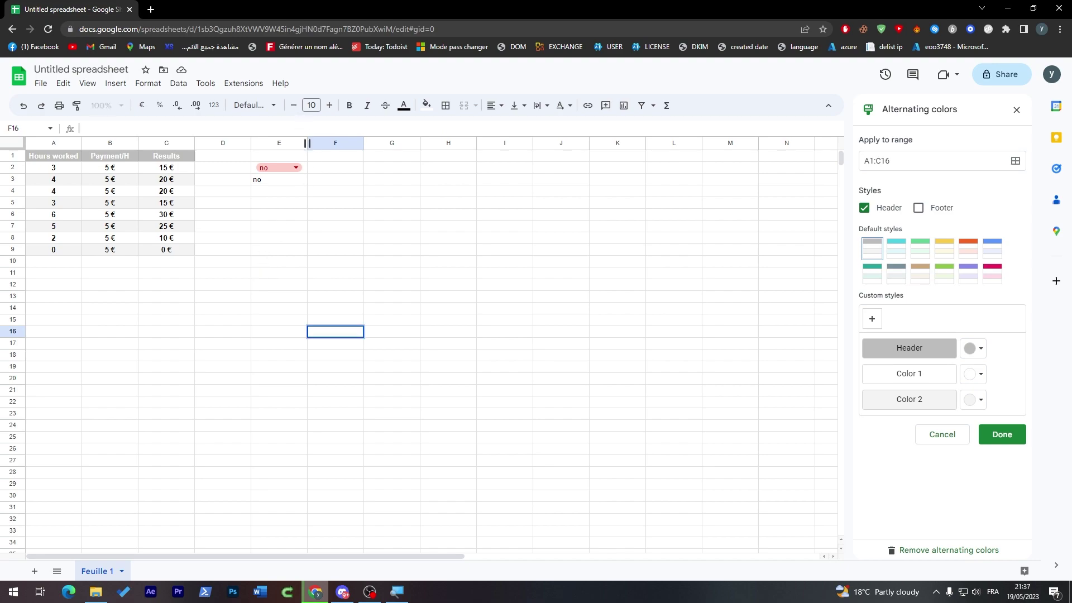